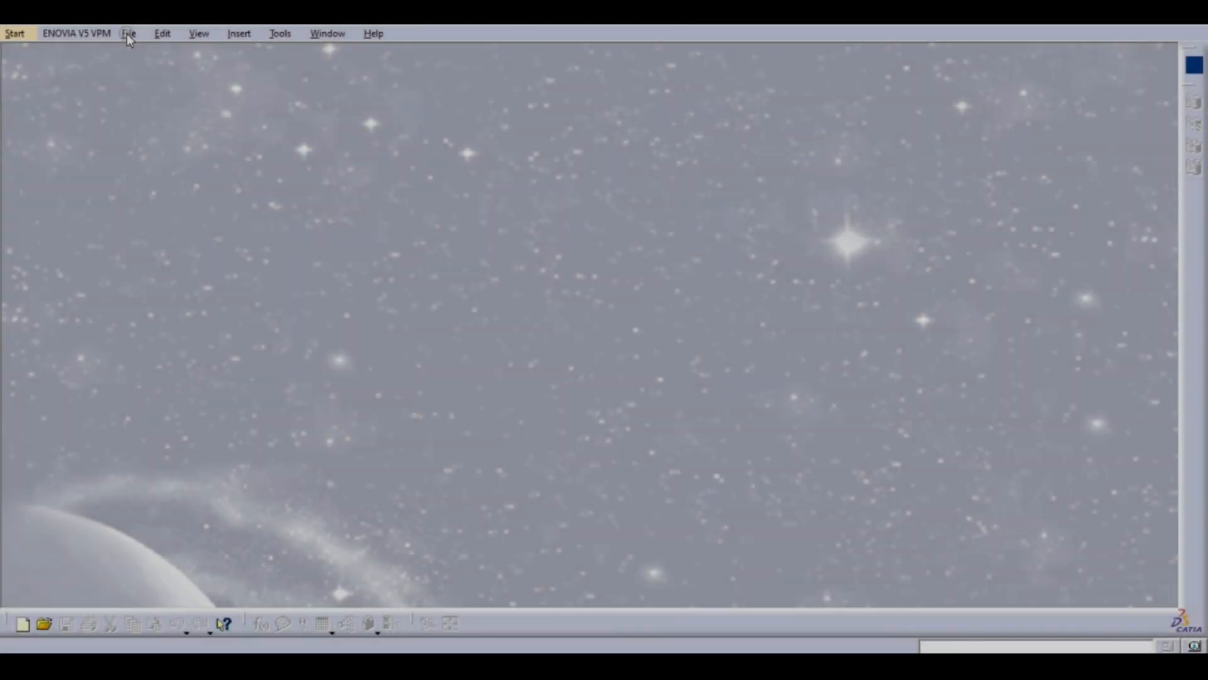
Create a new Part document named Slide.
click(128, 33)
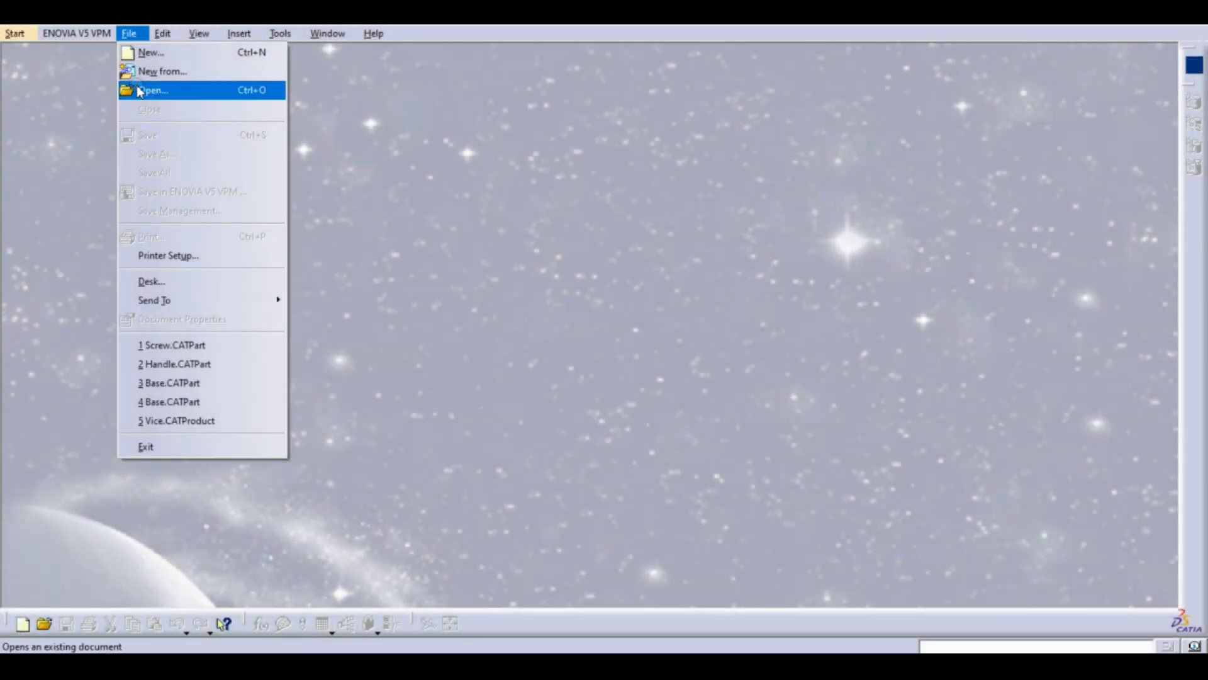
click(144, 52)
click(1027, 511)
scroll(1026, 522, down, 2)
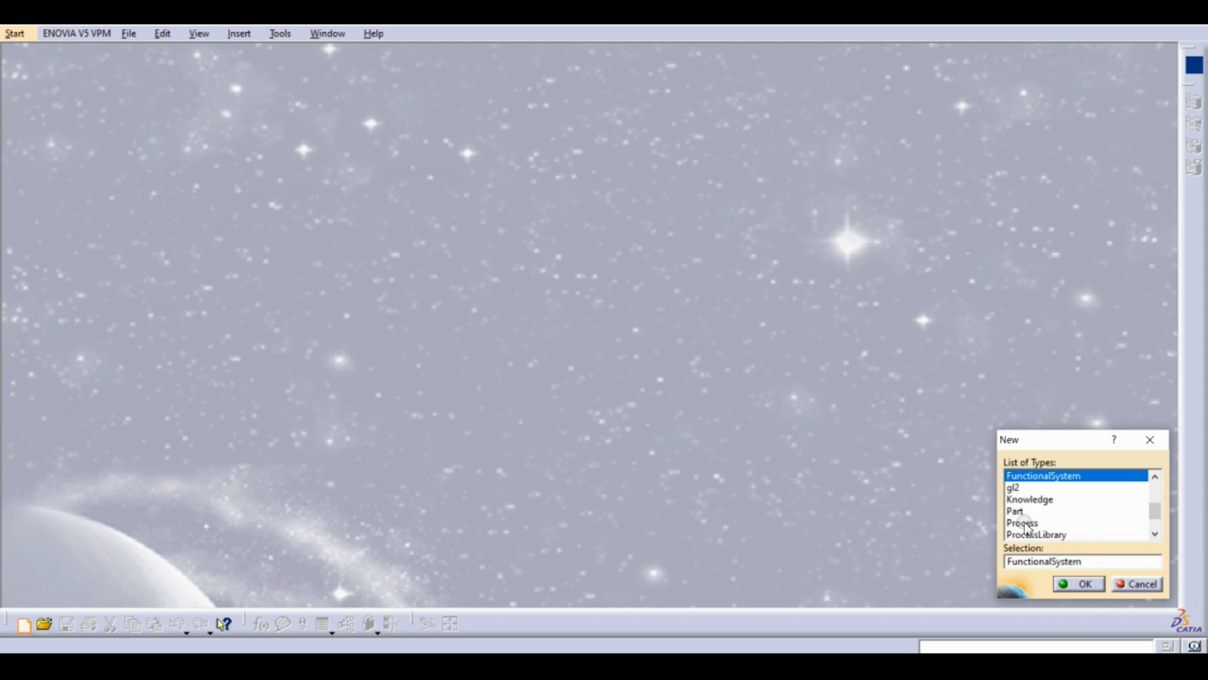
click(1016, 511)
scroll(1026, 511, down, 1)
click(1075, 585)
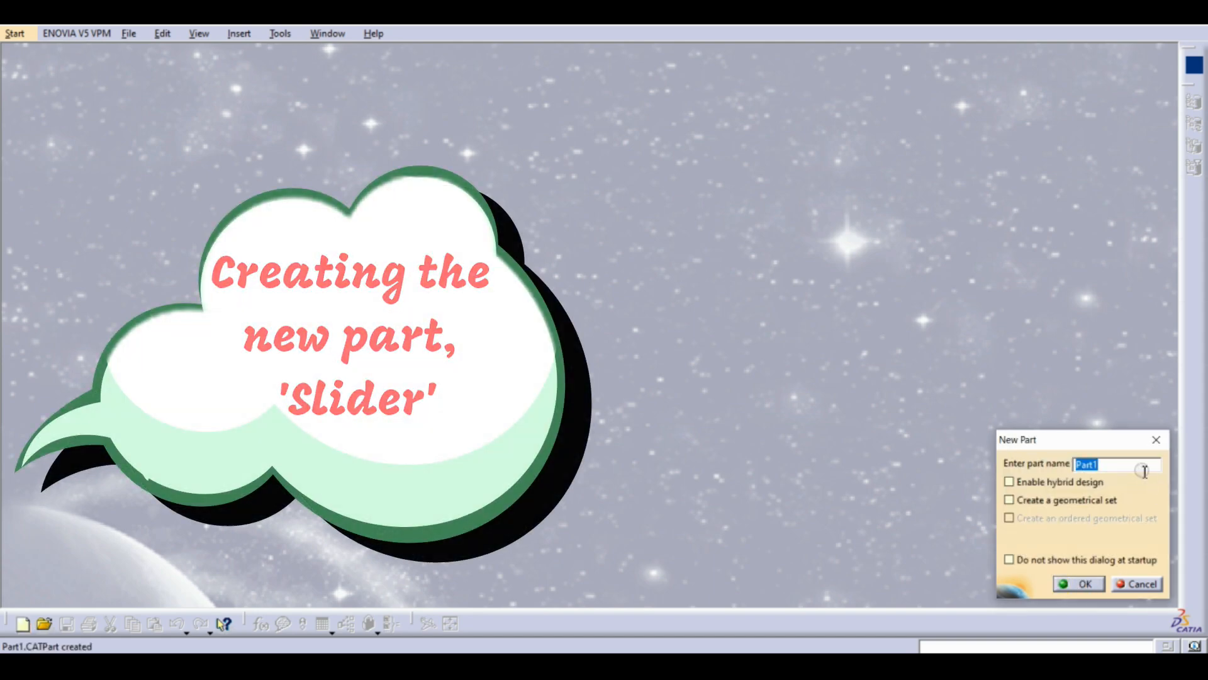
text(Sli)
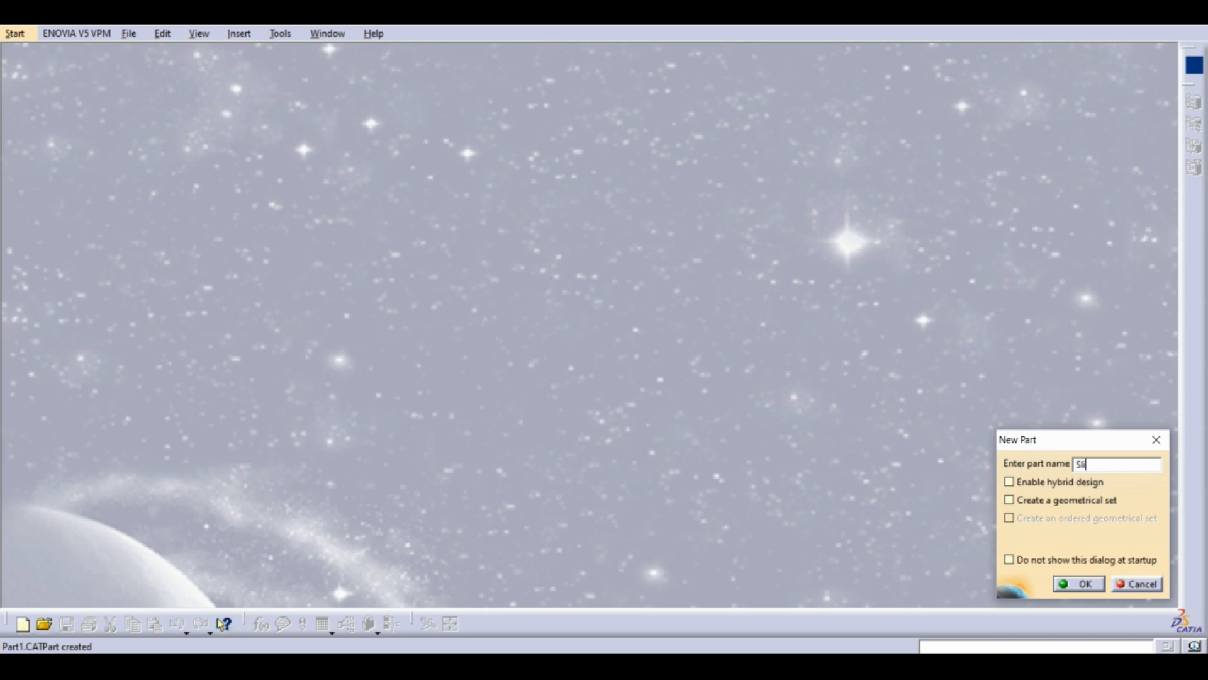
key(Return)
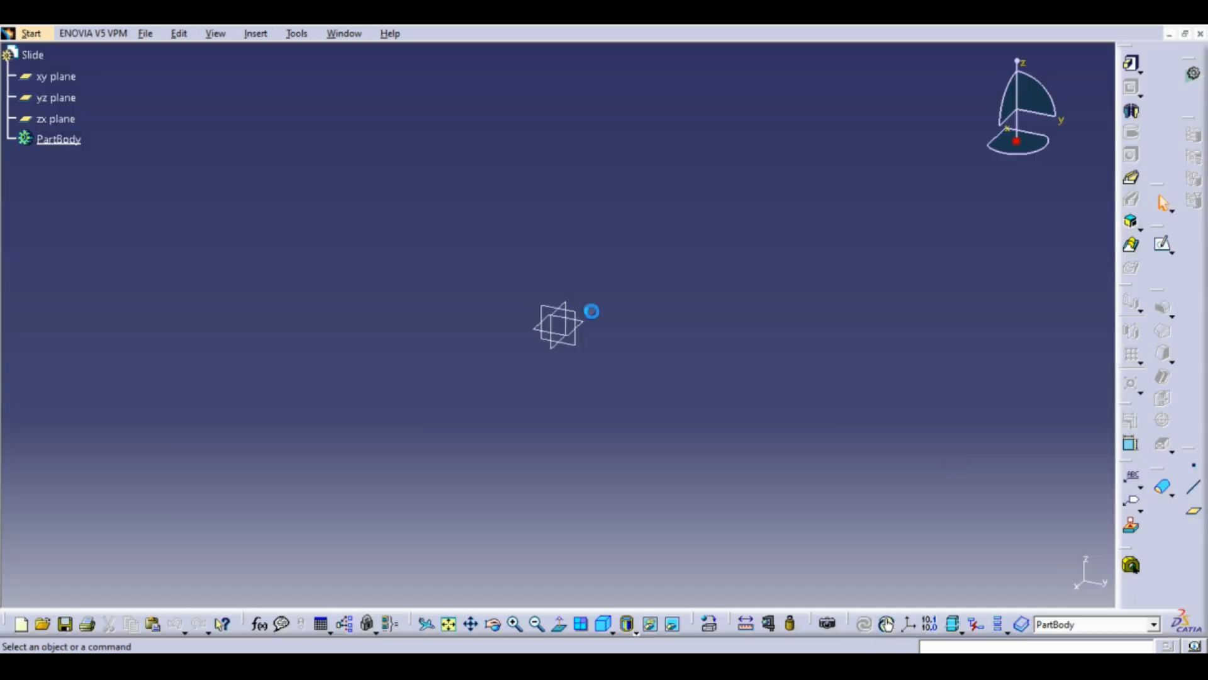
On the yz plane, sketch the profile's vertical side and base, about 298 mm long and 50 mm high, with a sloped far end.
click(574, 347)
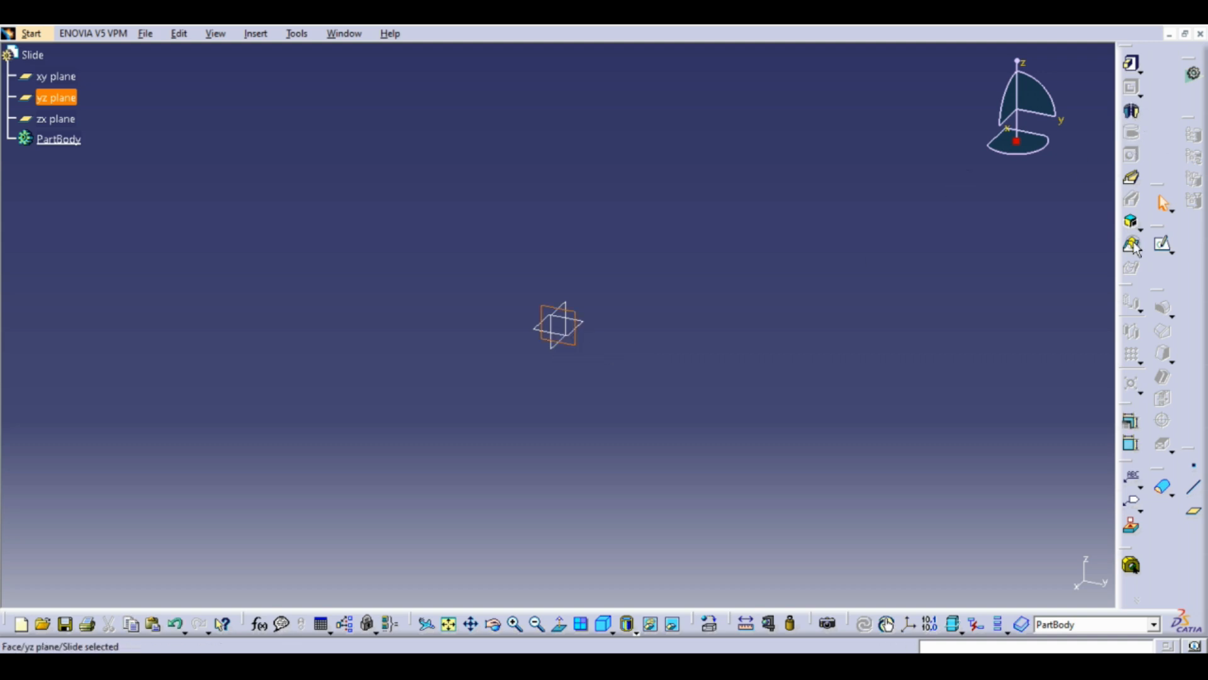
click(1159, 250)
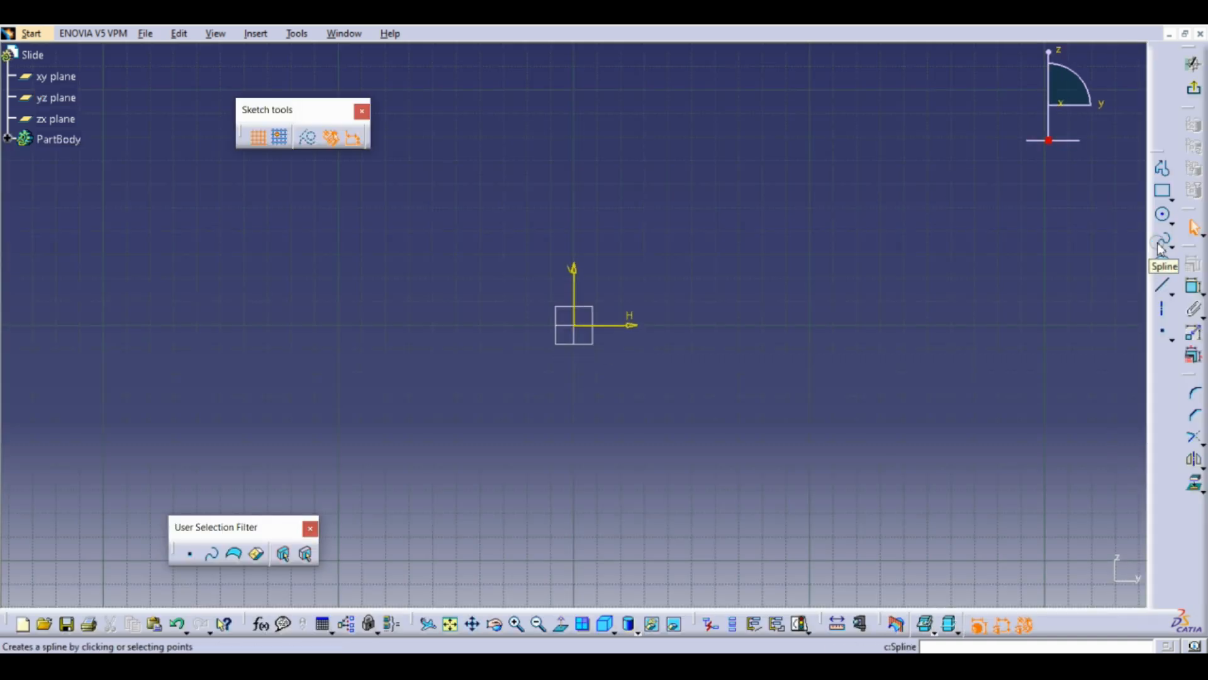
click(1165, 169)
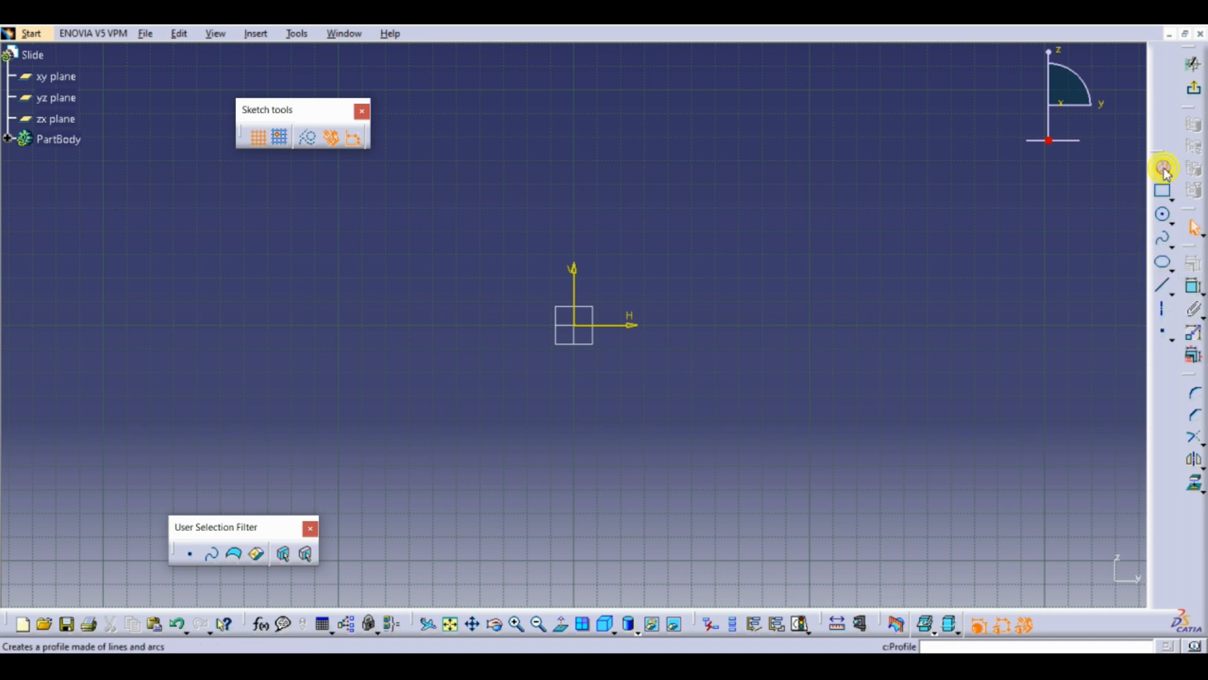
click(580, 207)
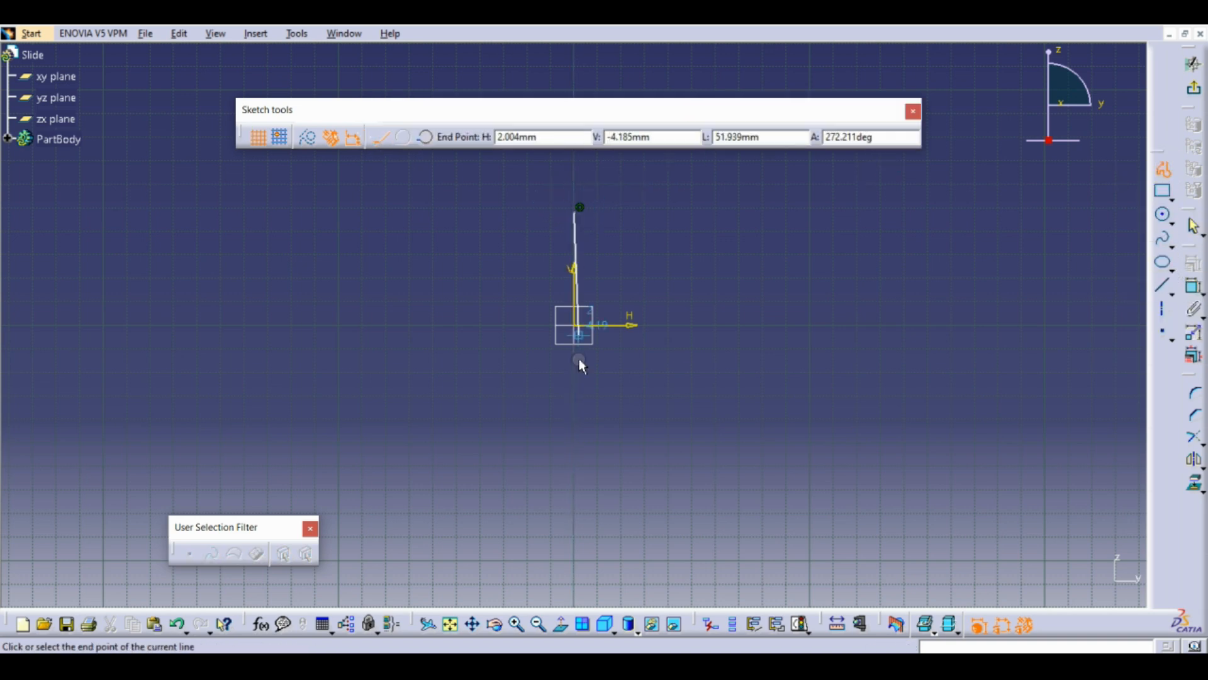
click(574, 424)
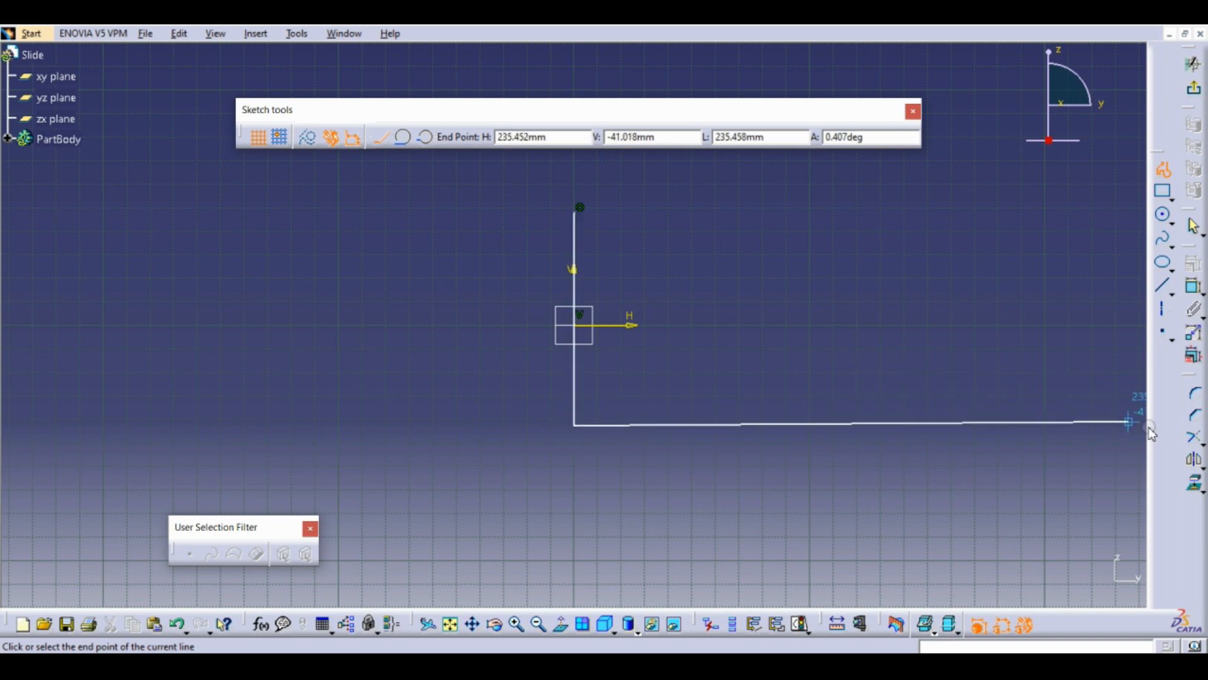
middle_drag(1146, 434, 667, 434)
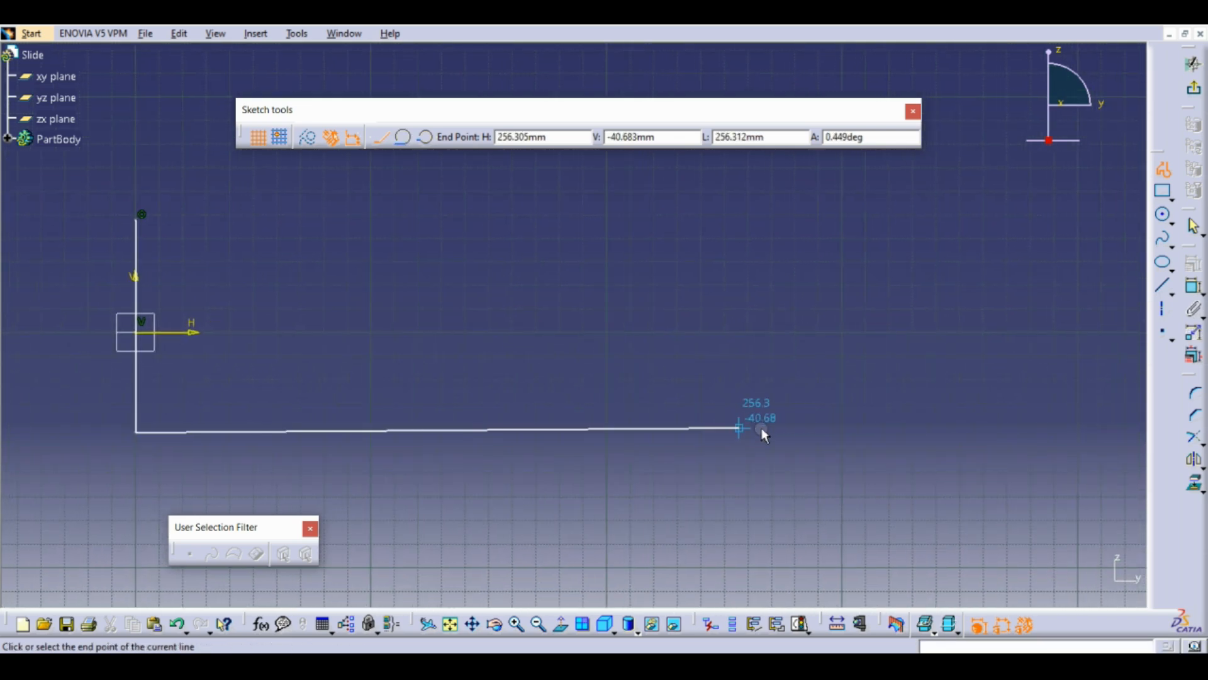
click(837, 432)
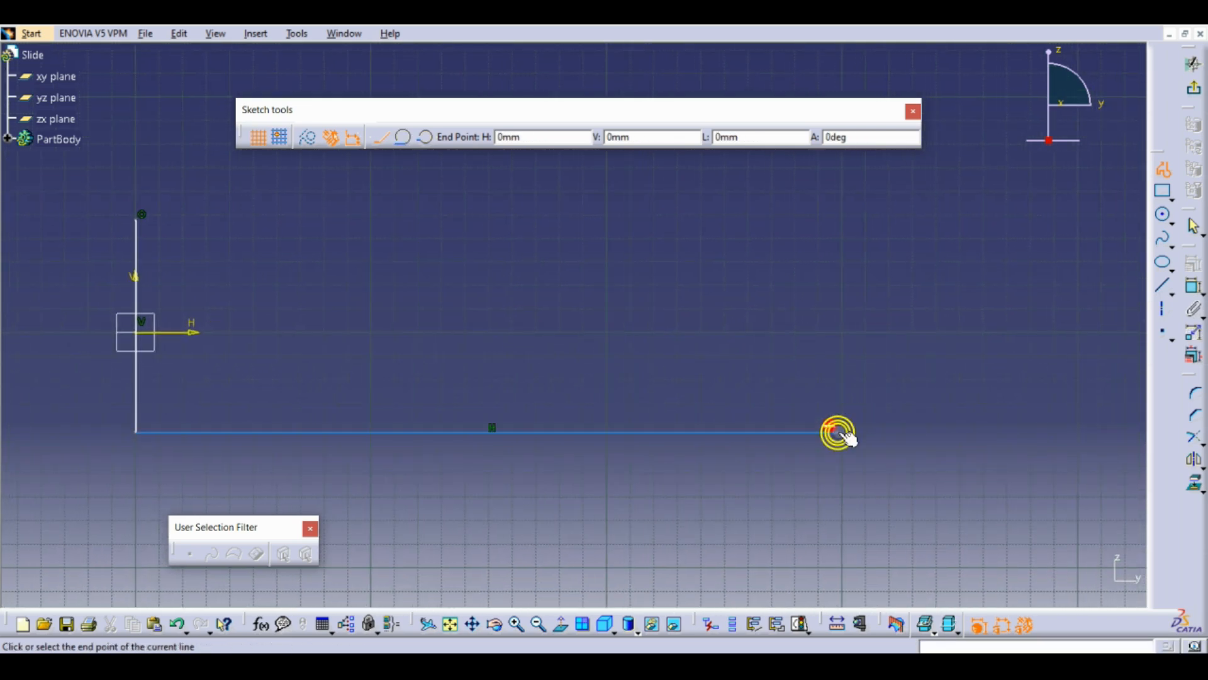
click(837, 372)
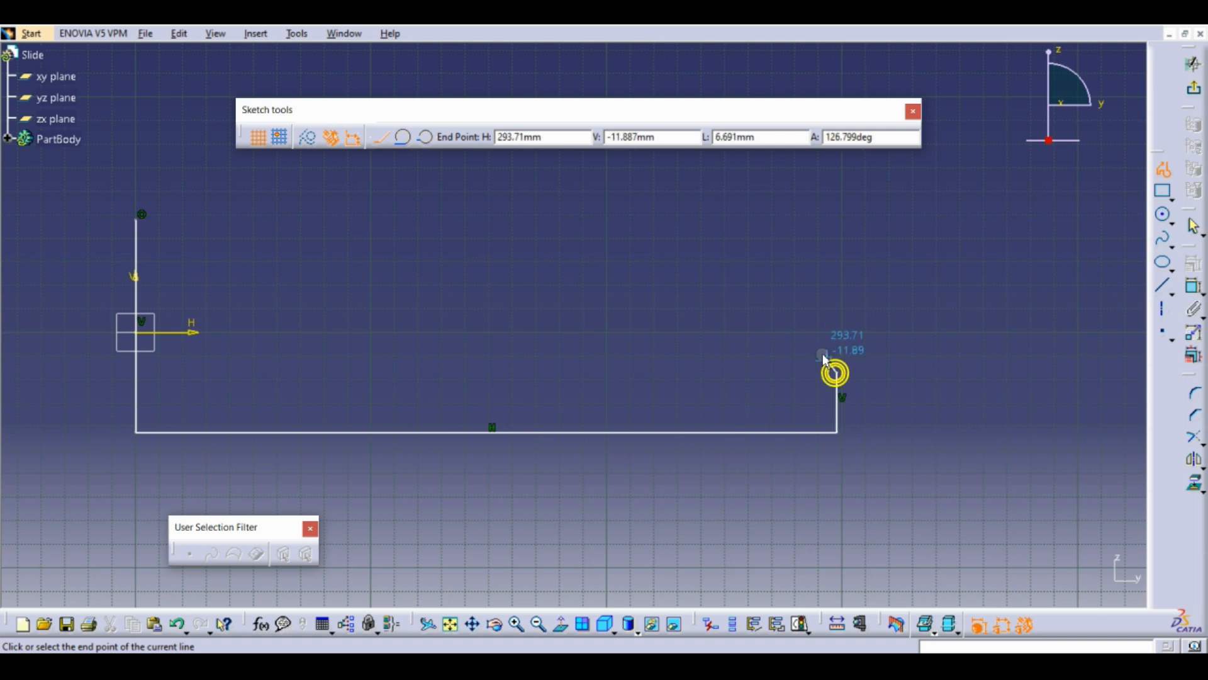
click(802, 314)
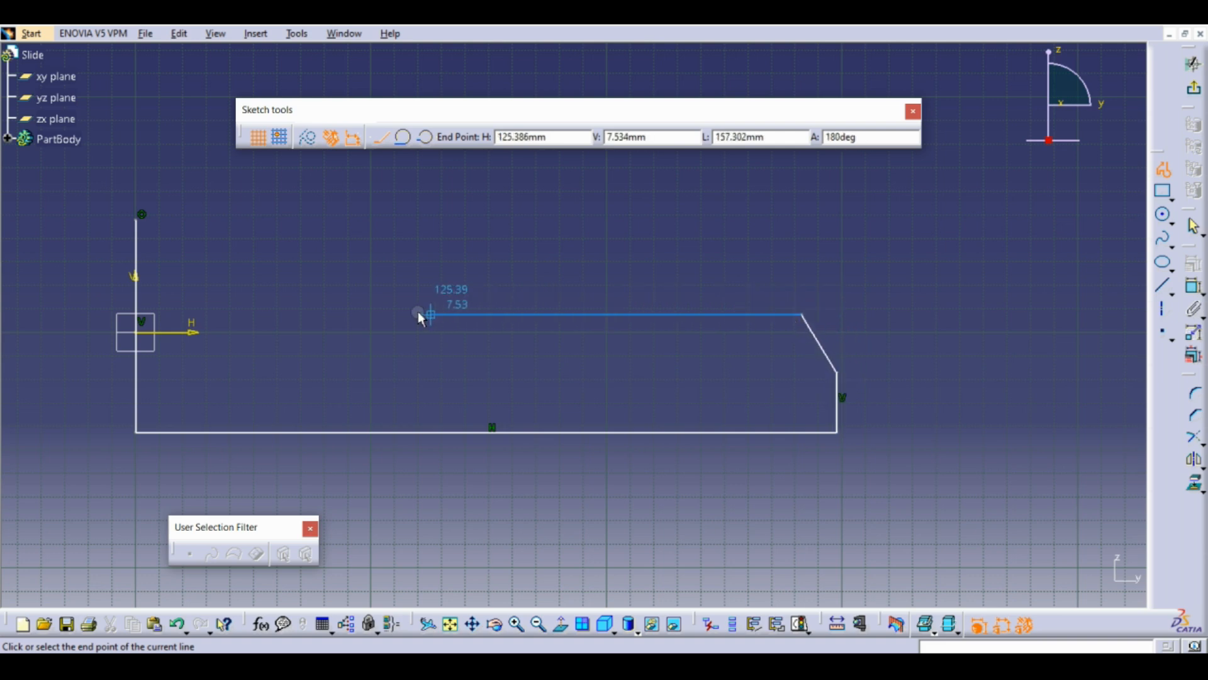
click(291, 315)
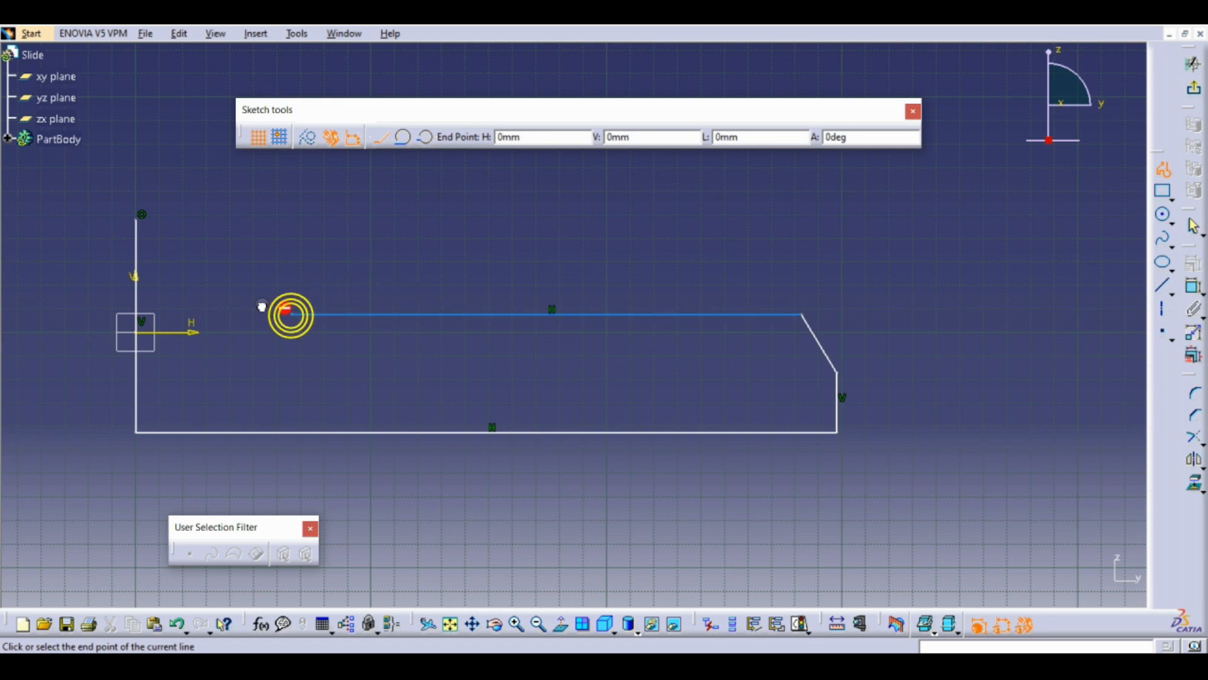
Continue the profile with a tangent arc of about 12 mm radius and a hooked jaw about 105 mm wide, closing at the start point.
click(270, 271)
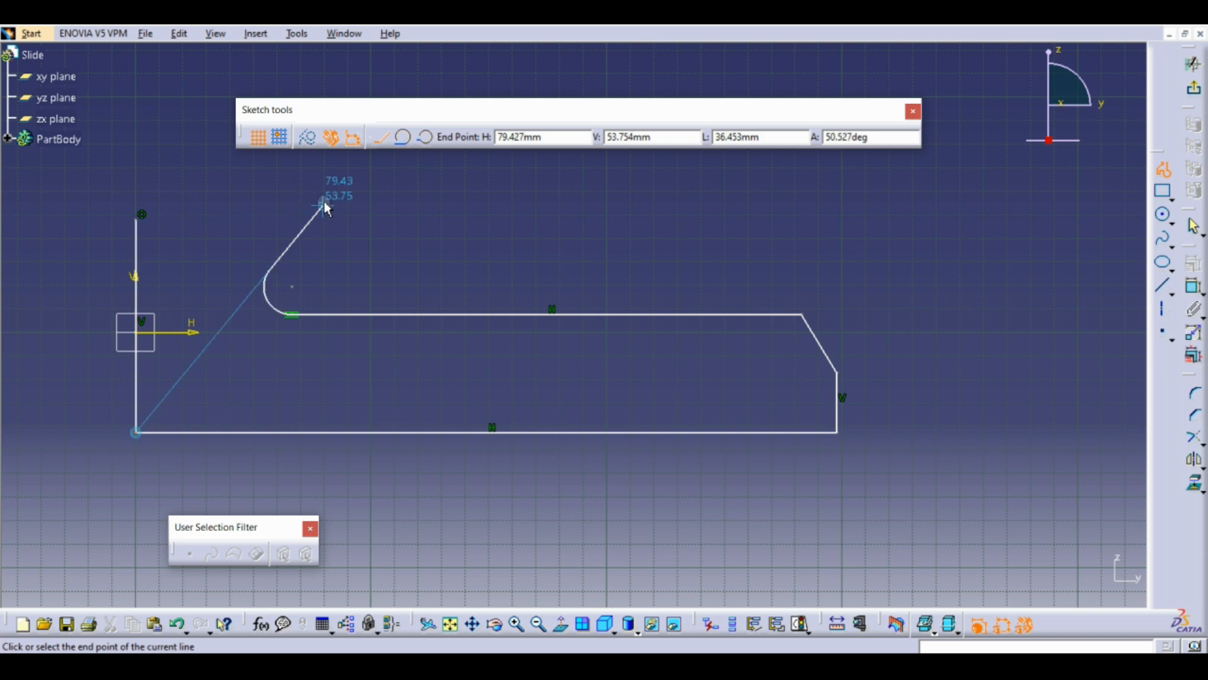
middle_drag(327, 194, 280, 272)
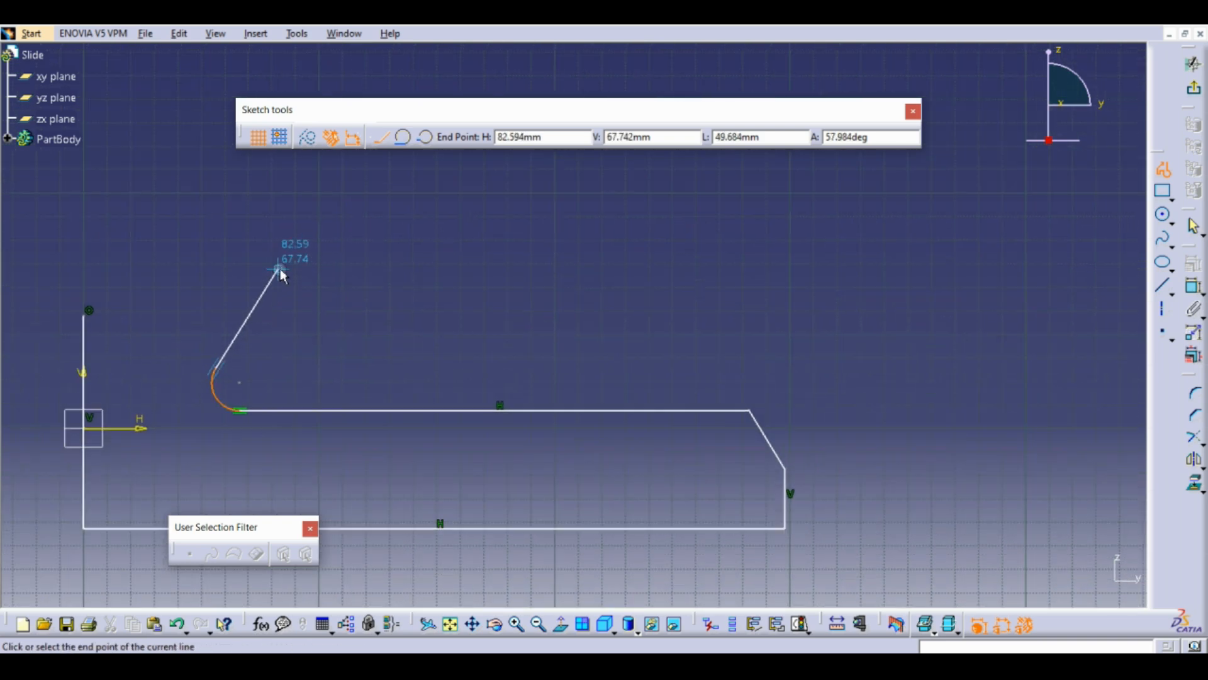
click(281, 265)
click(331, 265)
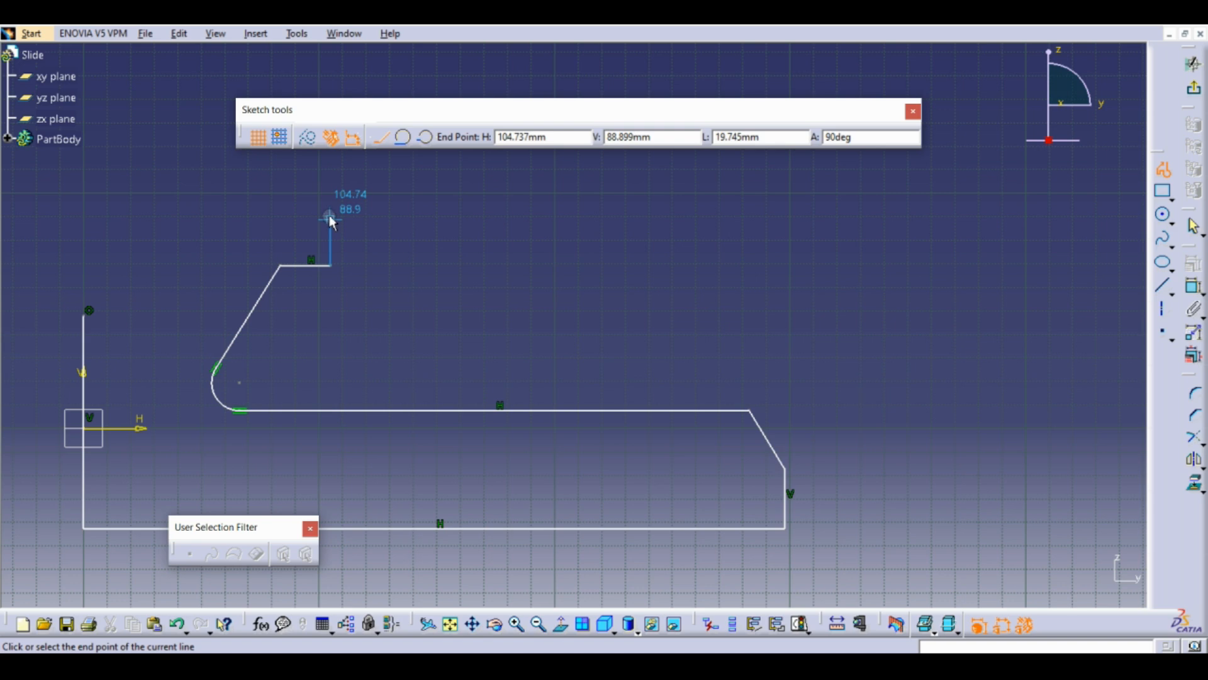
click(330, 213)
click(211, 213)
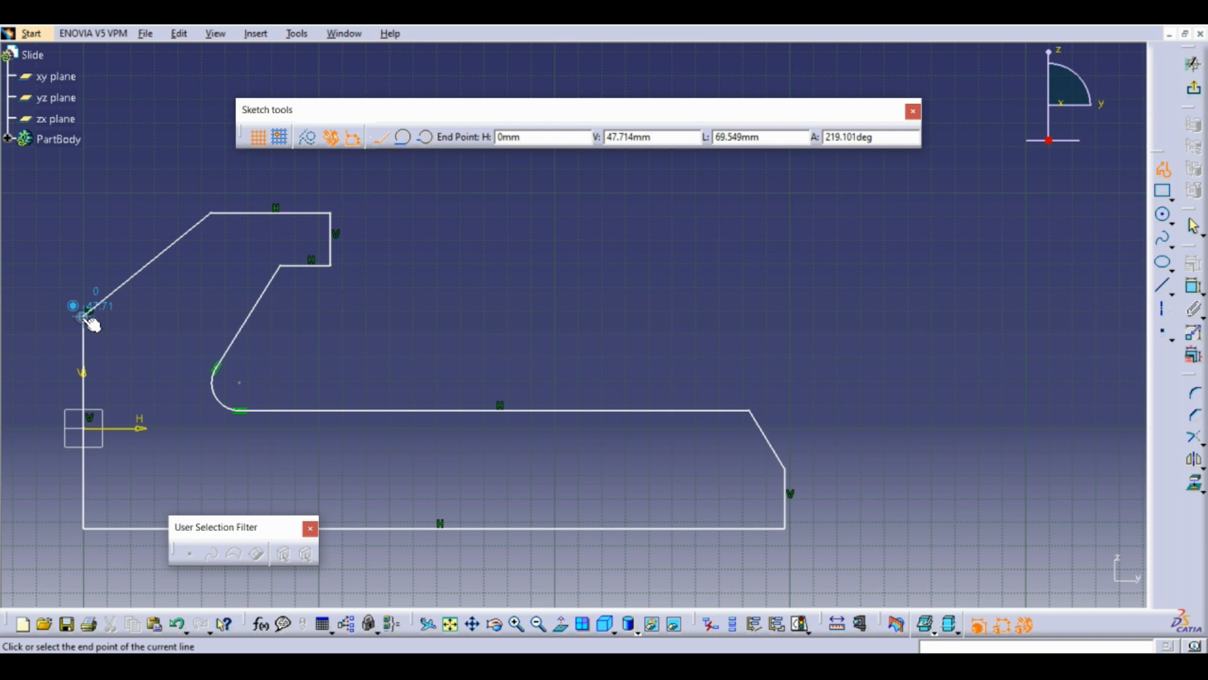
click(88, 315)
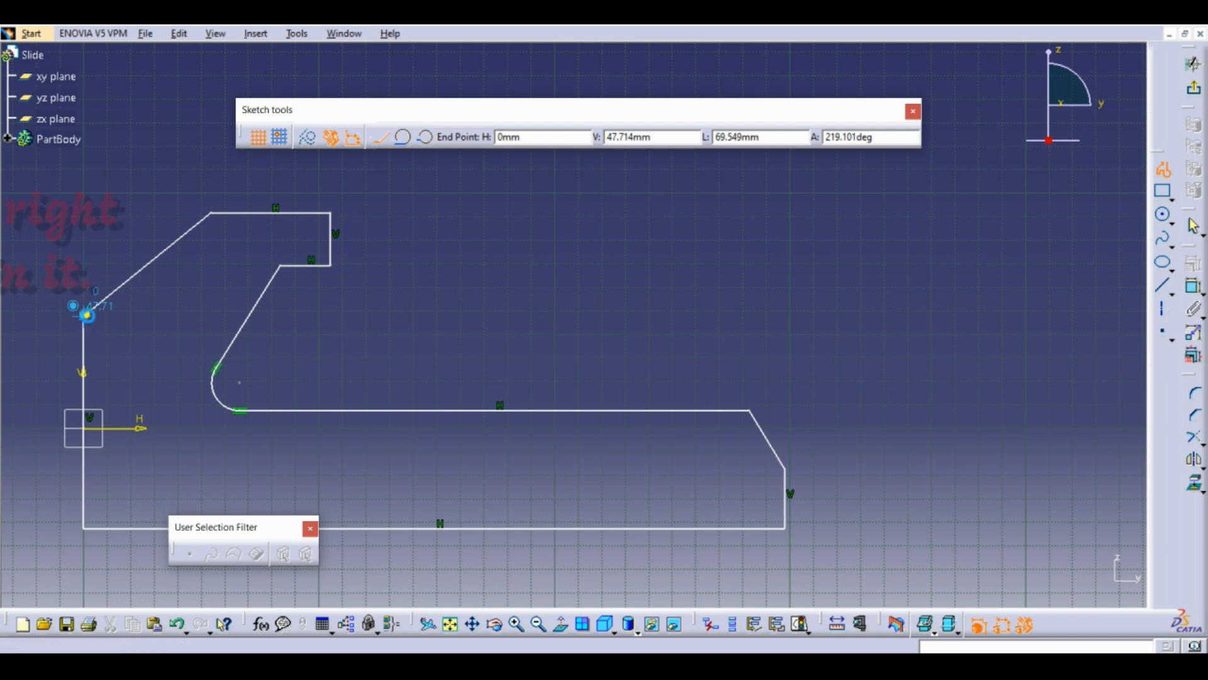
mouse_move(525, 264)
middle_down()
mouse_move(639, 195)
mouse_move(701, 201)
middle_up()
click(701, 202)
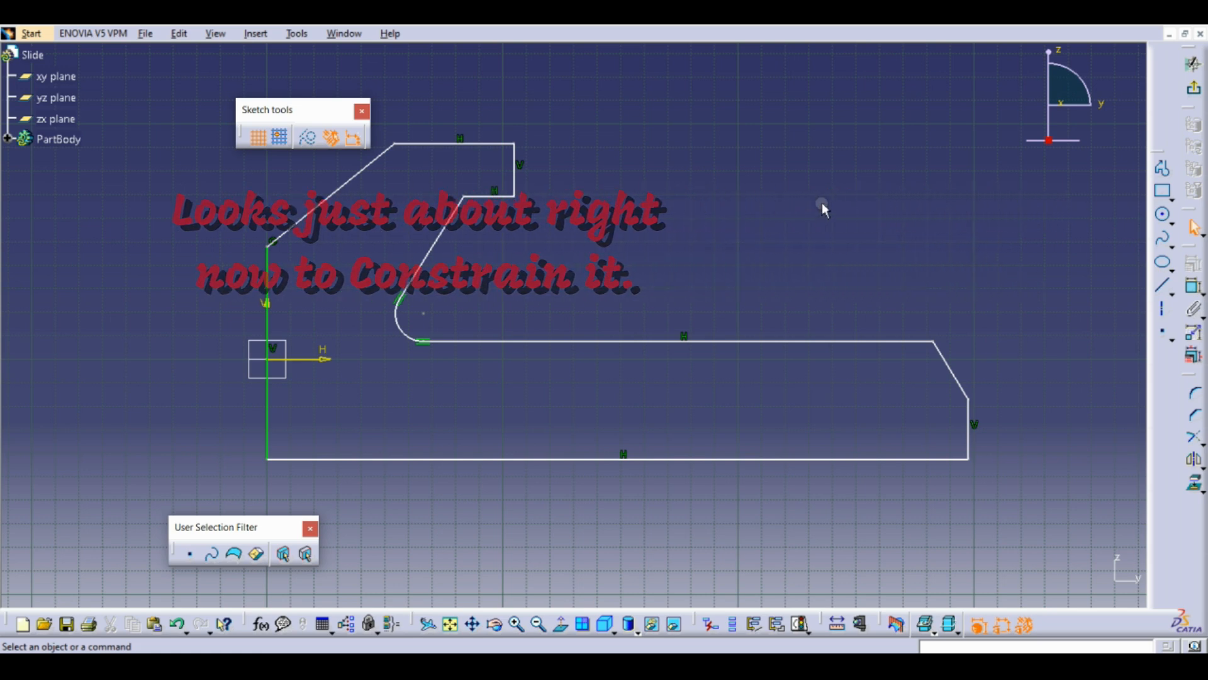
Dimension the distance from the horizontal axis to the profile's bottom edge.
click(1194, 293)
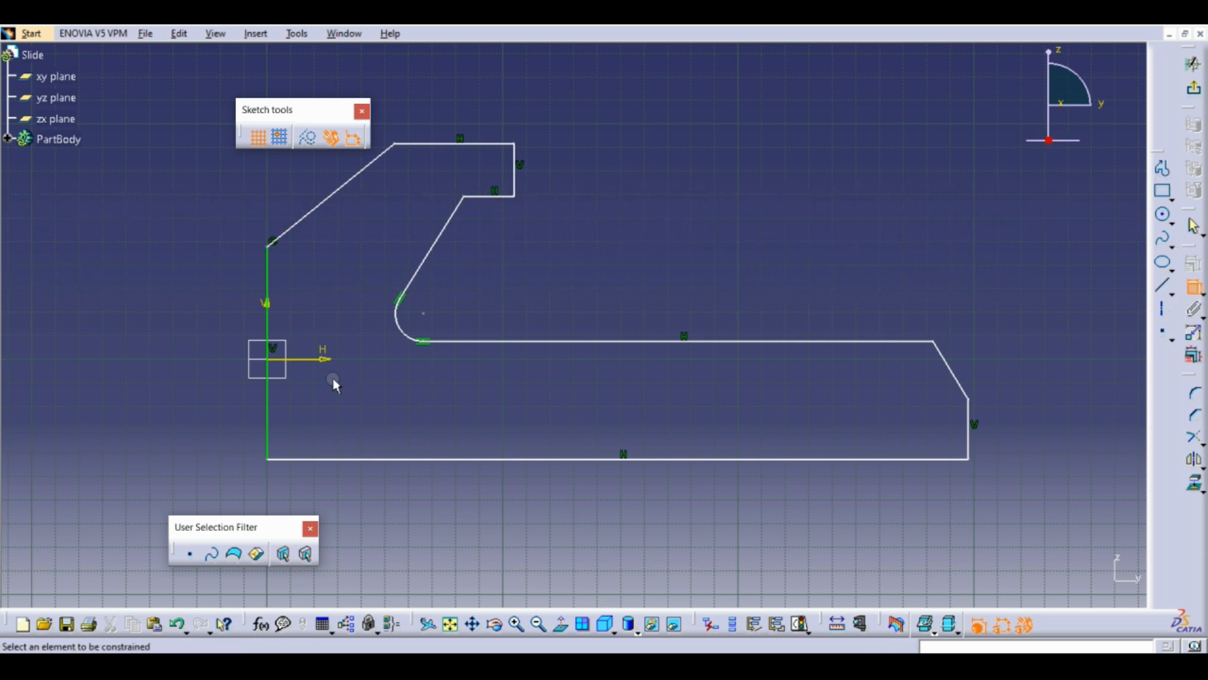
click(318, 360)
click(311, 459)
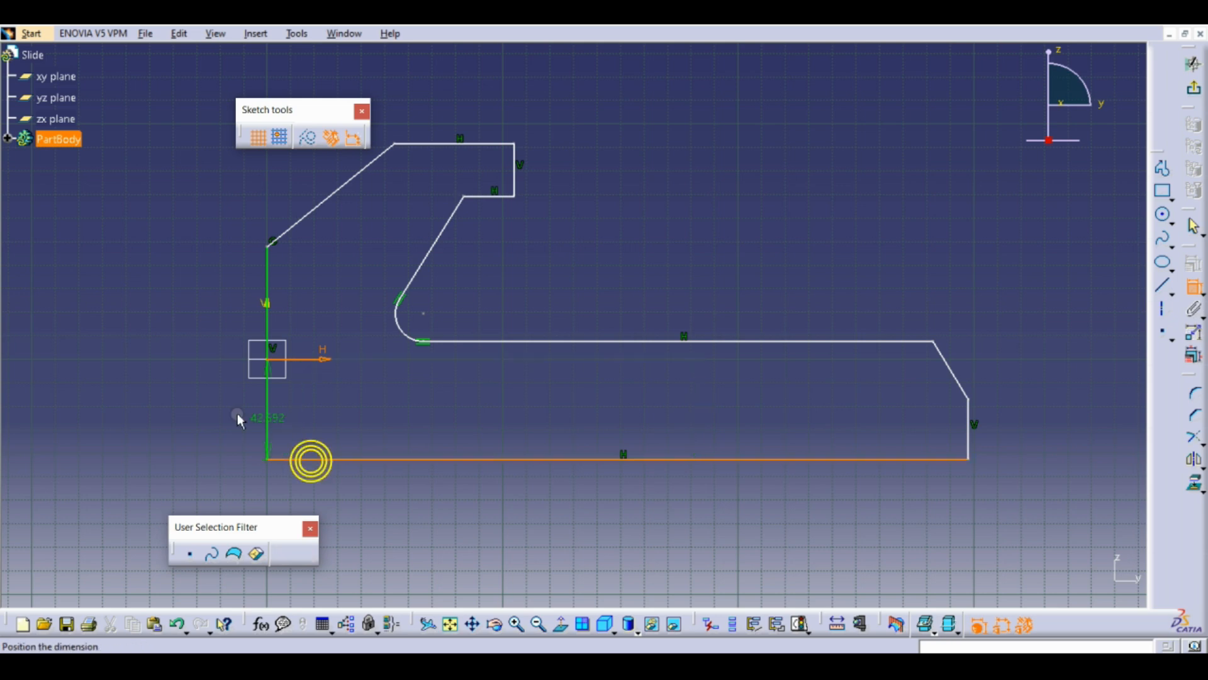
click(189, 413)
Dimension the height between the bottom edge and the long horizontal edge above it.
click(1194, 293)
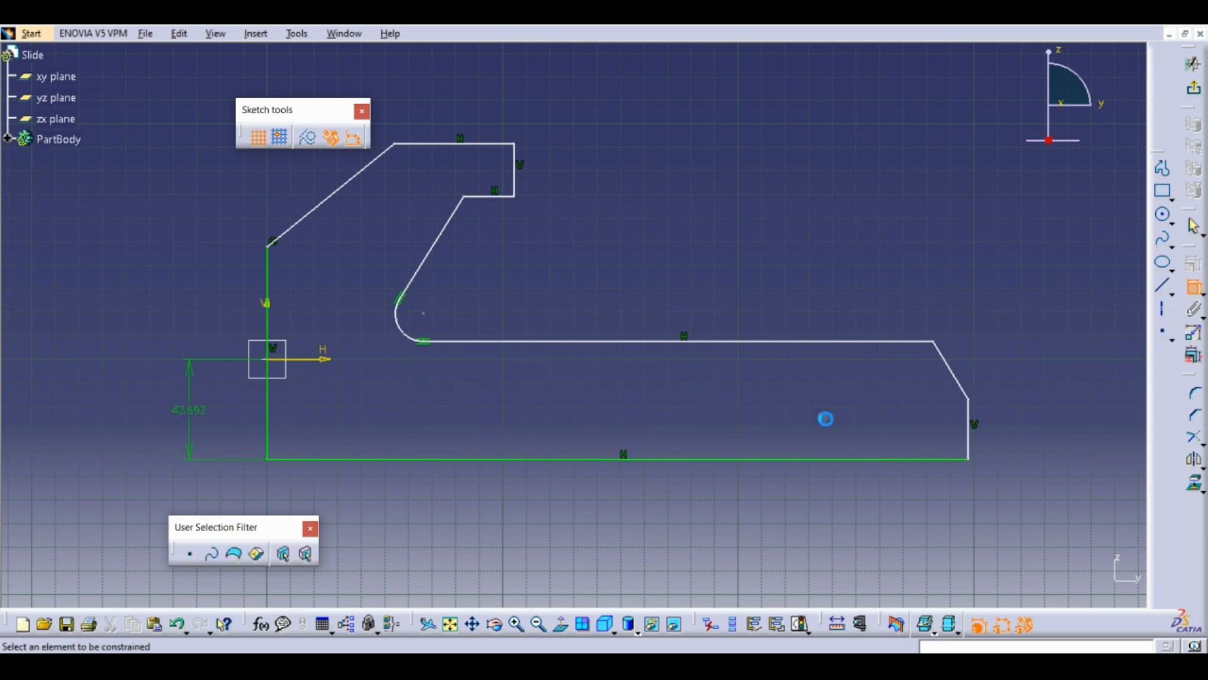
click(764, 458)
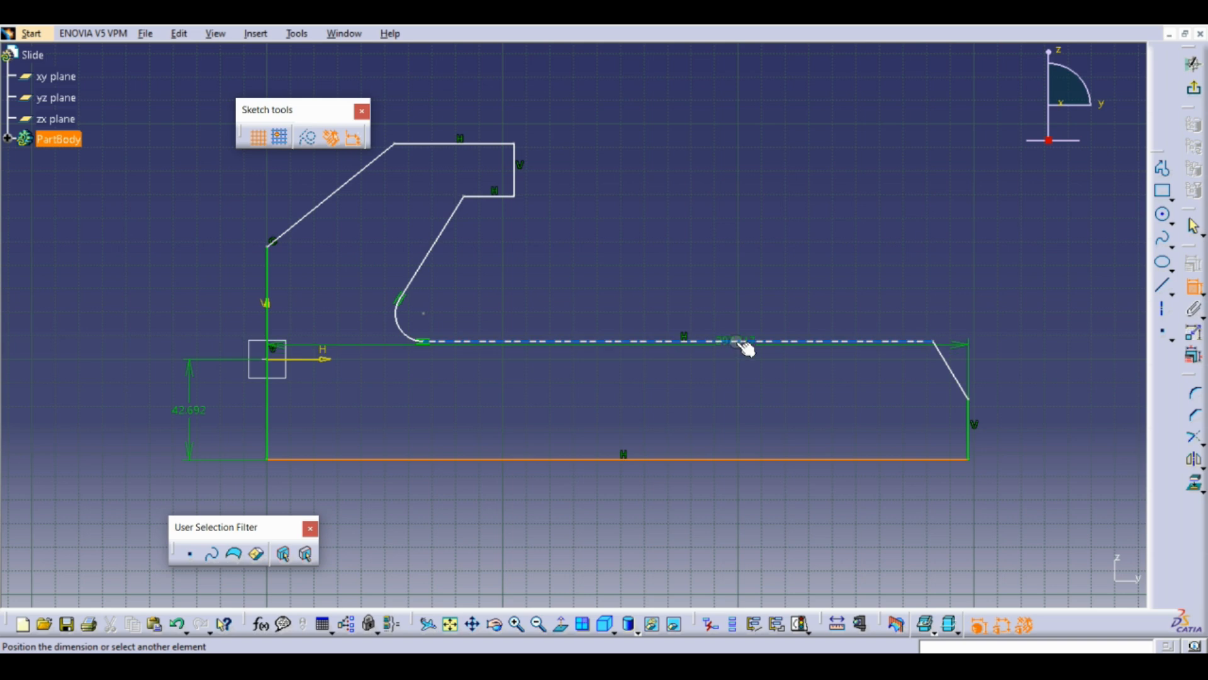
click(738, 342)
click(735, 397)
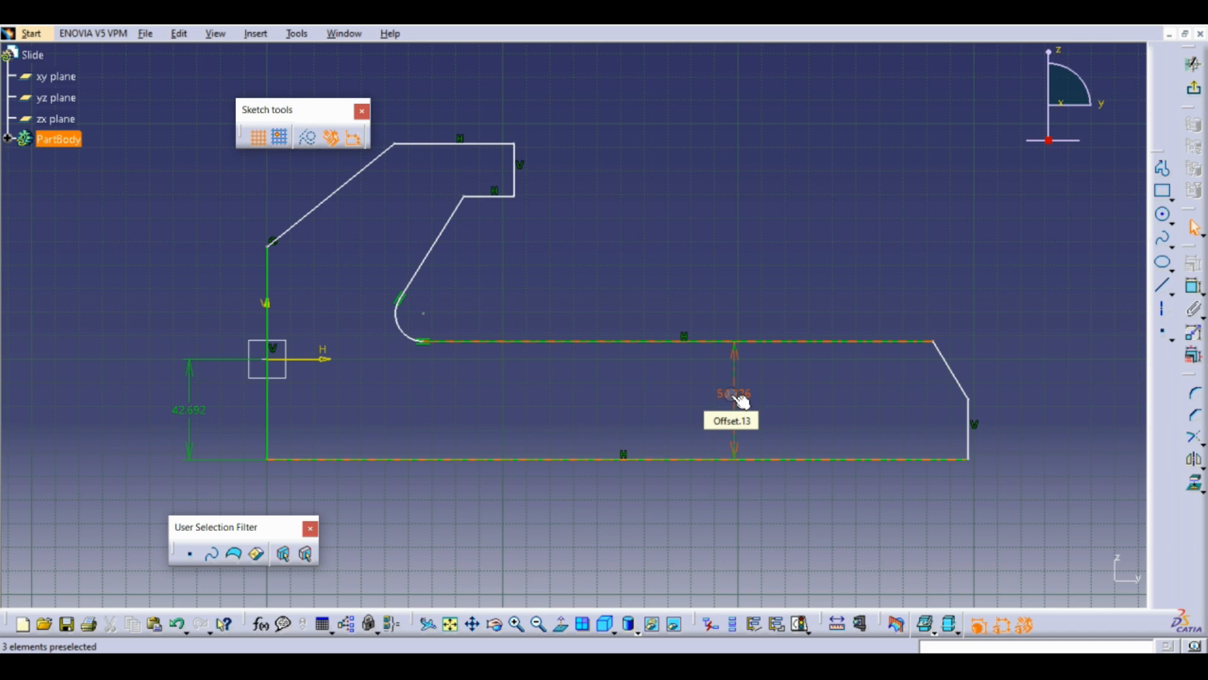
click(694, 401)
Dimension the base's overall length between its two vertical end edges.
click(1194, 287)
click(970, 448)
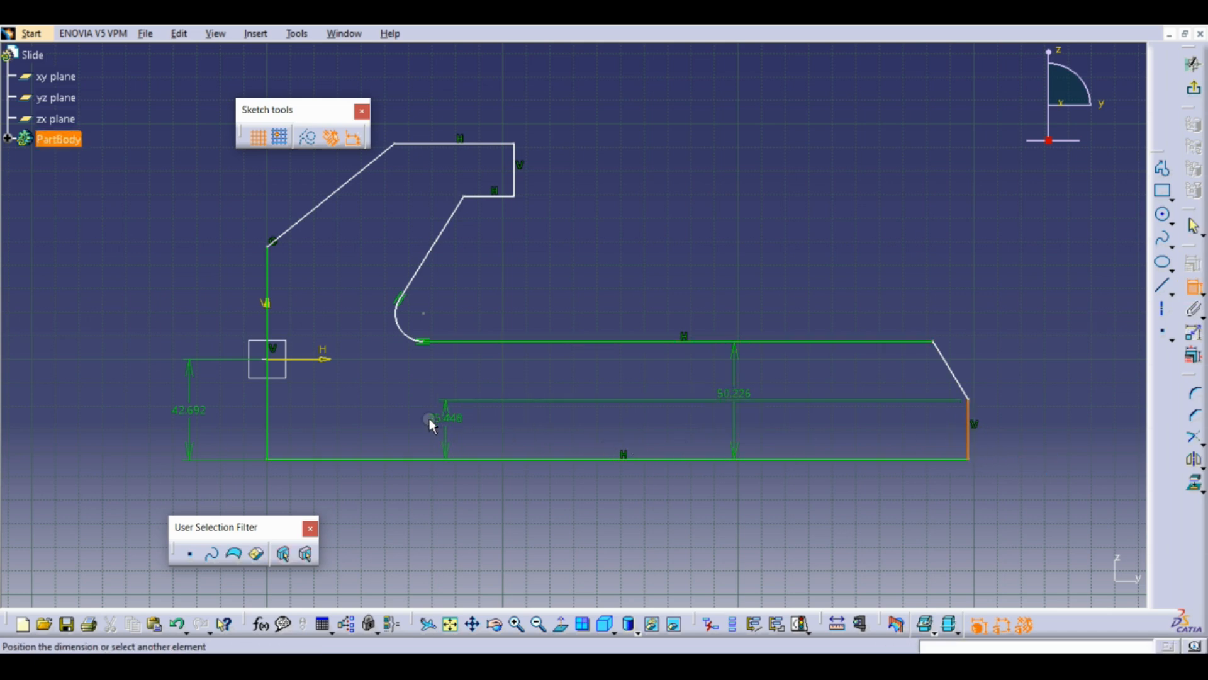
click(270, 430)
click(589, 501)
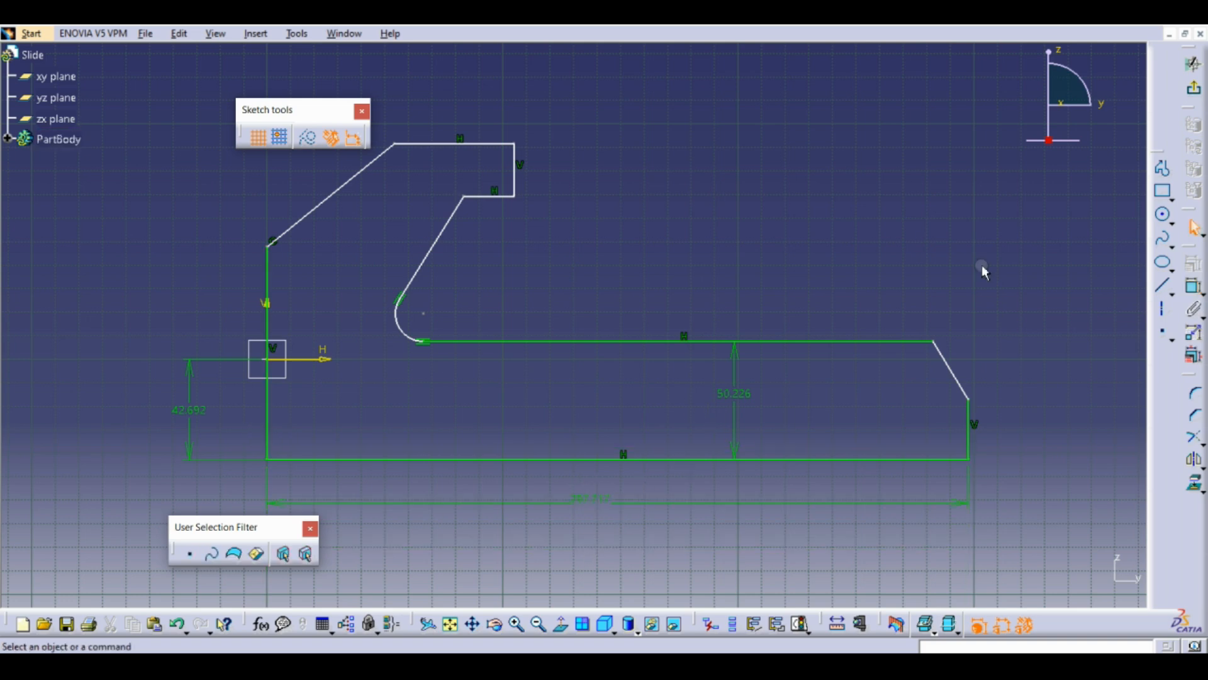
Add a radius dimension to the arc joining the base and the jaw.
click(1192, 286)
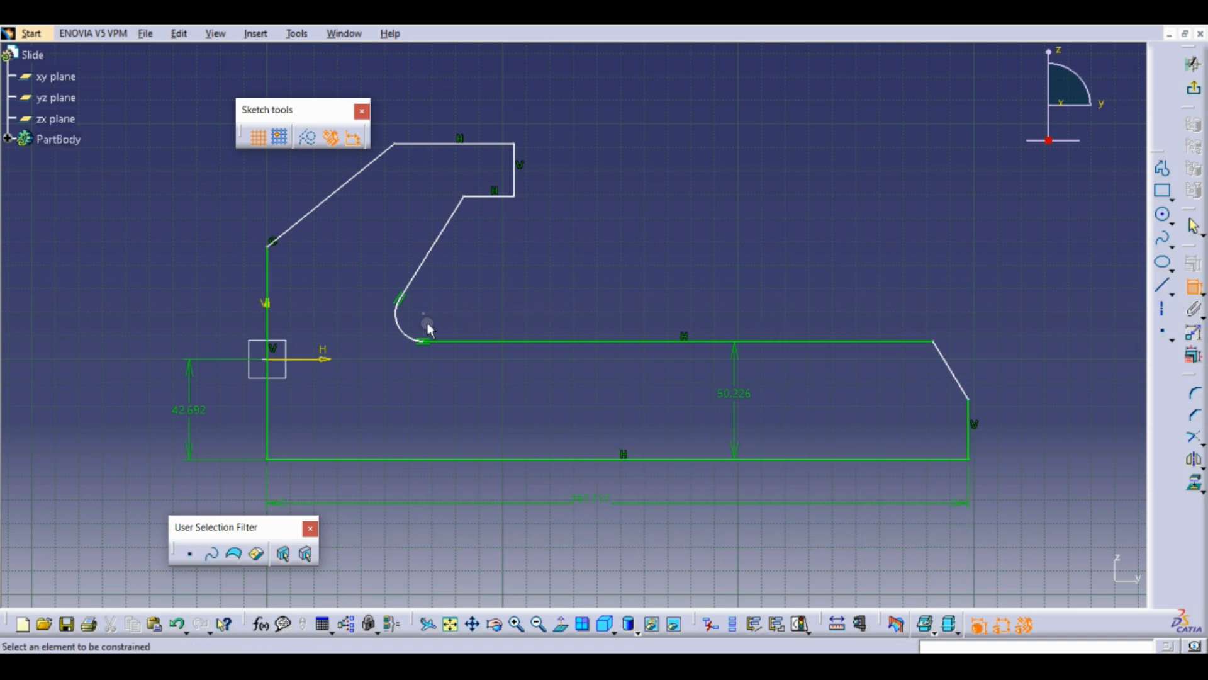
click(400, 333)
click(374, 365)
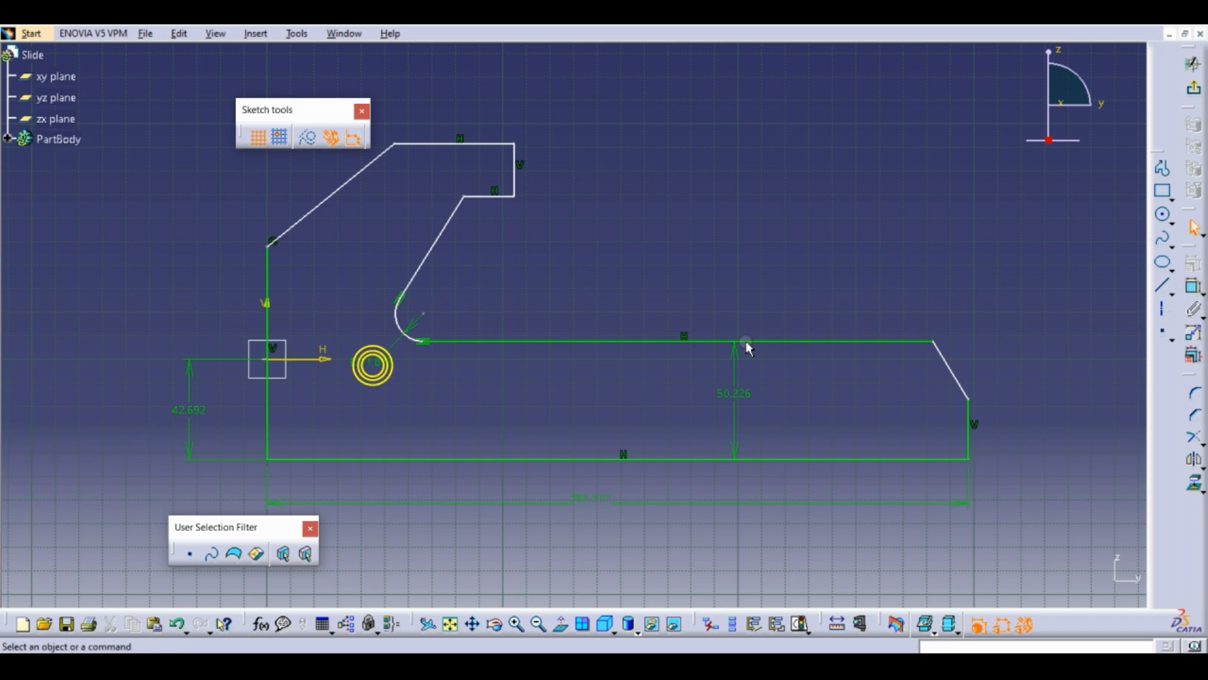
Dimension the jaw's horizontal width from the vertical axis side to the jaw's short vertical edge, placing it above the profile.
click(1192, 287)
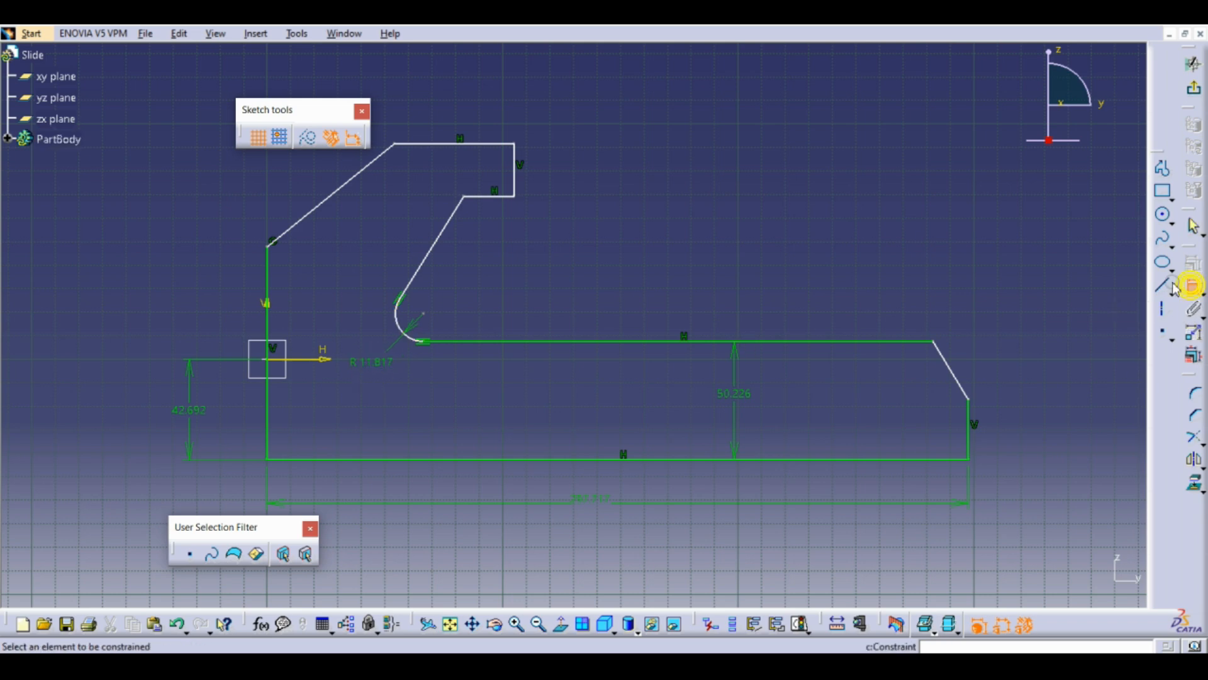
click(513, 173)
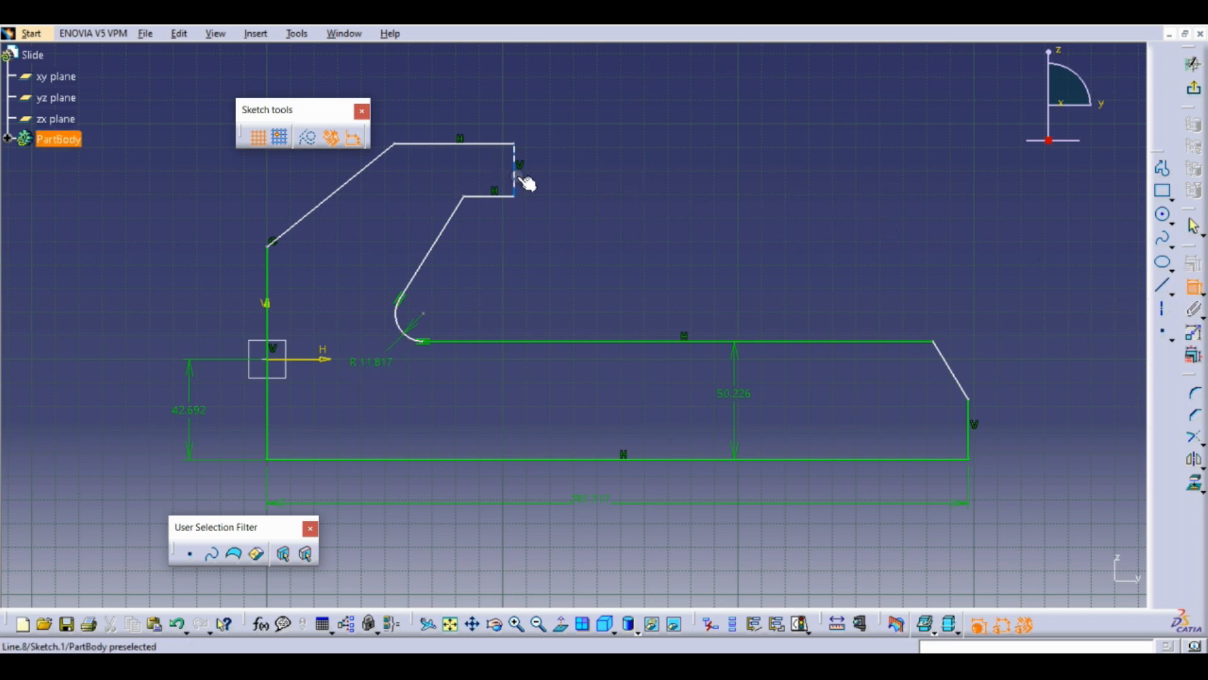
click(270, 262)
middle_drag(400, 156, 387, 229)
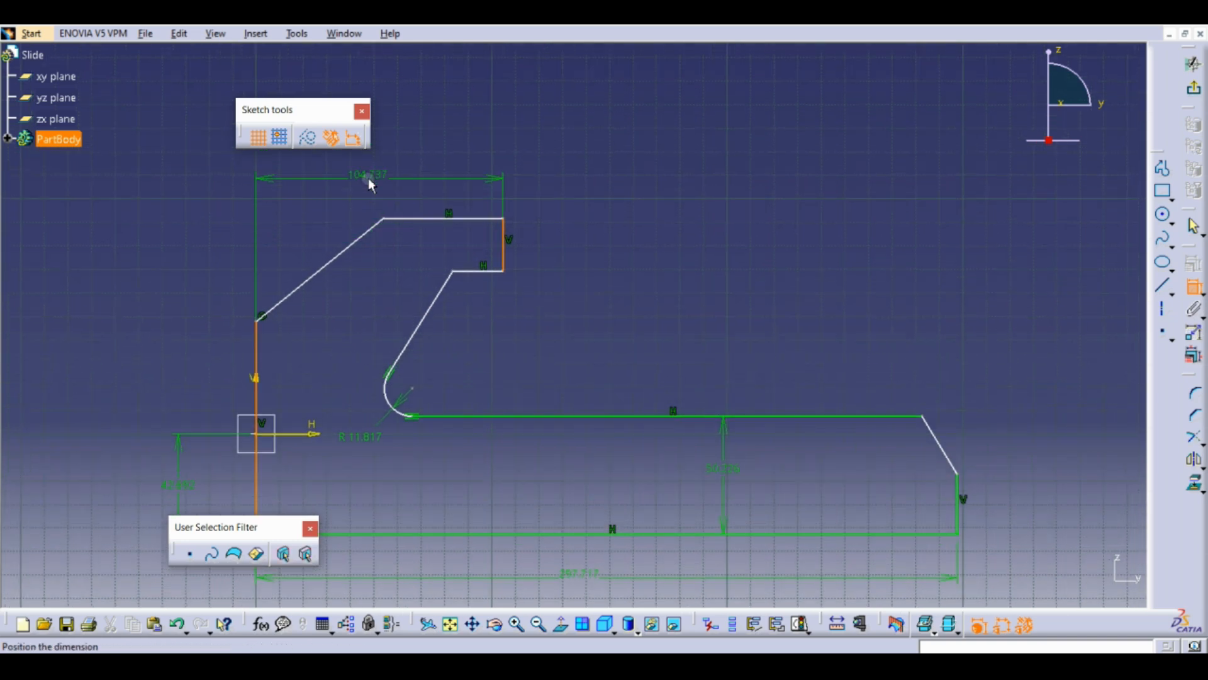
click(372, 183)
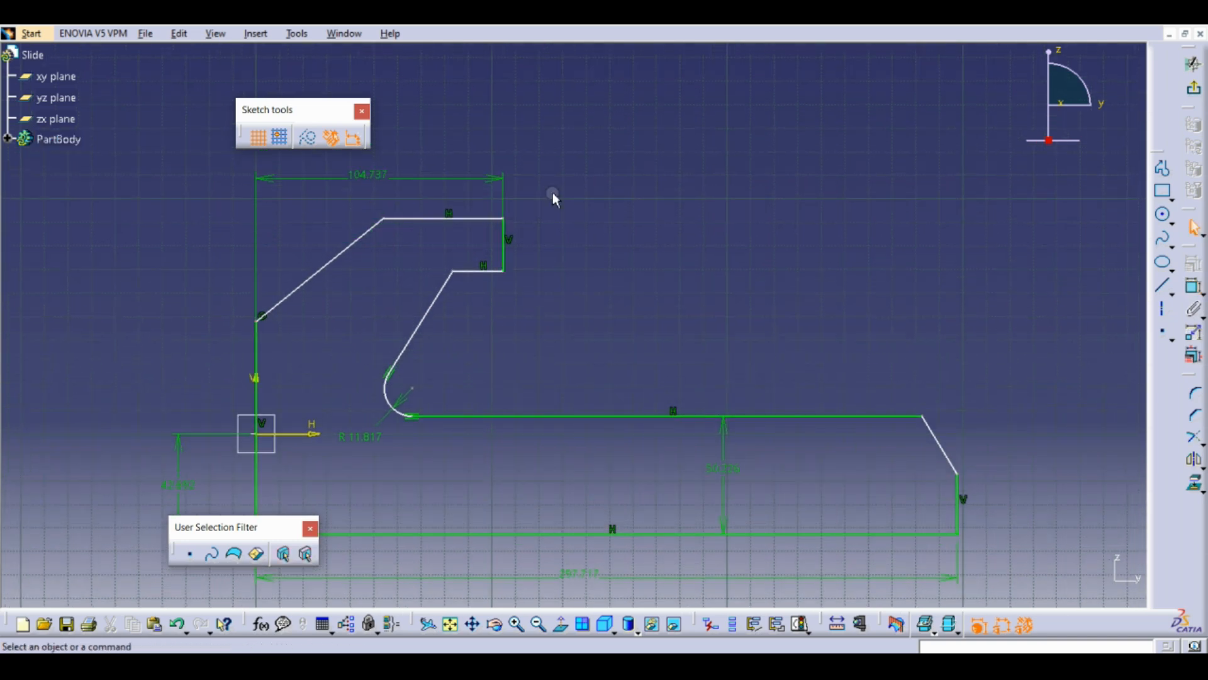
Dimension the height from the horizontal axis to the jaw's top edge, placing it outside the vertical side.
click(1194, 287)
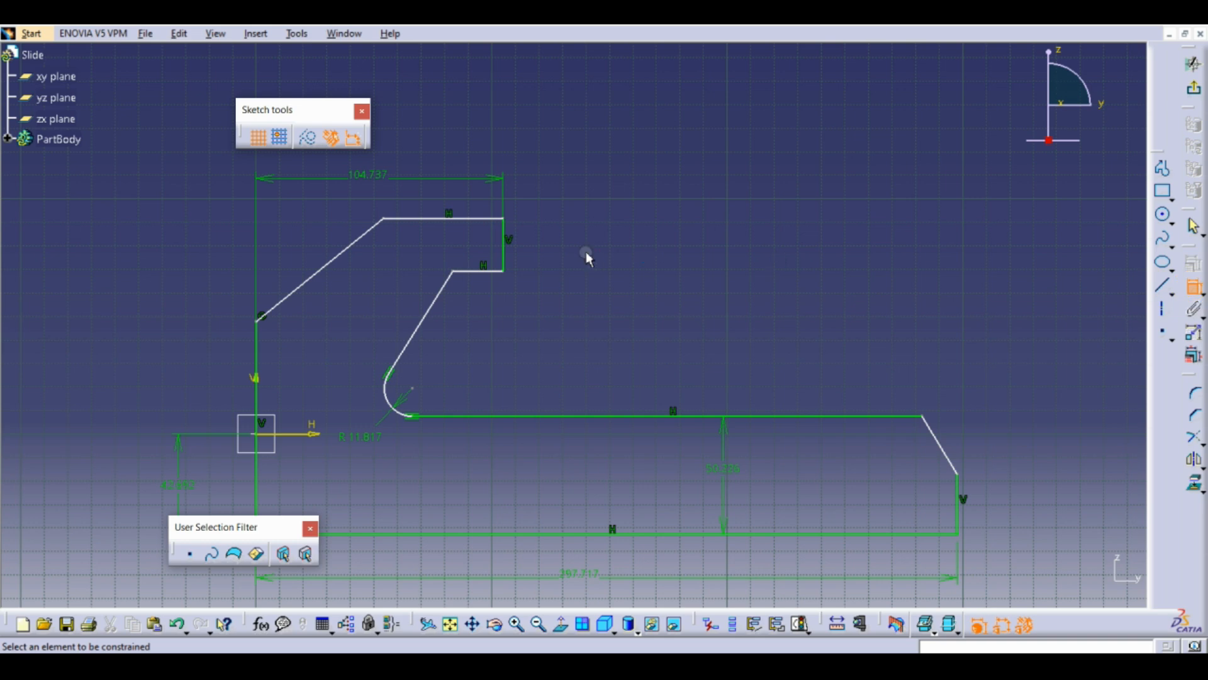
click(432, 219)
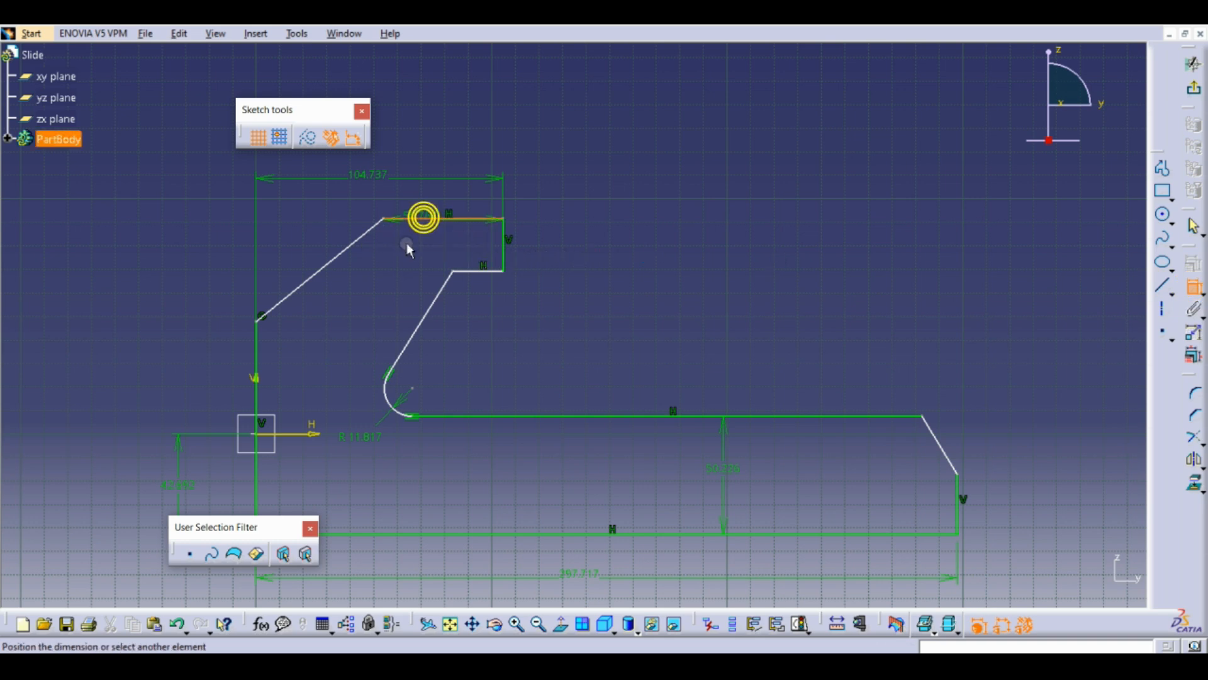
click(289, 436)
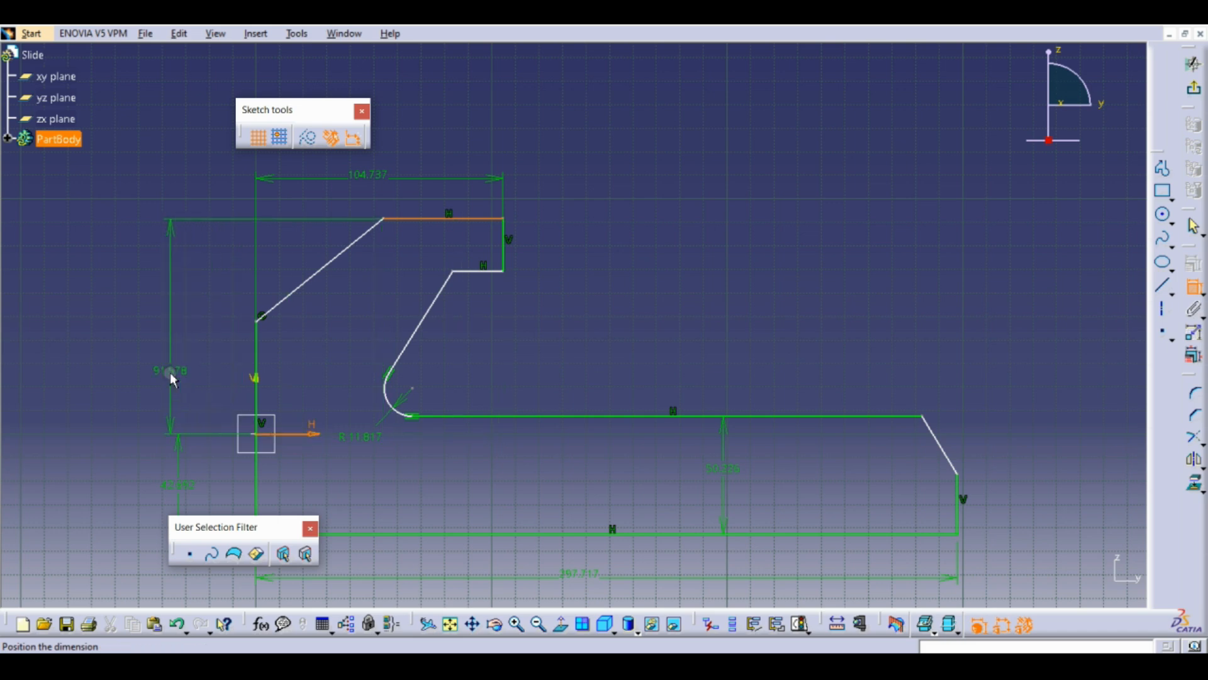
click(174, 380)
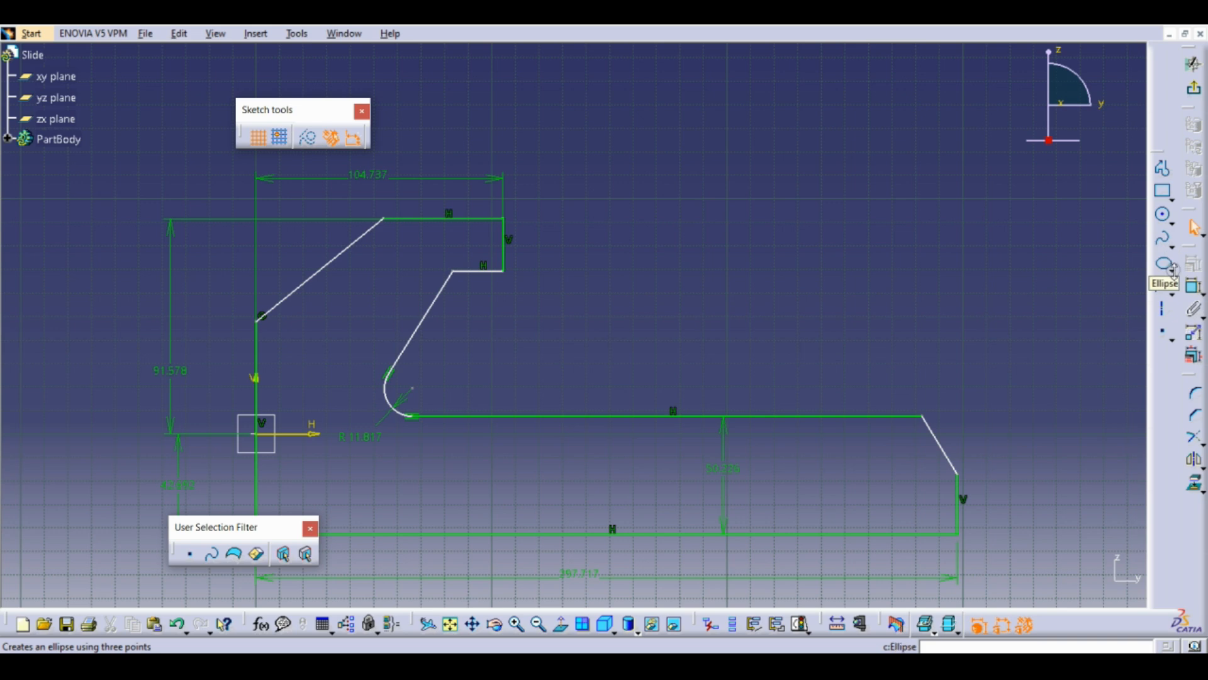
Add an angle dimension between the jaw's upper sloped edge and the profile's long vertical side.
click(1194, 287)
click(291, 307)
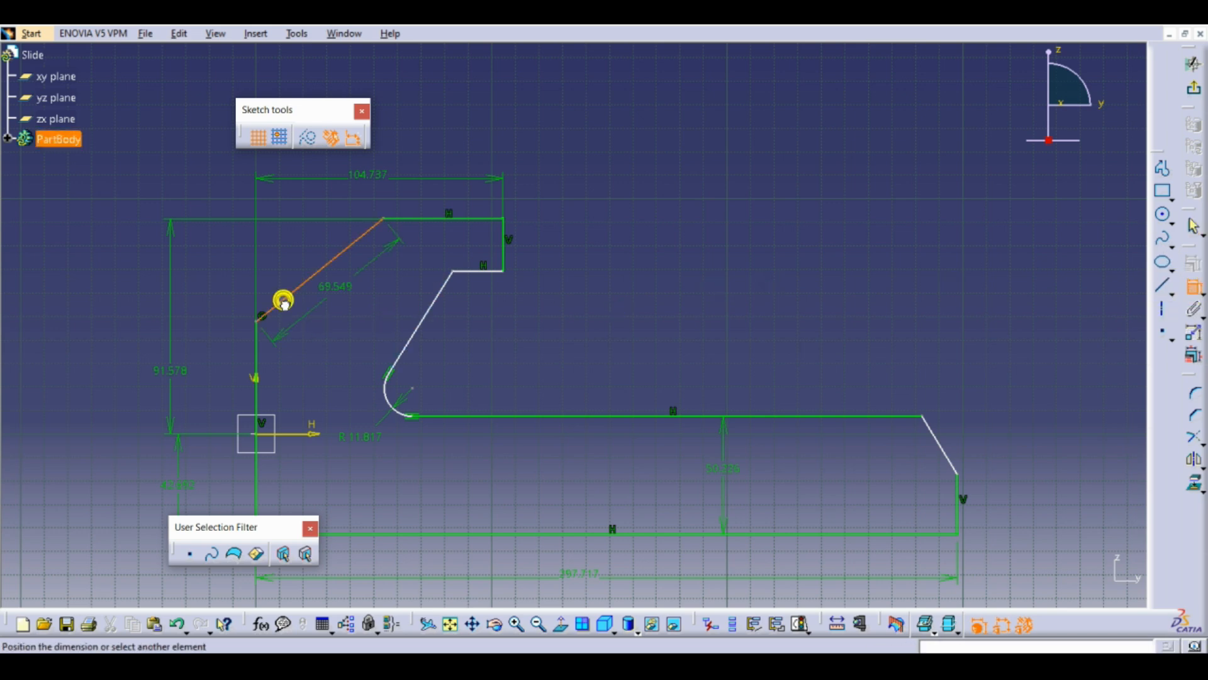
click(256, 346)
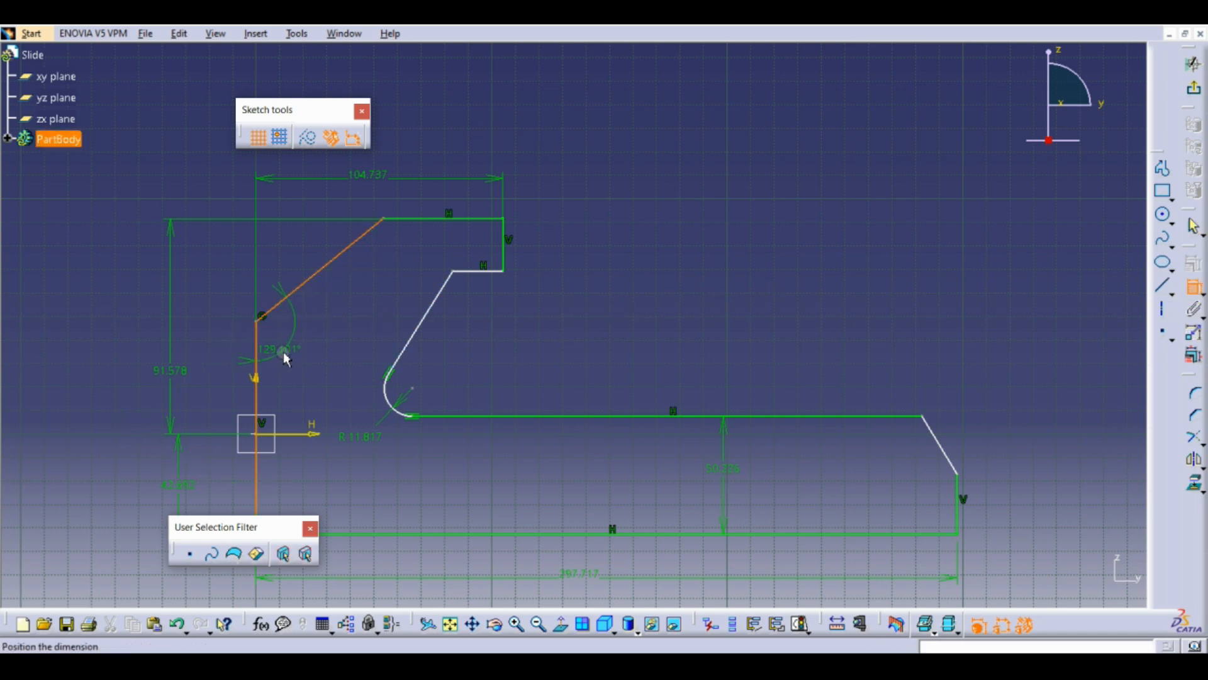
click(292, 342)
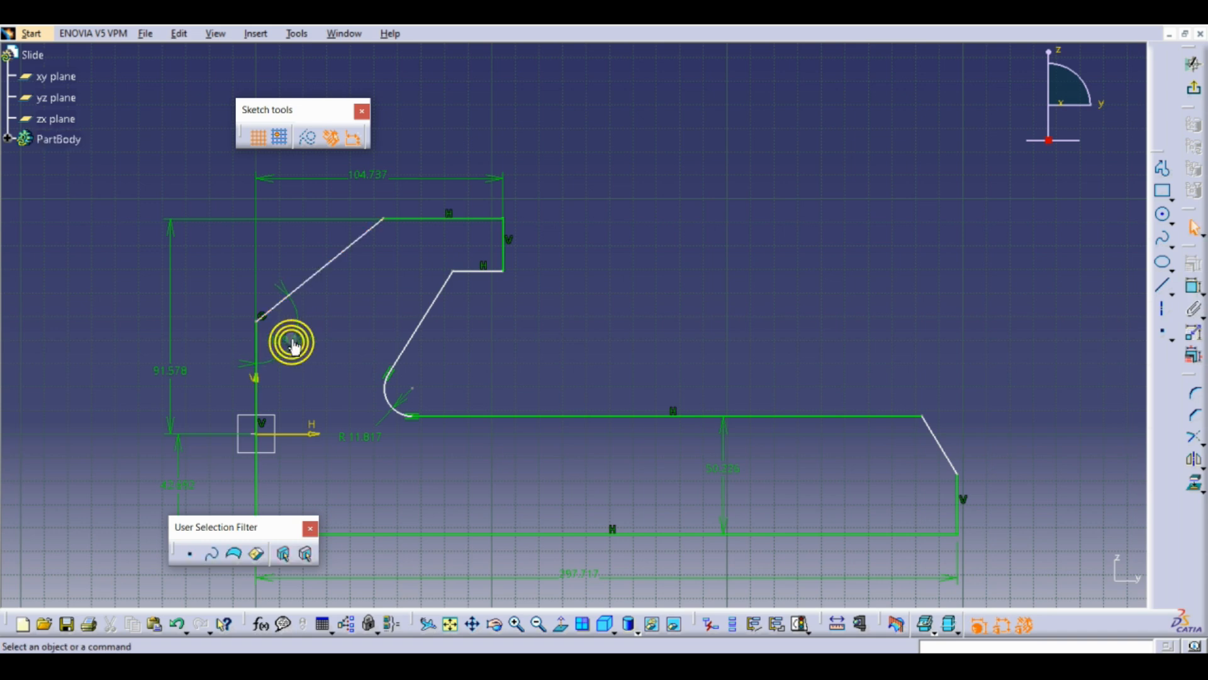
Dimension the vertical distance between the jaw's top edge and its short horizontal underside edge.
click(1194, 287)
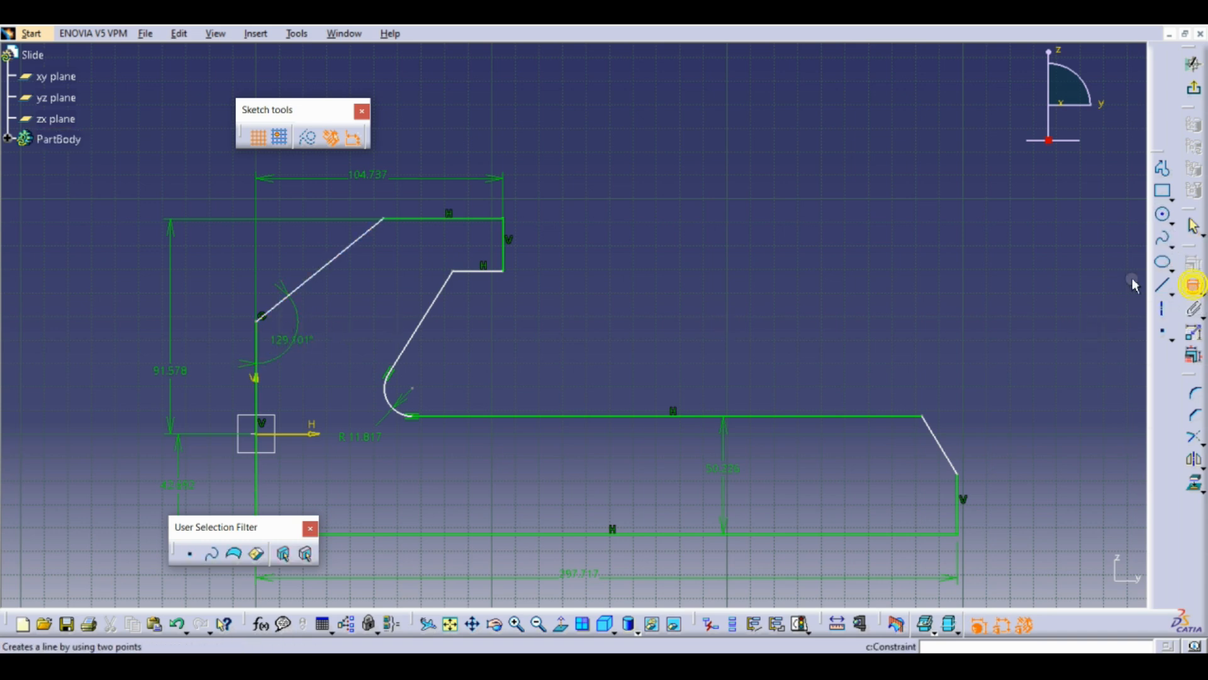
click(493, 270)
click(501, 219)
click(584, 255)
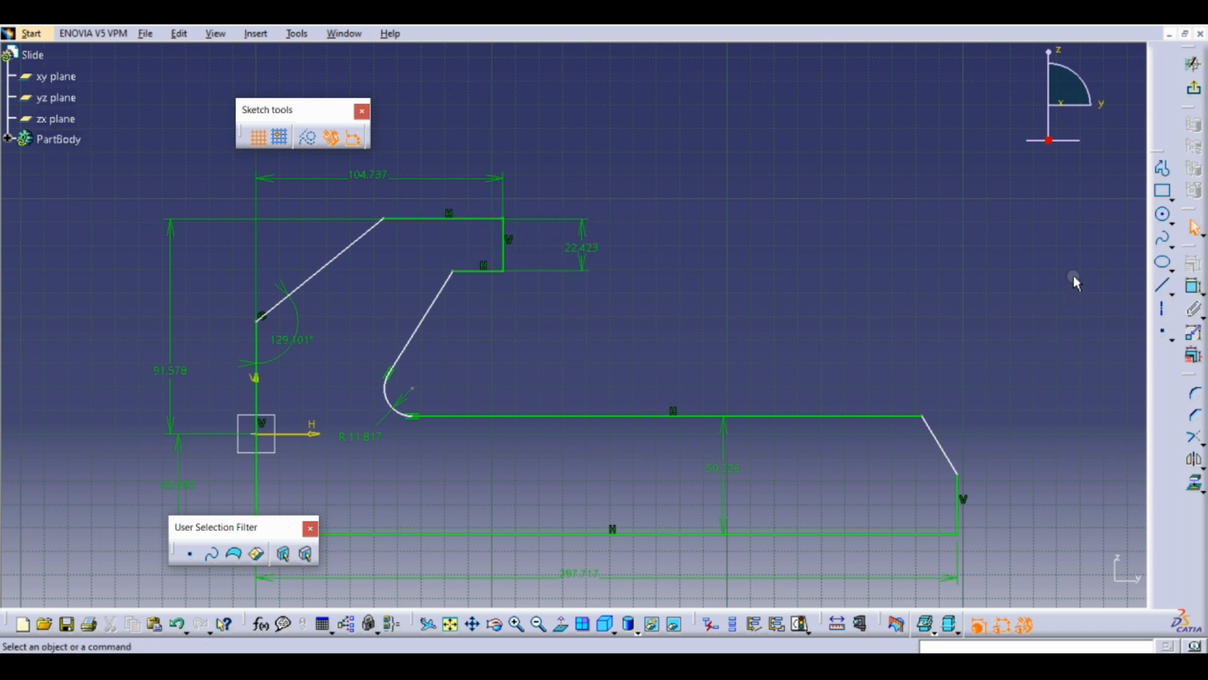
Add an angle dimension between the jaw's short underside edge and the slanted inner edge leading to the arc.
click(1194, 287)
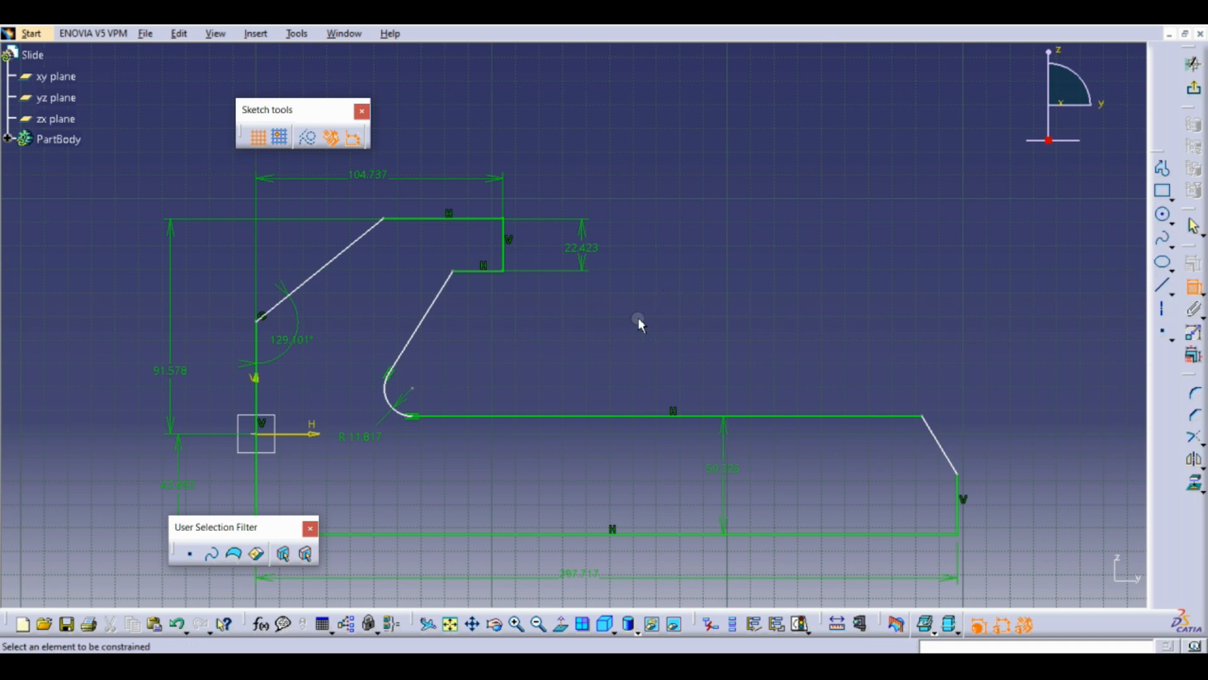
click(480, 271)
click(441, 290)
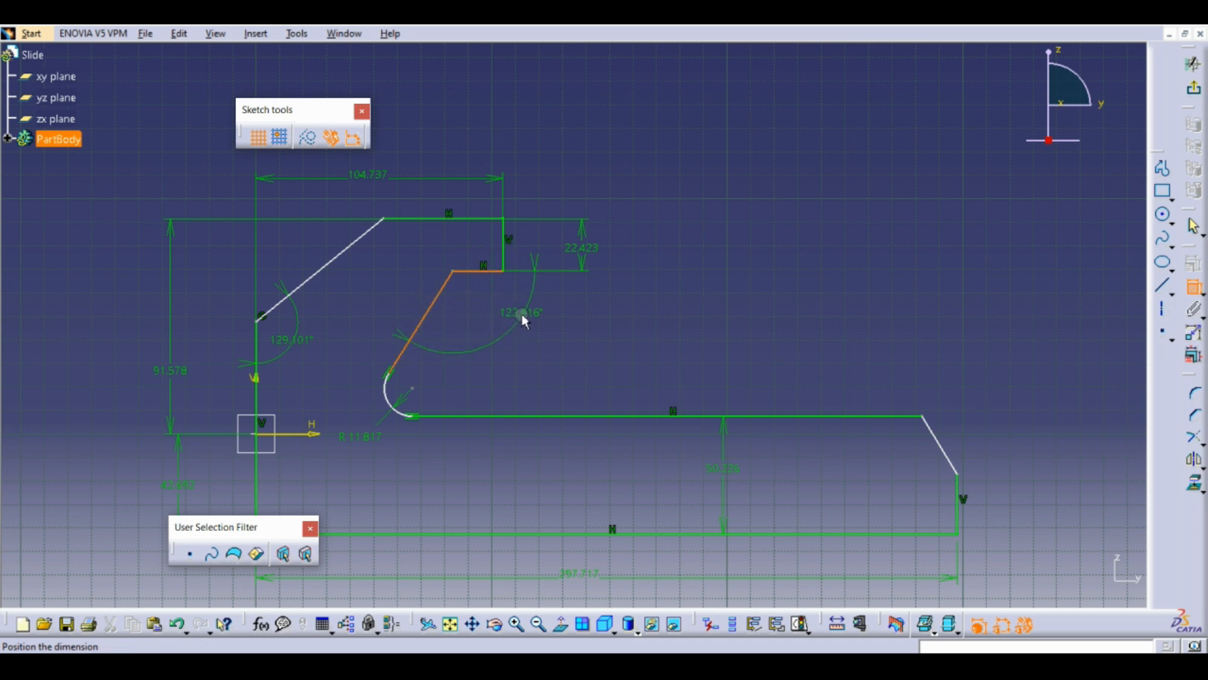
click(522, 316)
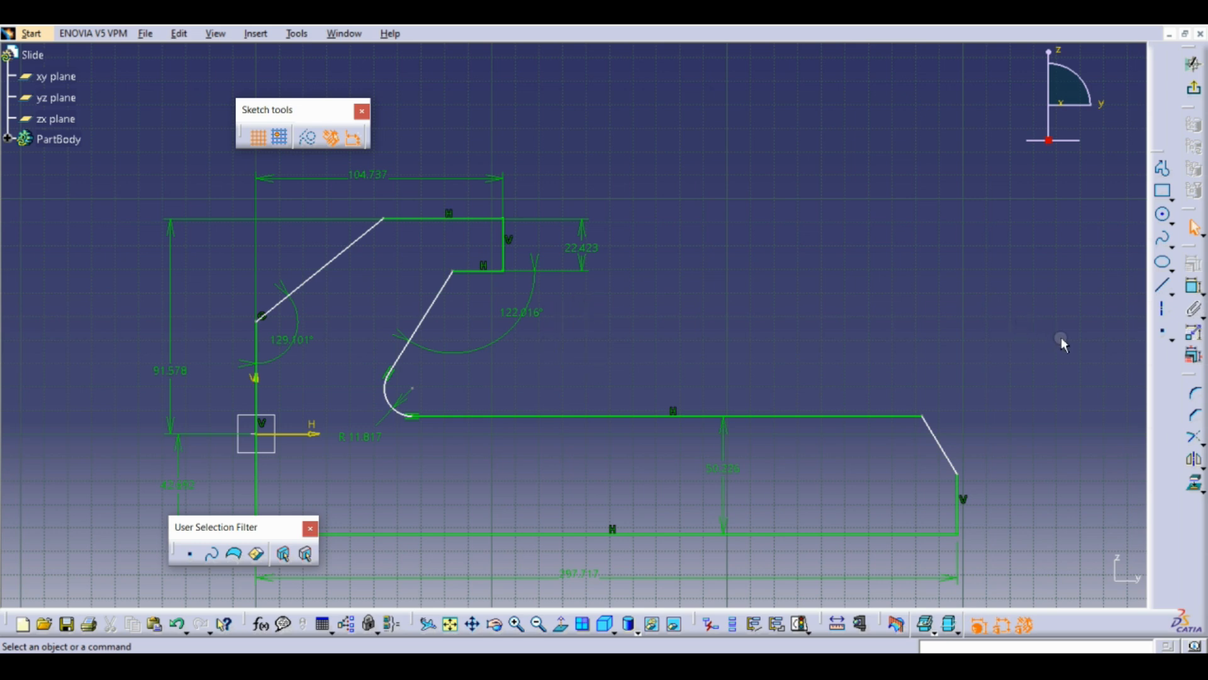
Add an angle dimension between the base's short vertical end edge and the sloped edge above it.
click(1195, 289)
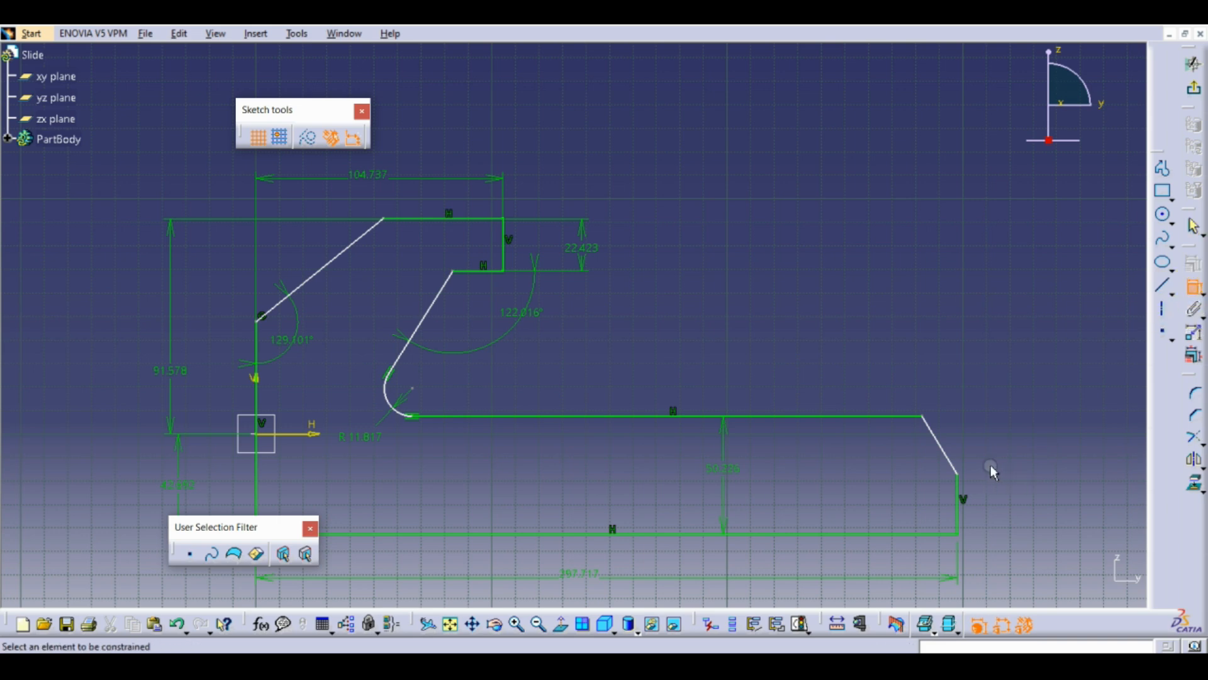
click(959, 486)
click(945, 452)
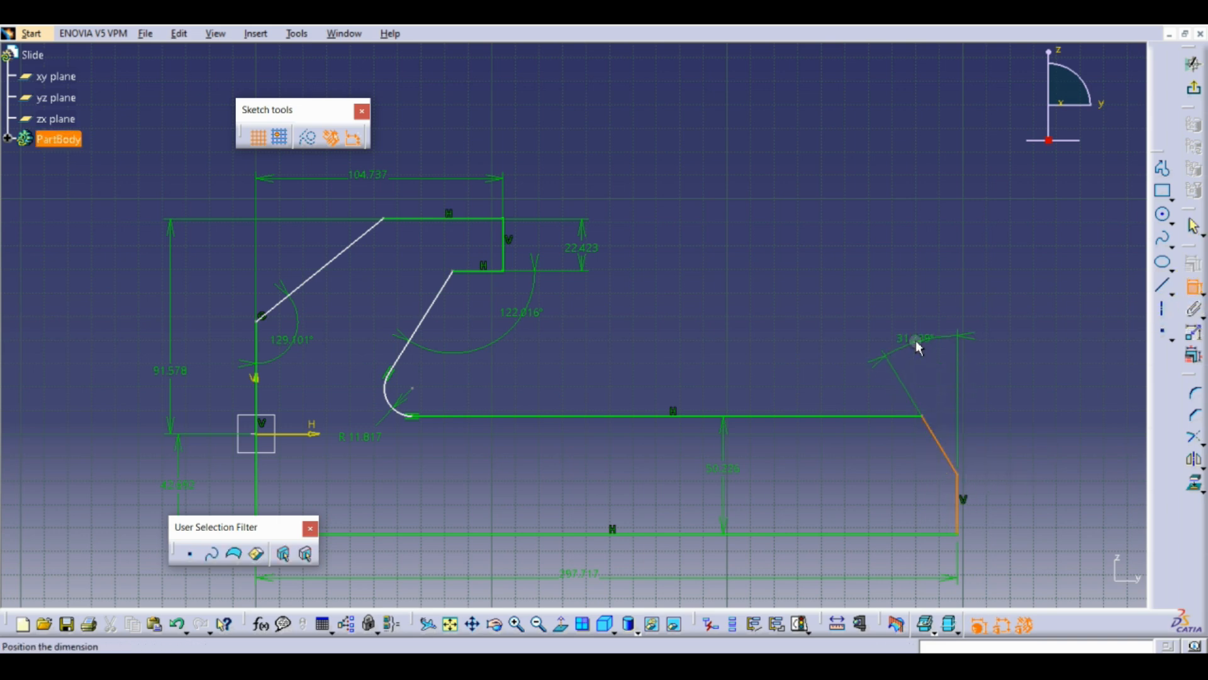
click(915, 326)
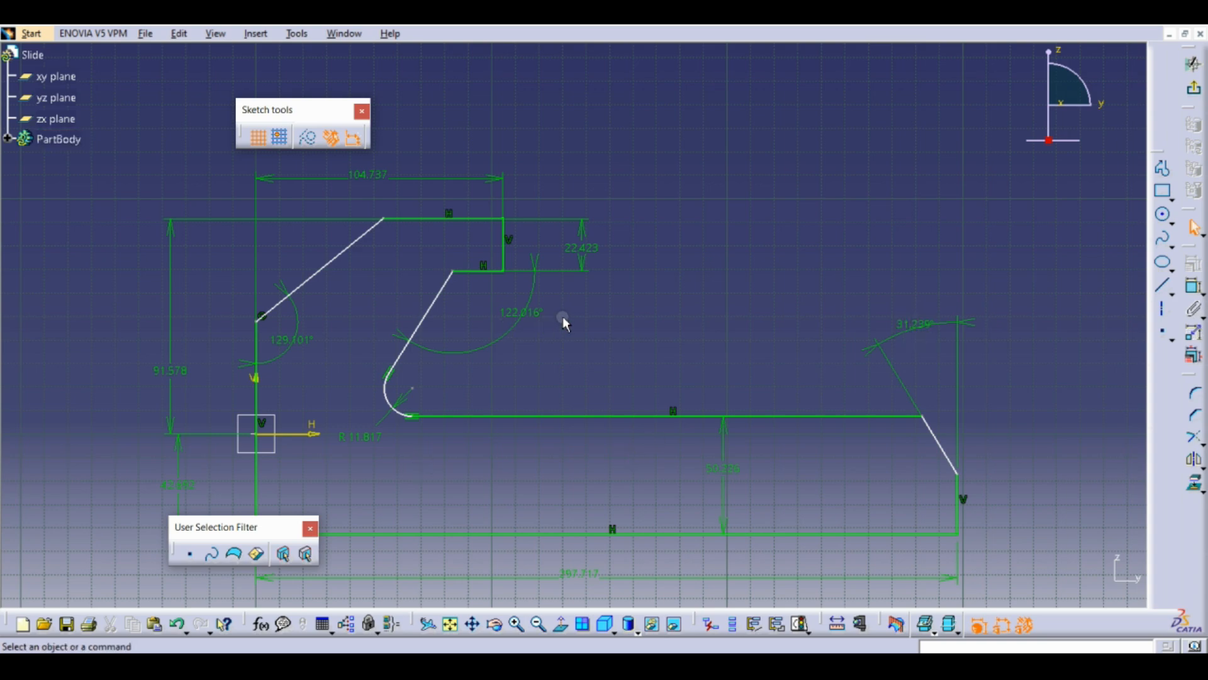
Set the jaw's overall width to 110 mm and the height of its short vertical end to 36 mm.
middle_drag(565, 320, 654, 319)
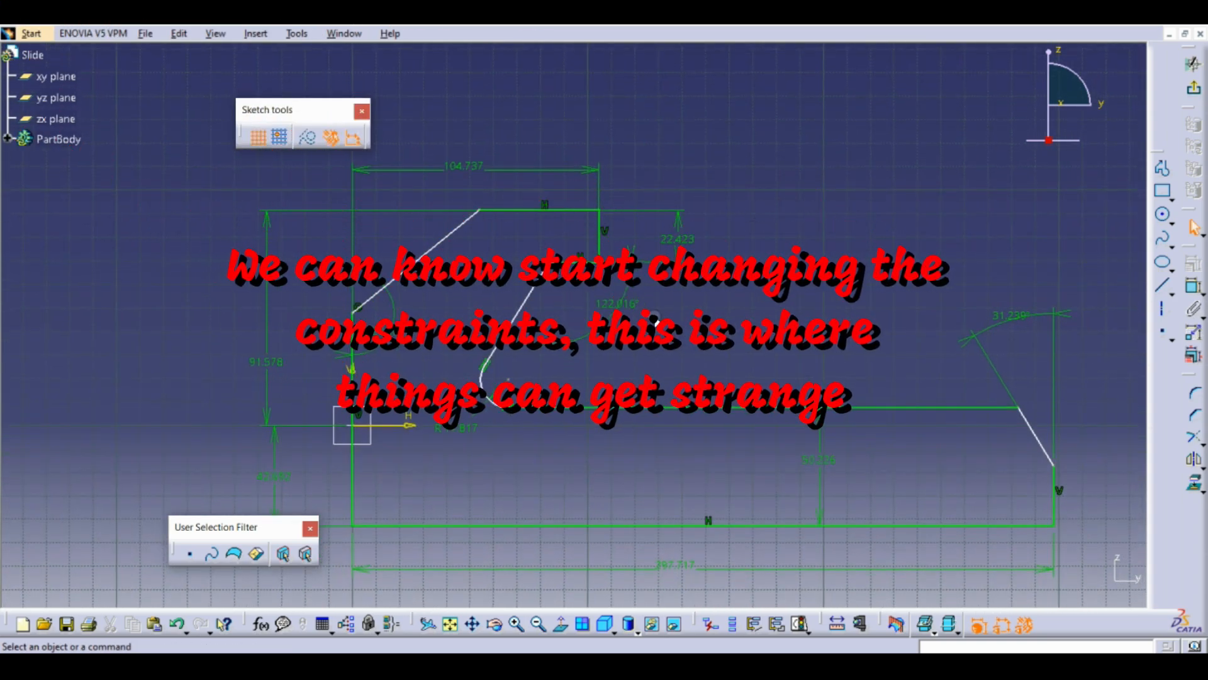
double_click(463, 165)
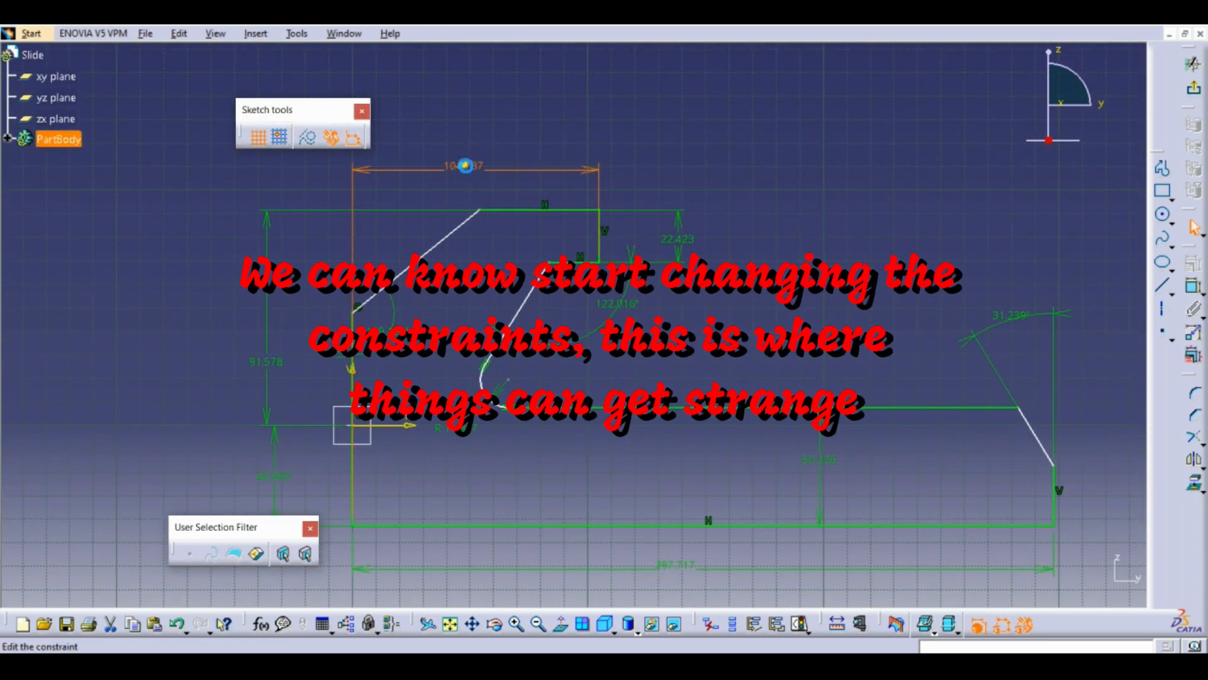
text(110)
key(Return)
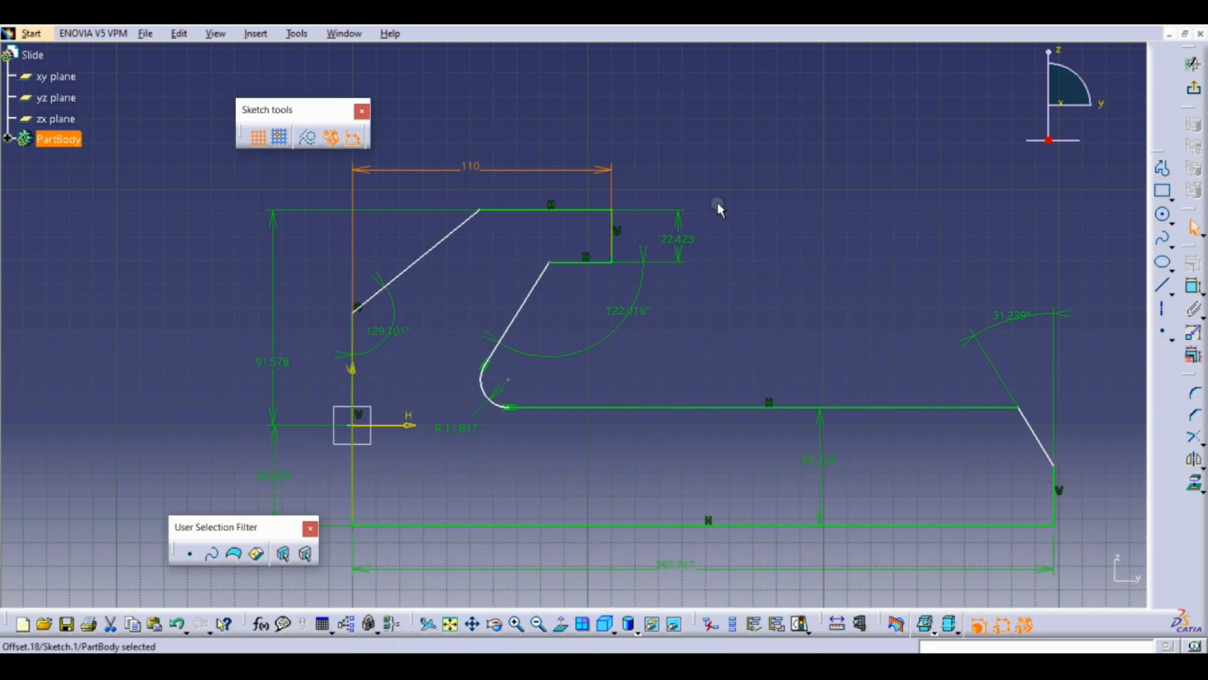
double_click(686, 238)
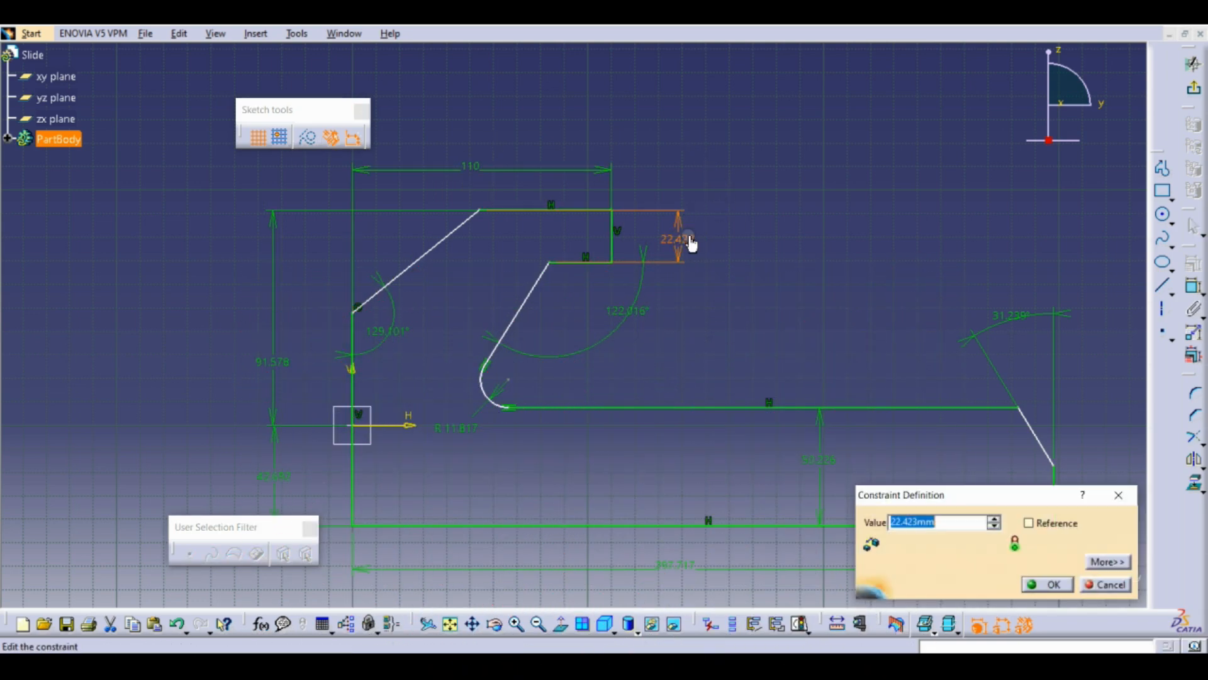
text(36)
key(Return)
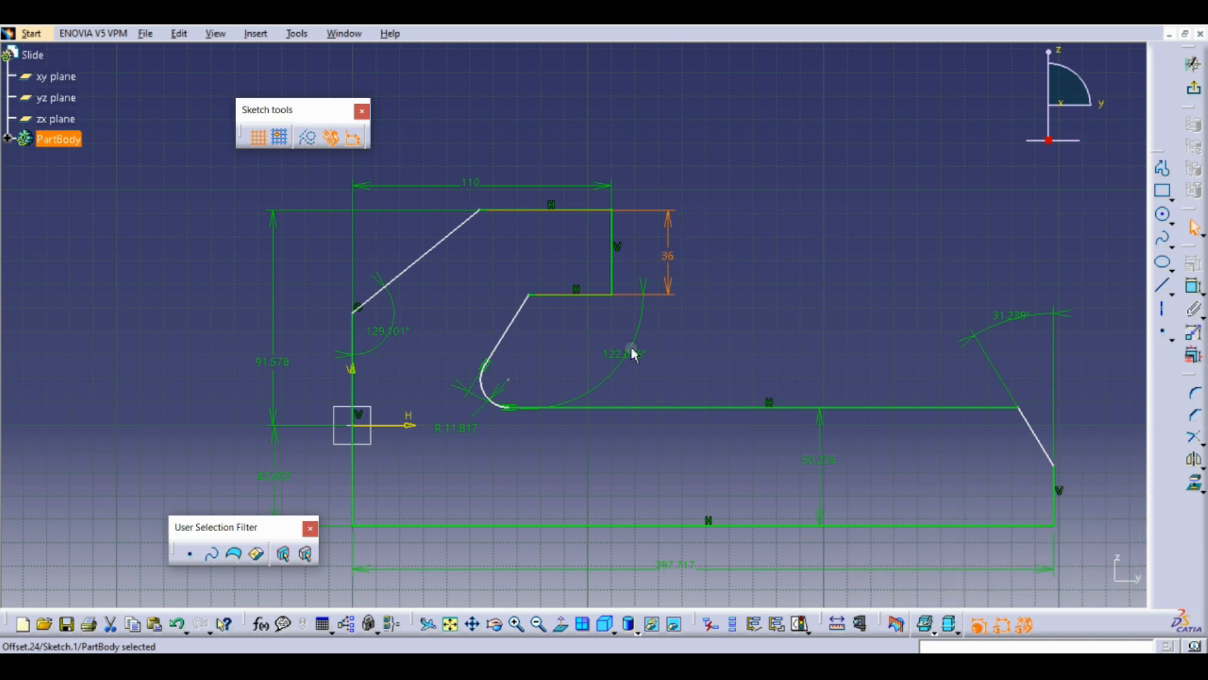
Set the jaw's inner slant angle to 123° and the radius of the joining arc to 20 mm.
double_click(636, 356)
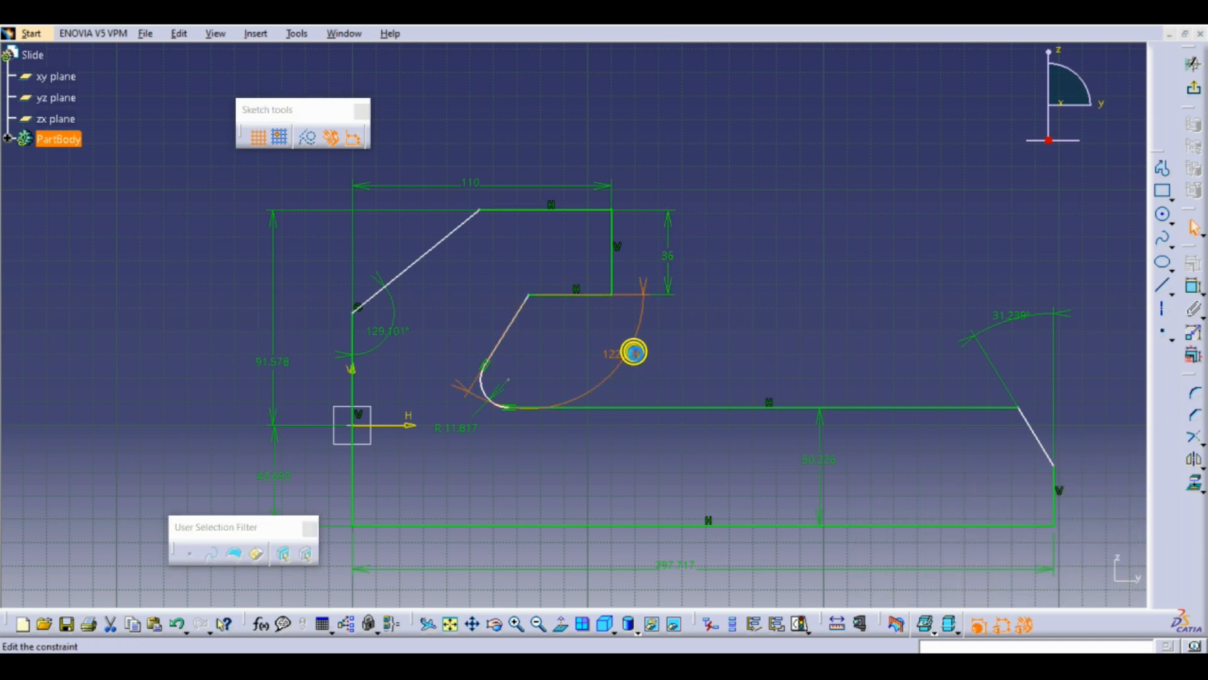
text(123)
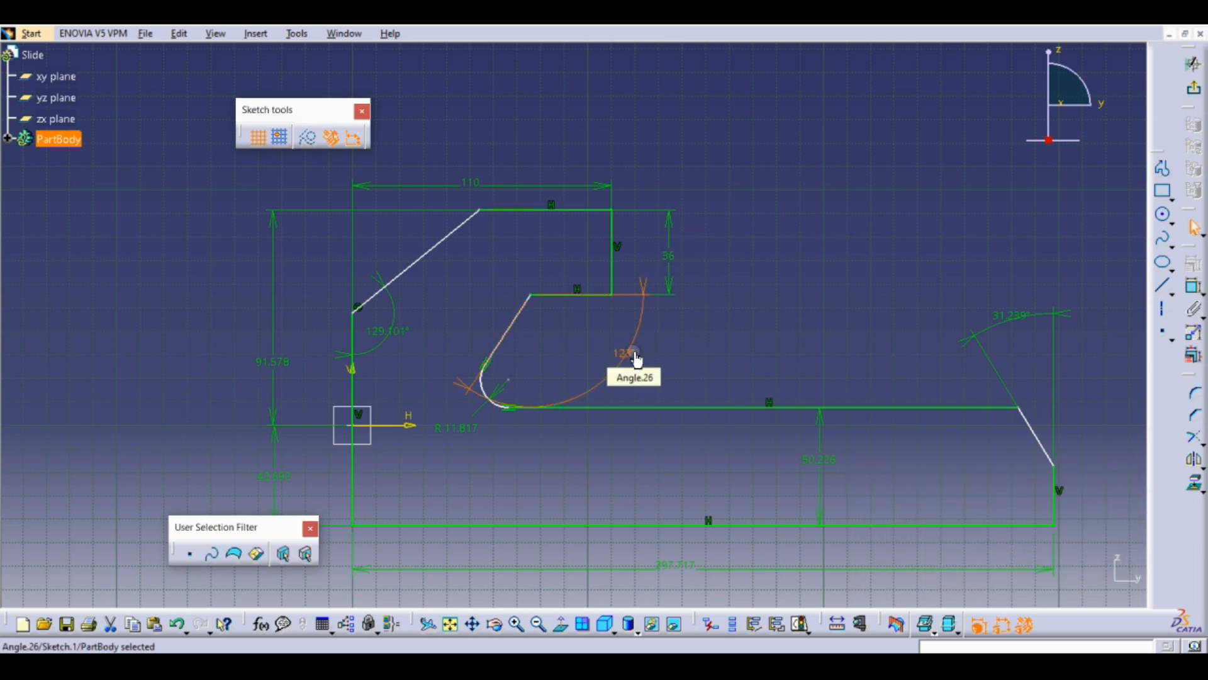
double_click(451, 423)
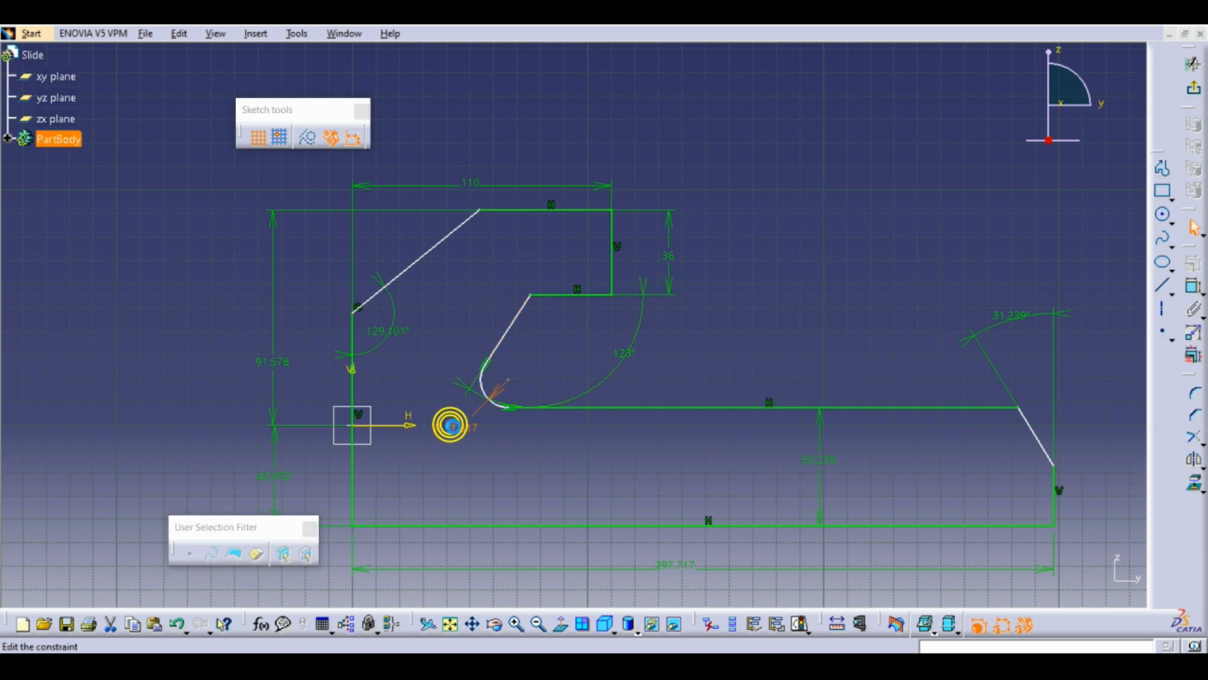
text(20)
key(Return)
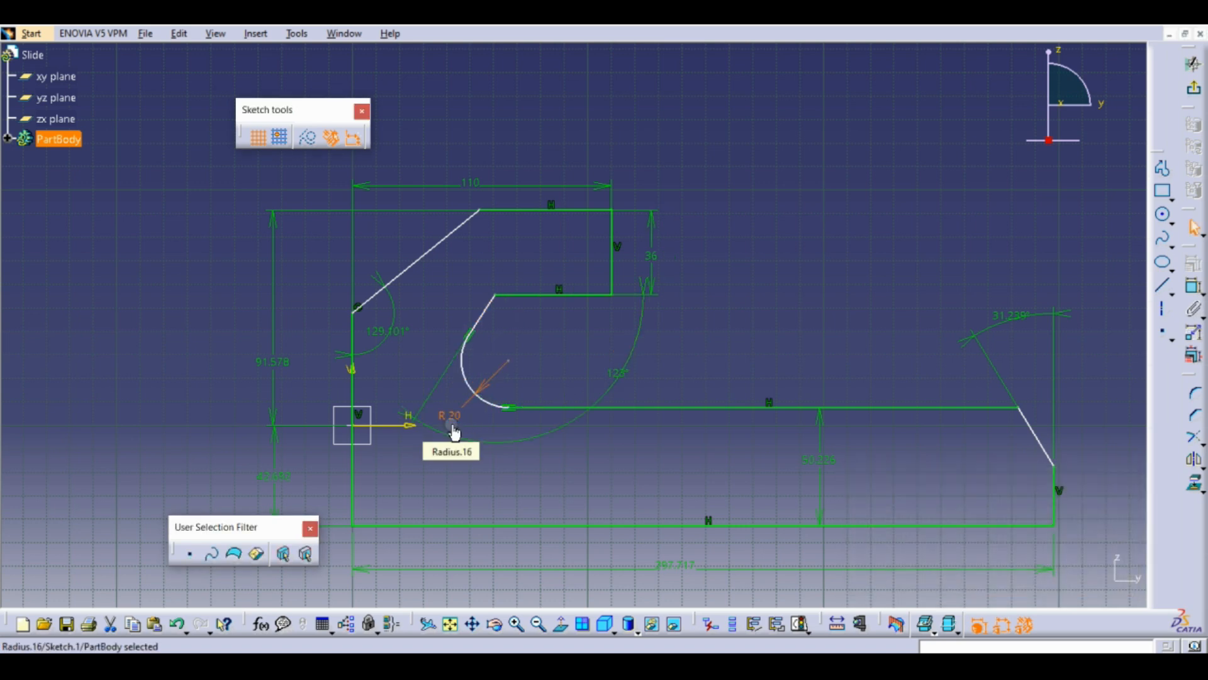
Set the base's height between its bottom edge and the long horizontal edge to 79 mm.
double_click(825, 458)
text(79)
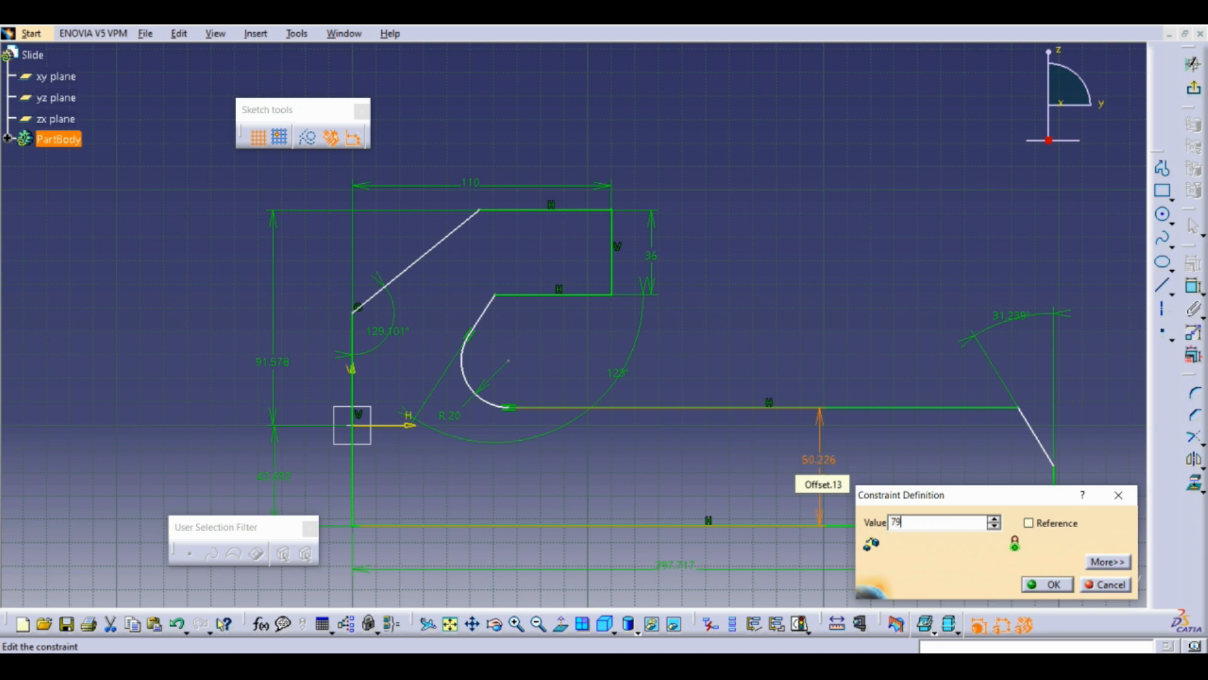
key(Return)
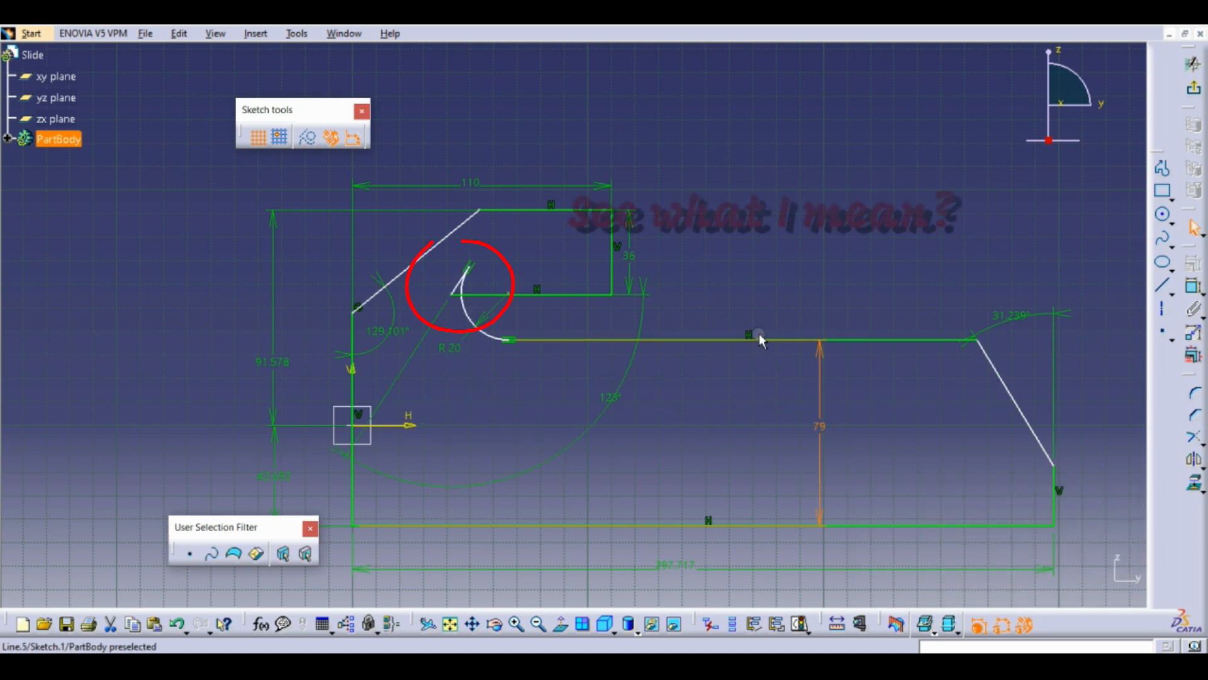
Set the jaw top's height above the horizontal axis to 162 mm and the bottom edge's distance below it to 39 mm.
double_click(278, 361)
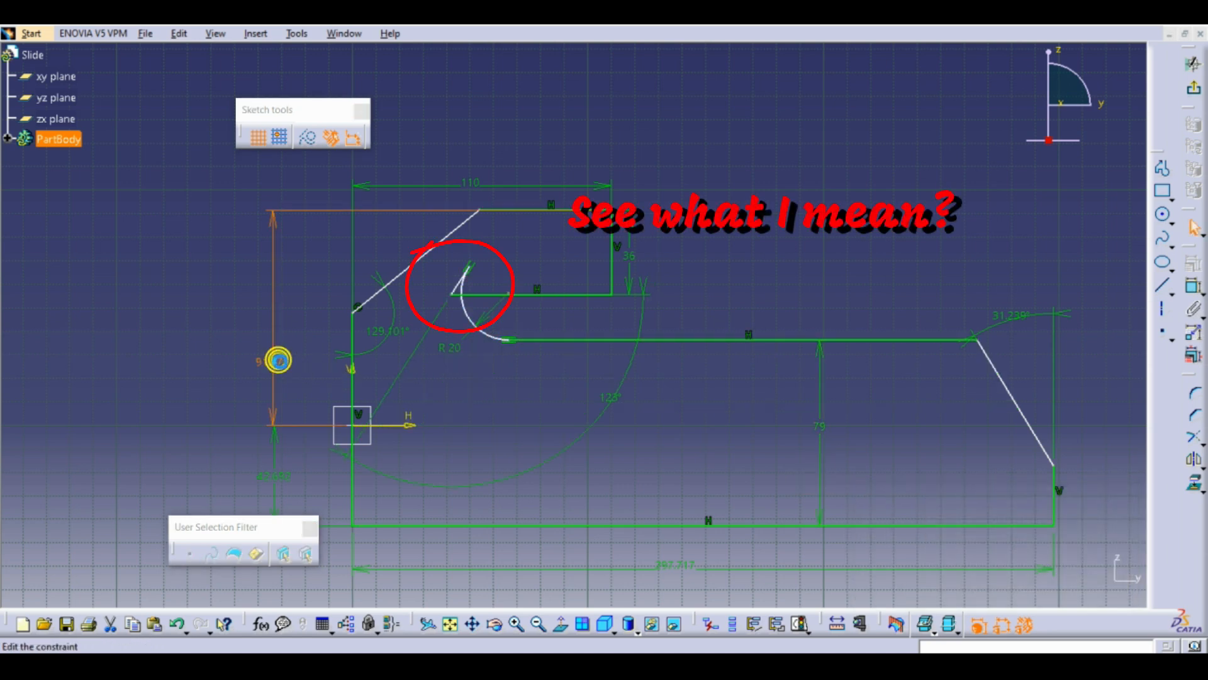
text(1)
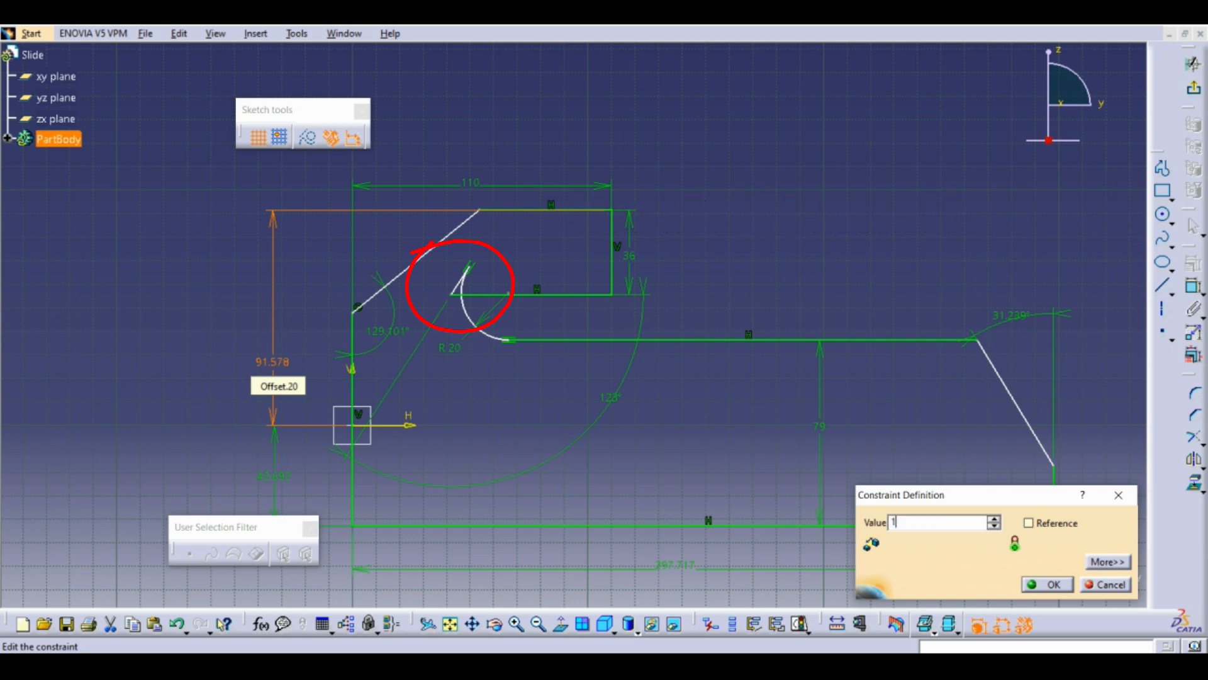
text(62)
key(Return)
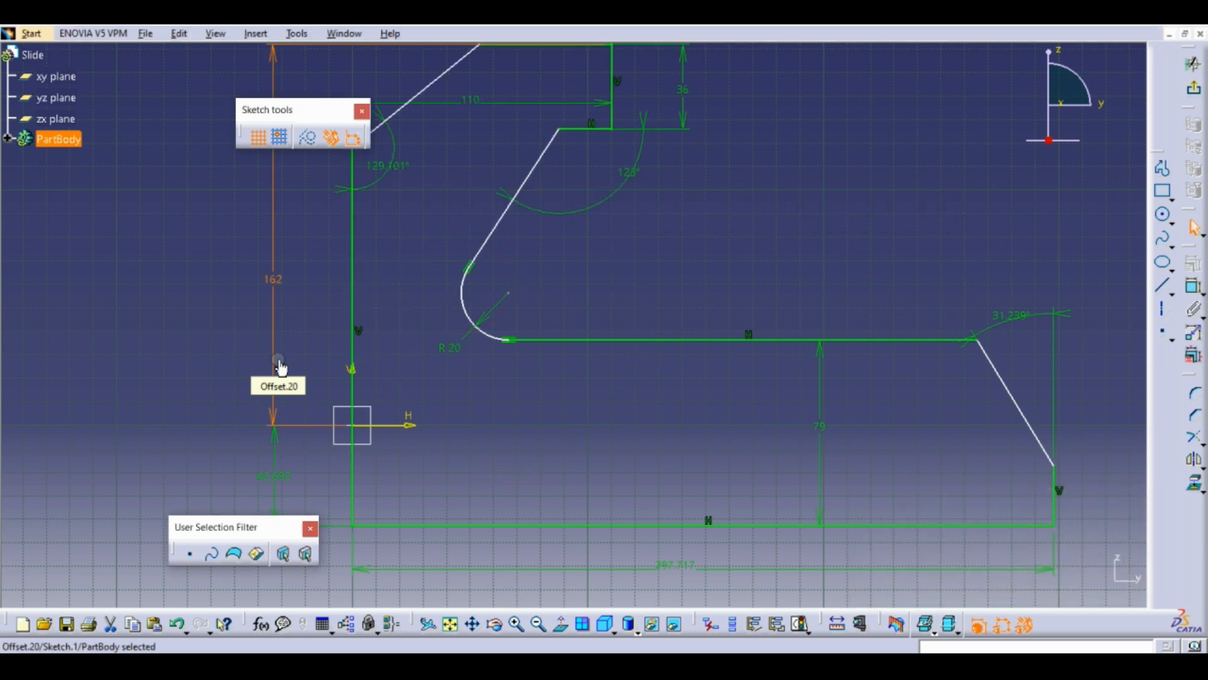
double_click(263, 474)
text(39)
key(Return)
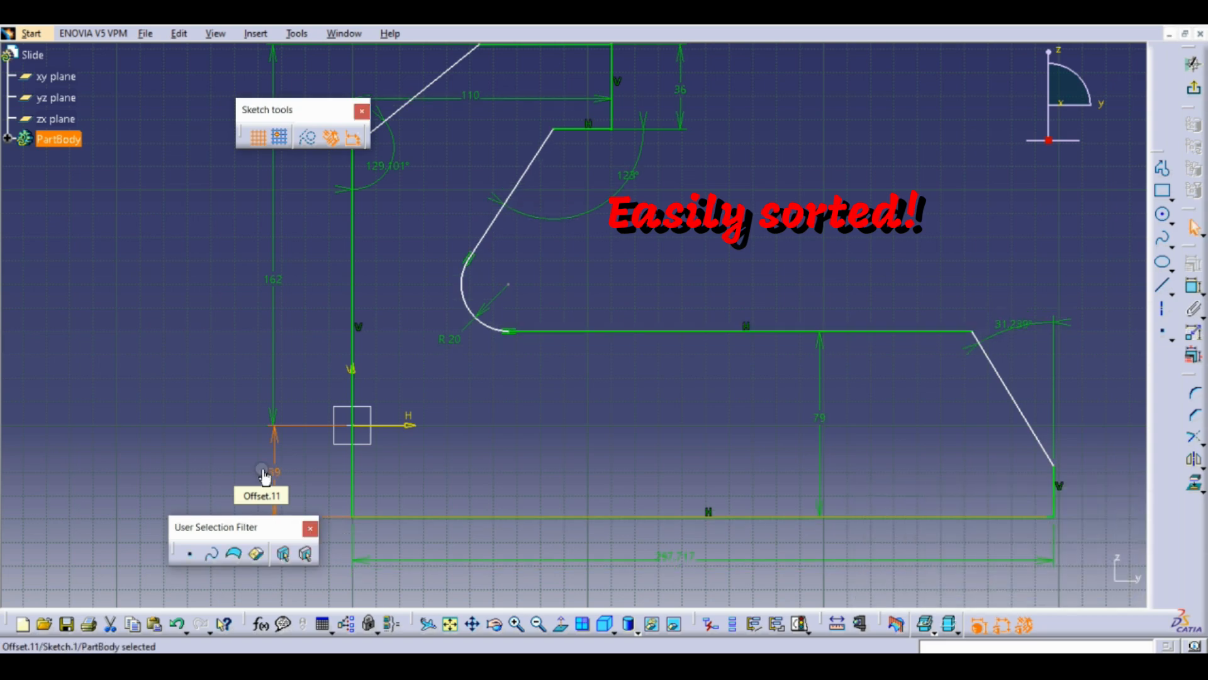
Dimension the base's short vertical end edge below the slope and set its length to 35 mm.
mouse_move(750, 442)
middle_down()
mouse_move(660, 491)
mouse_move(603, 464)
mouse_move(524, 453)
middle_up()
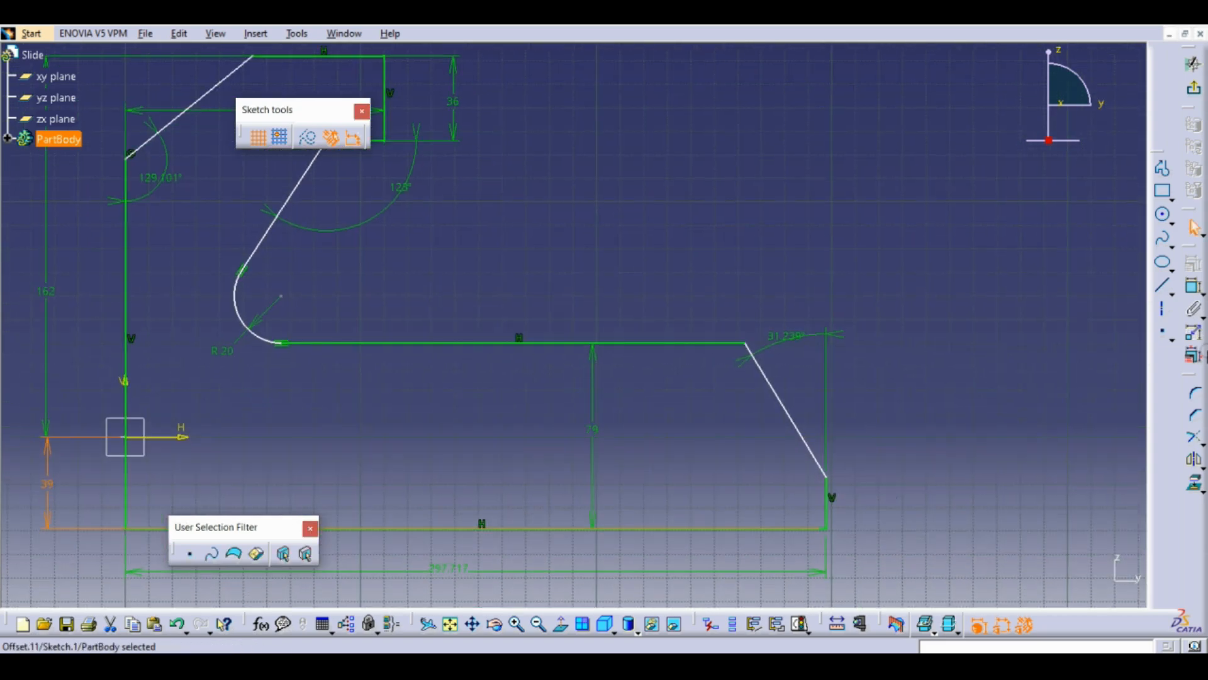
click(1194, 287)
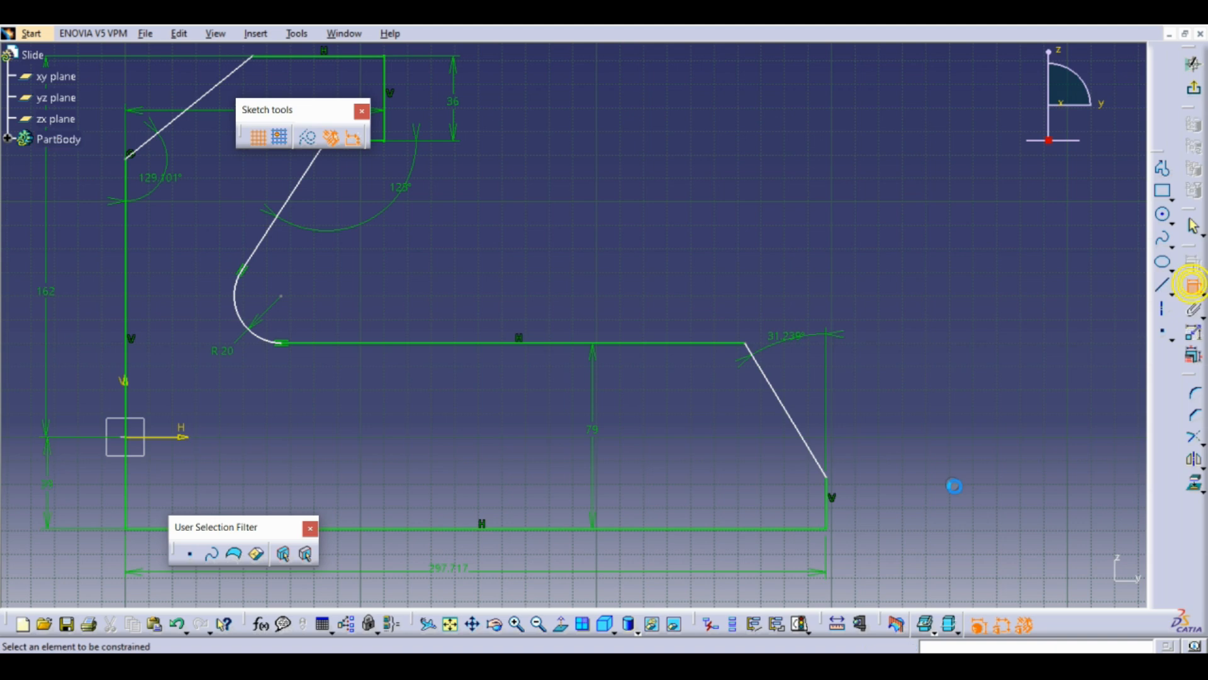
click(829, 509)
click(901, 504)
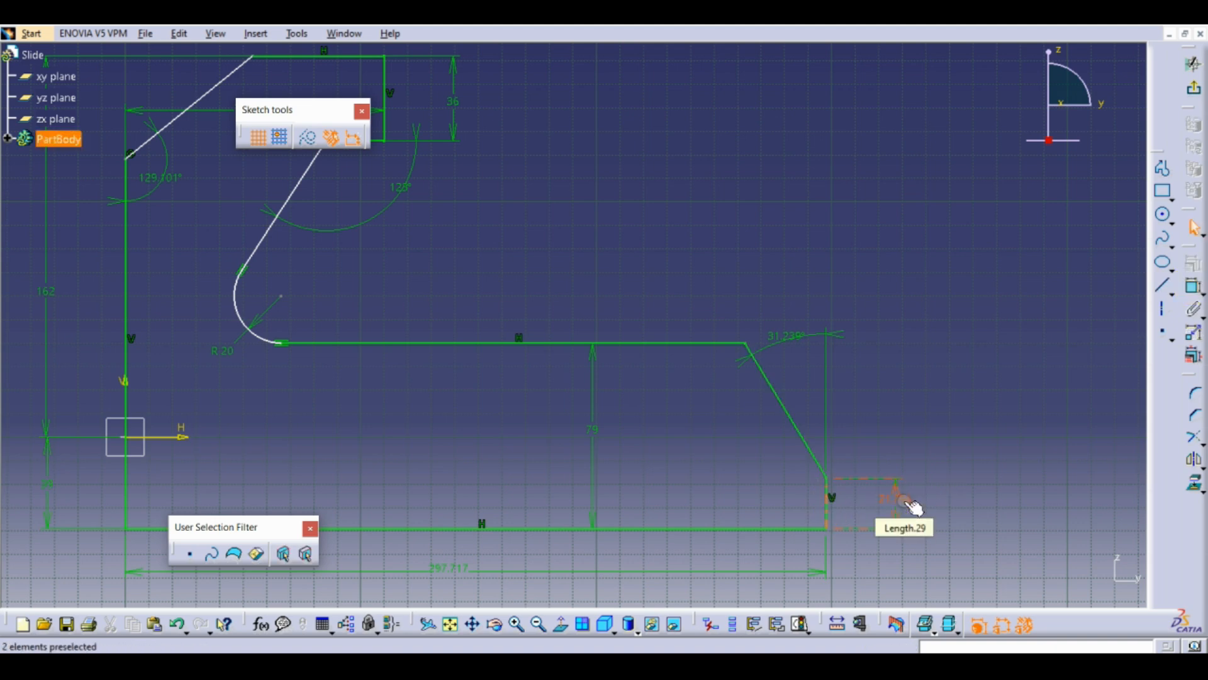
double_click(907, 504)
text(35mm)
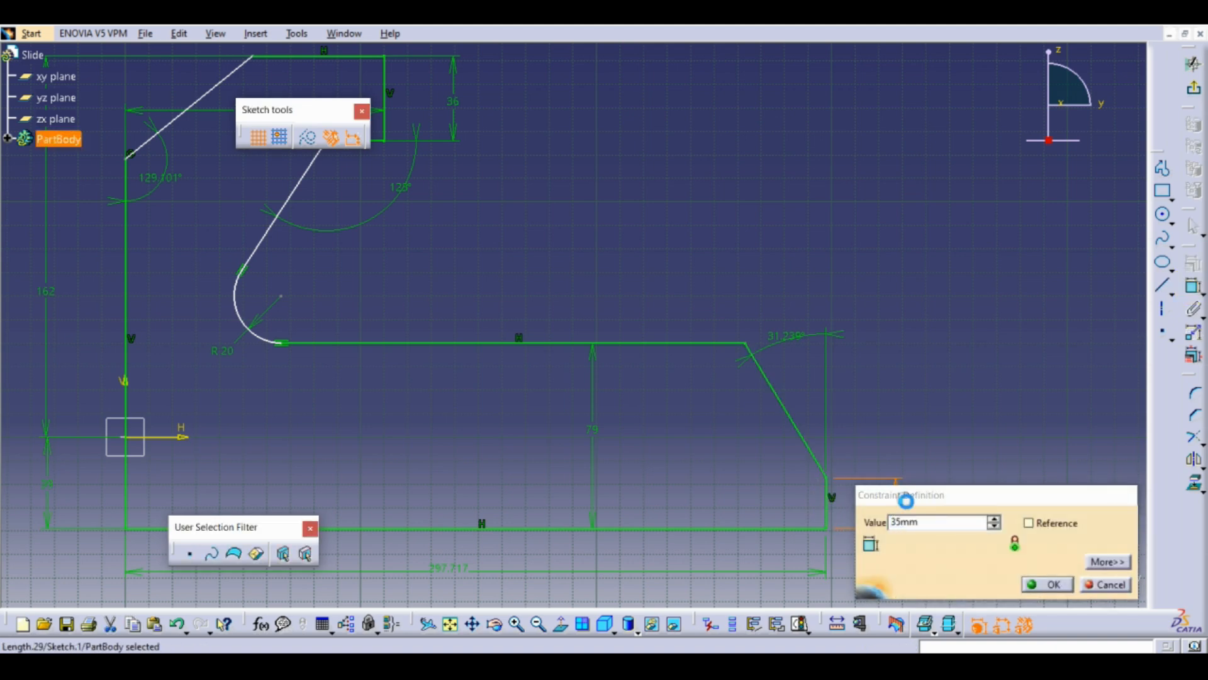
mouse_move(569, 291)
middle_down()
mouse_move(739, 380)
mouse_move(755, 350)
middle_up()
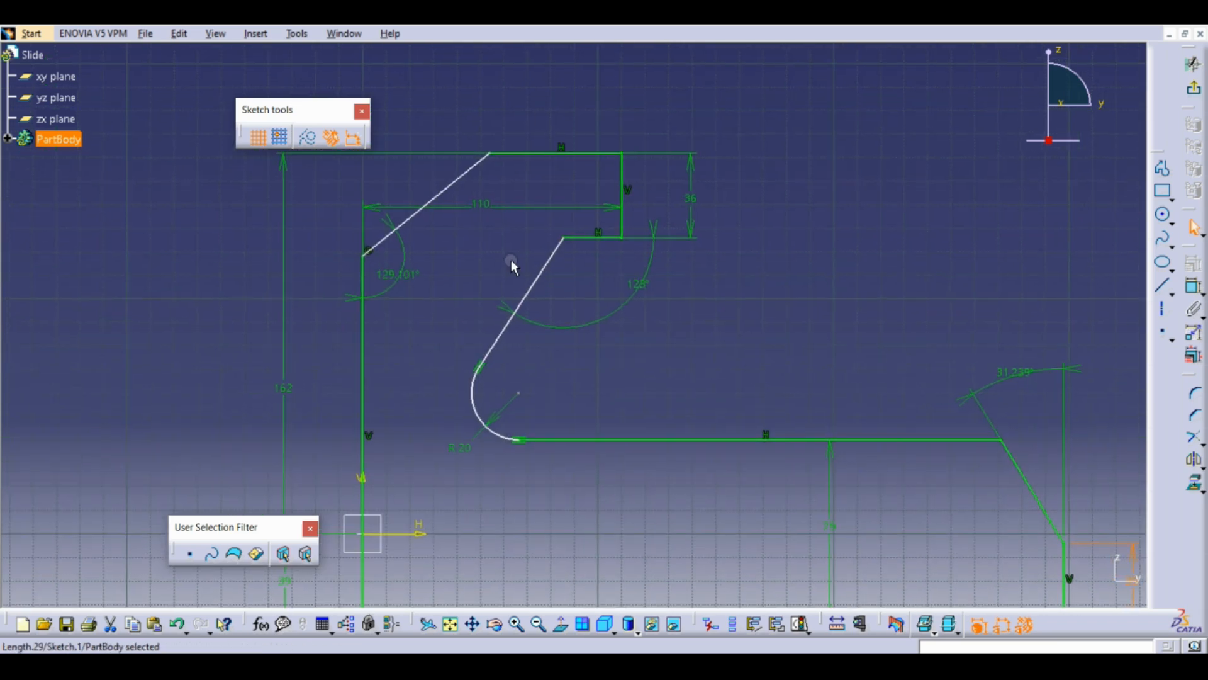
Set the angle between the jaw's upper slanted edge and the vertical back edge to 130°.
double_click(404, 273)
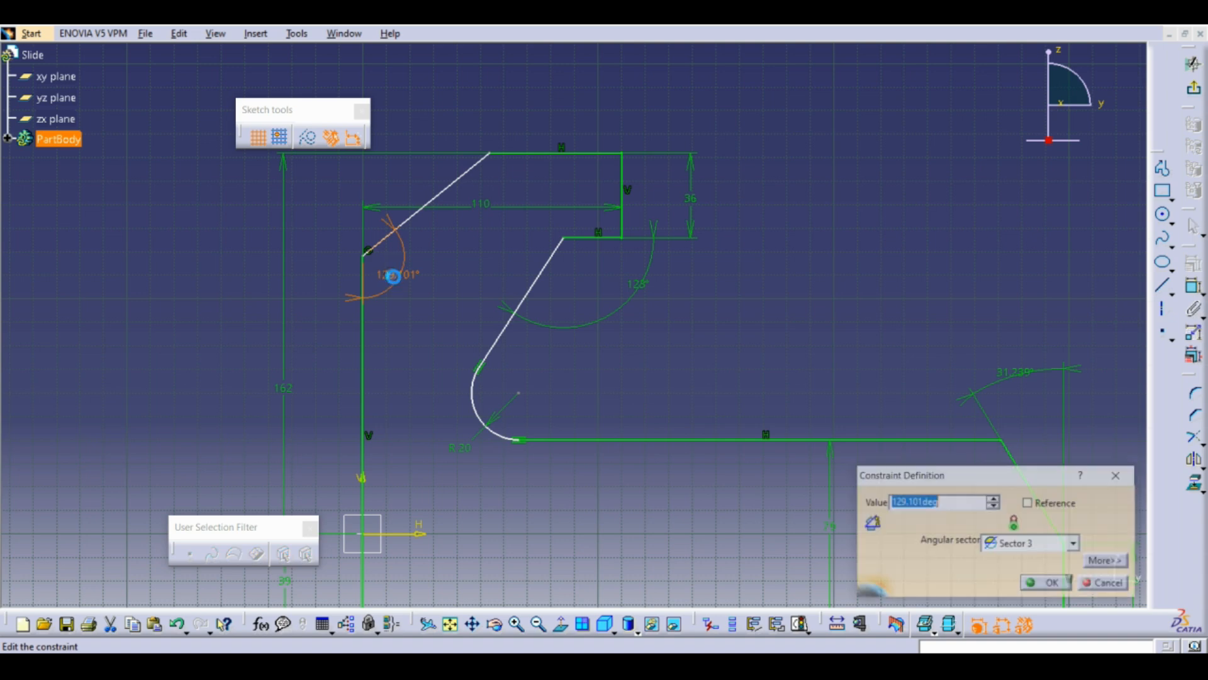
text(130)
key(Return)
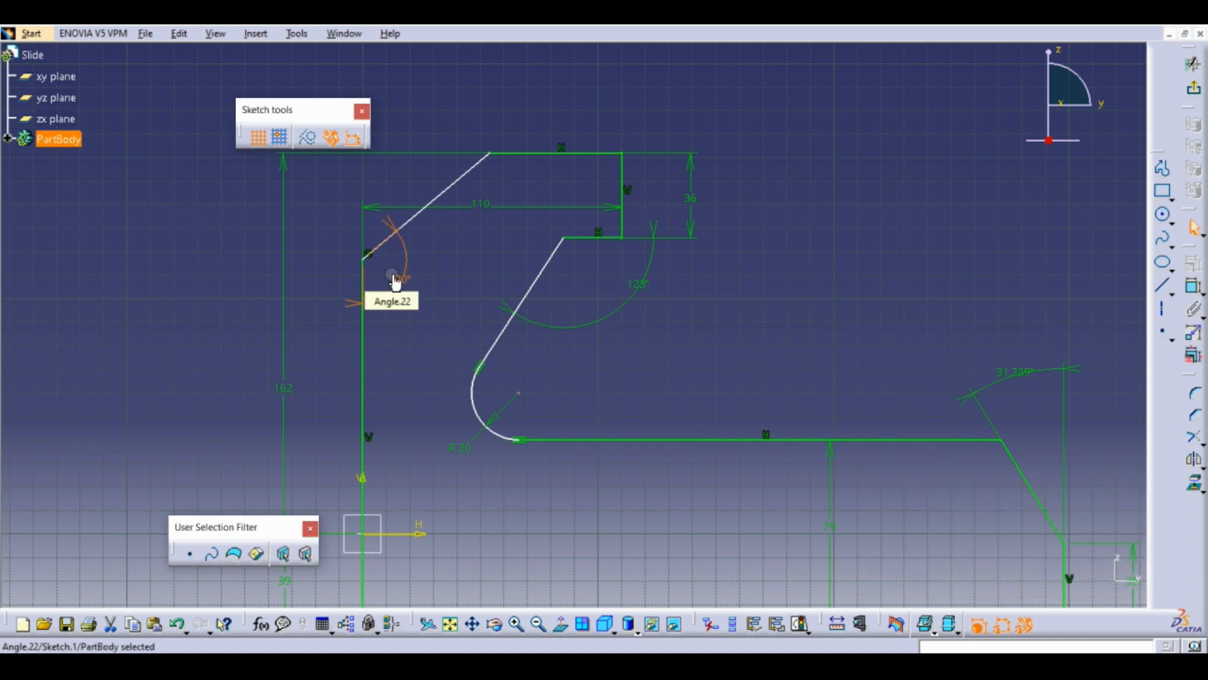
Dimension the height of the vertical back edge's upper end above the horizontal axis and set it to 95 mm.
middle_drag(440, 329, 569, 261)
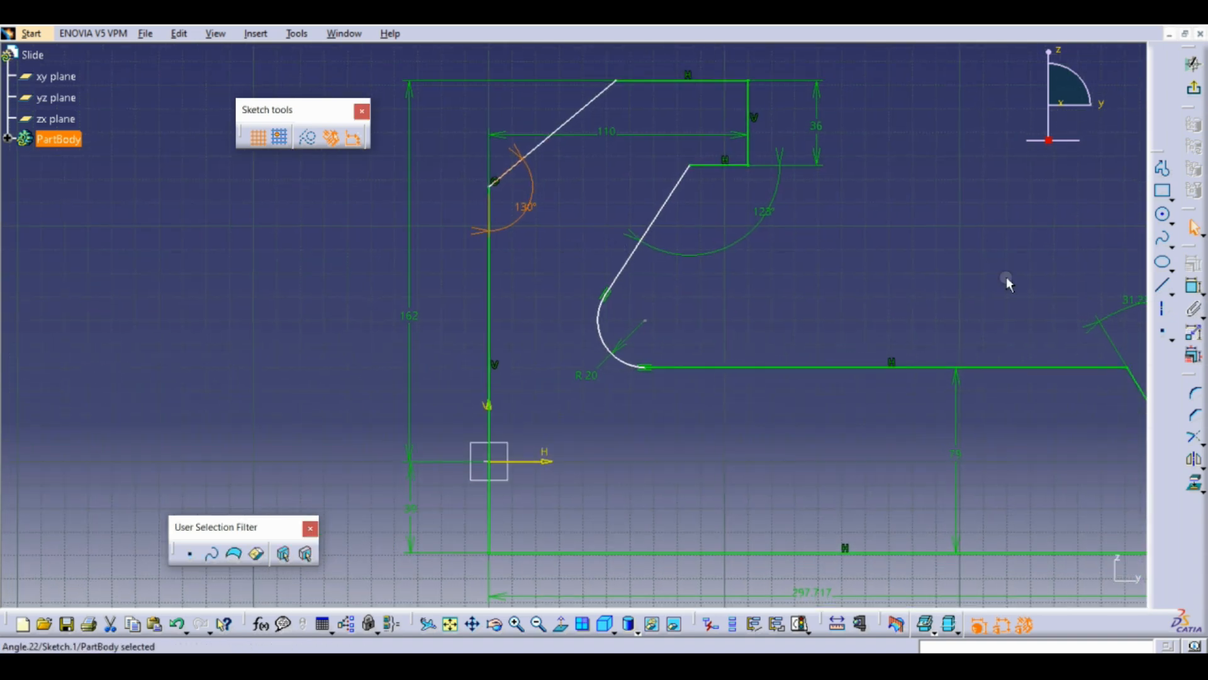
click(1195, 291)
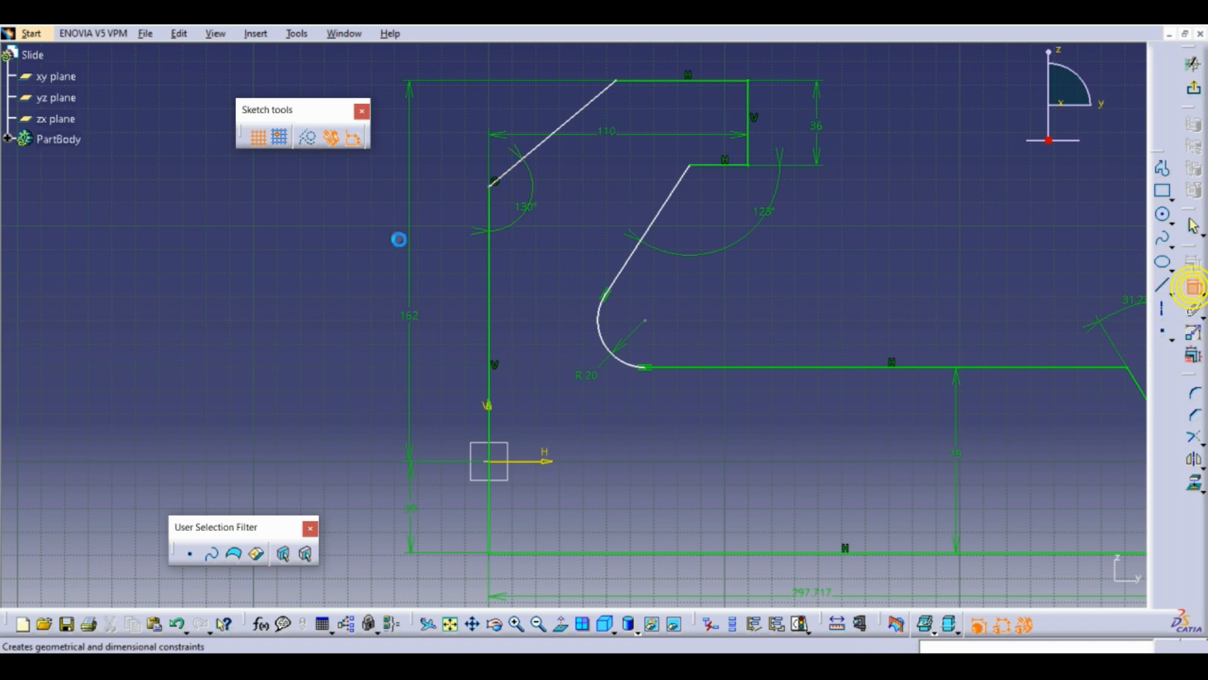
click(494, 186)
click(529, 463)
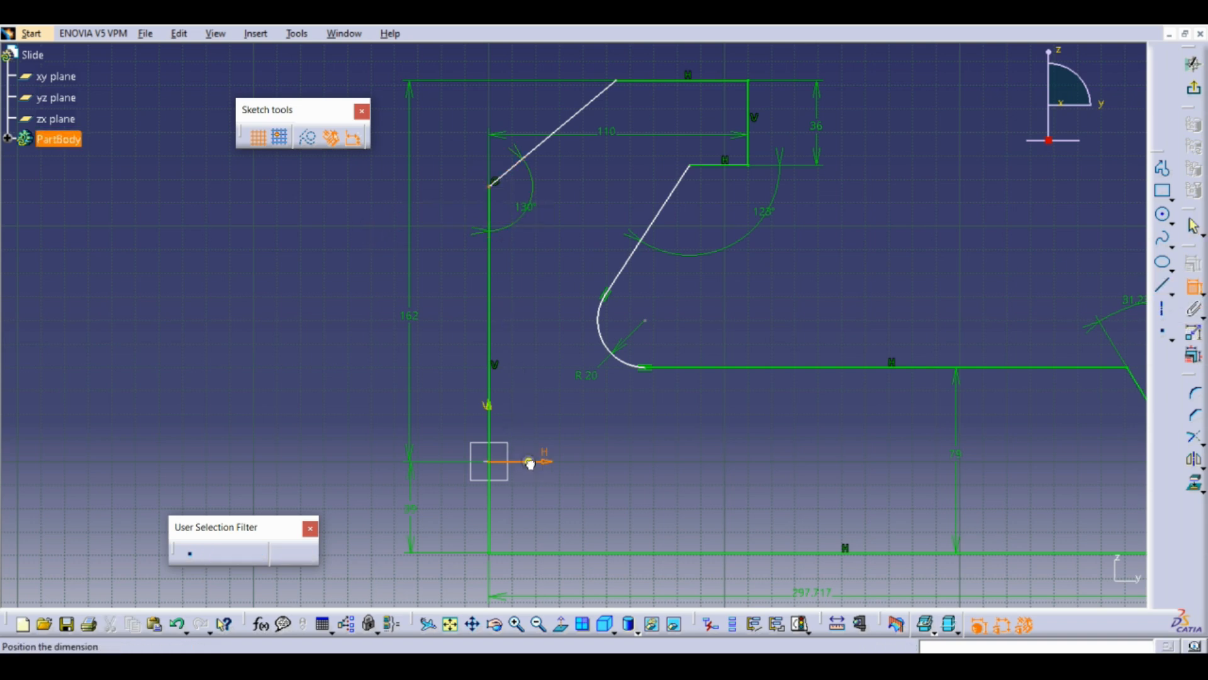
click(457, 328)
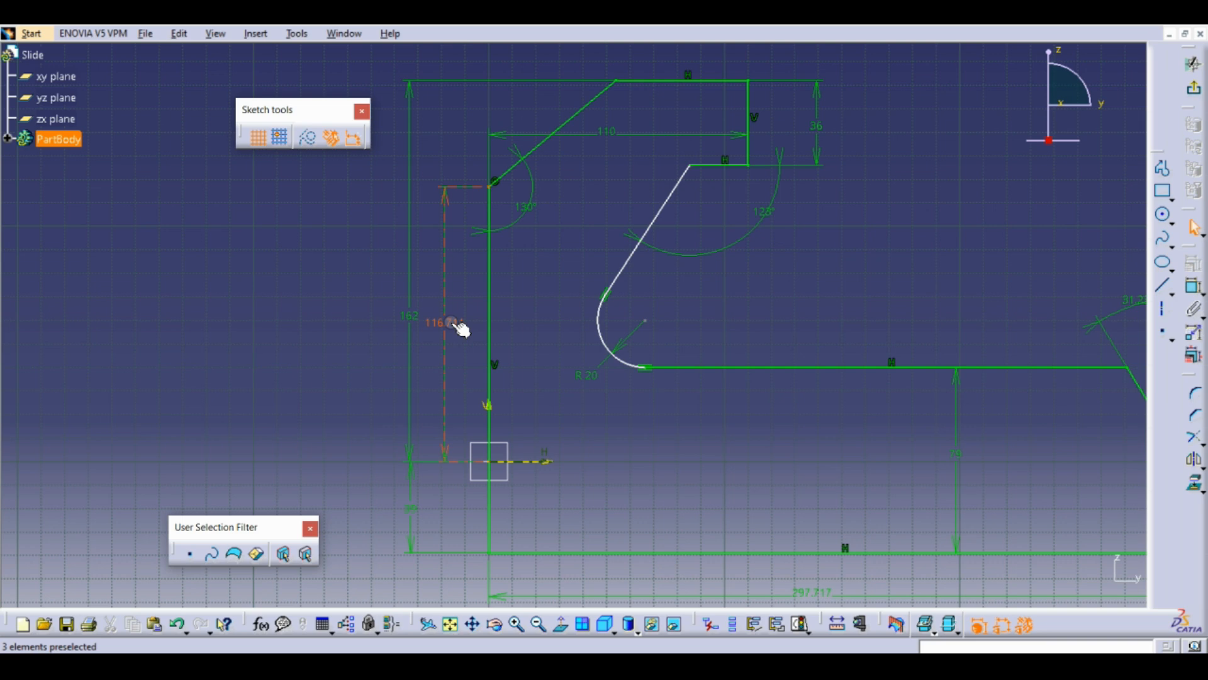
double_click(451, 322)
text(65)
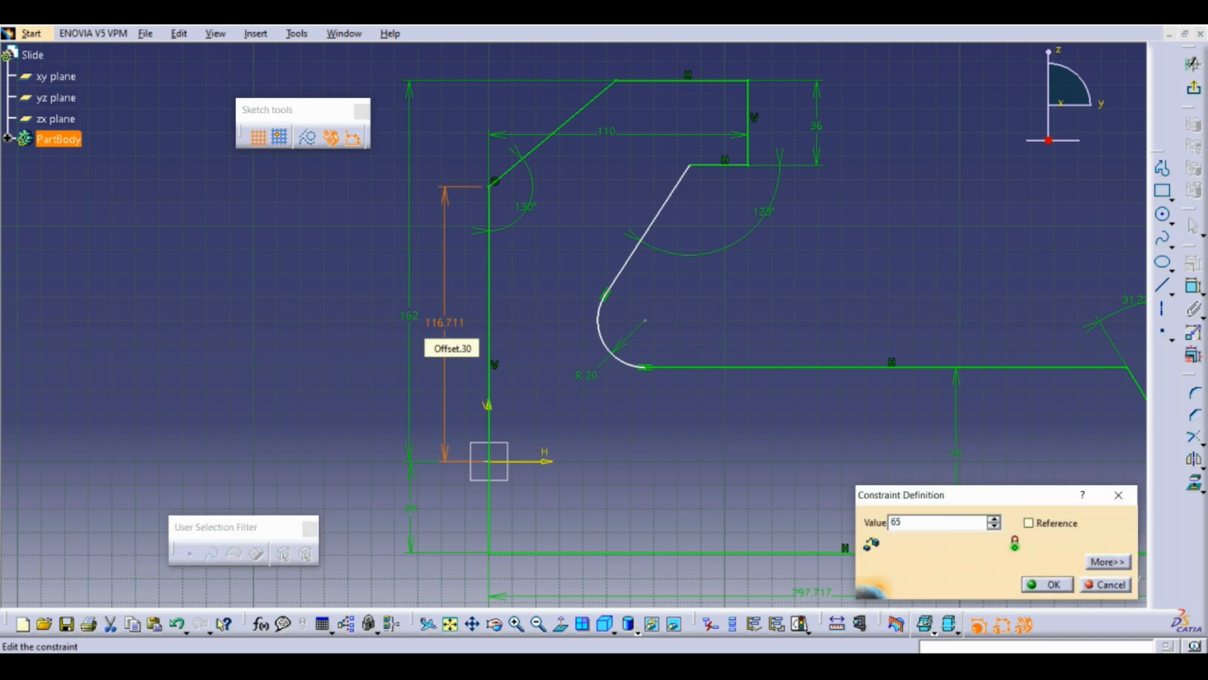
text(0)
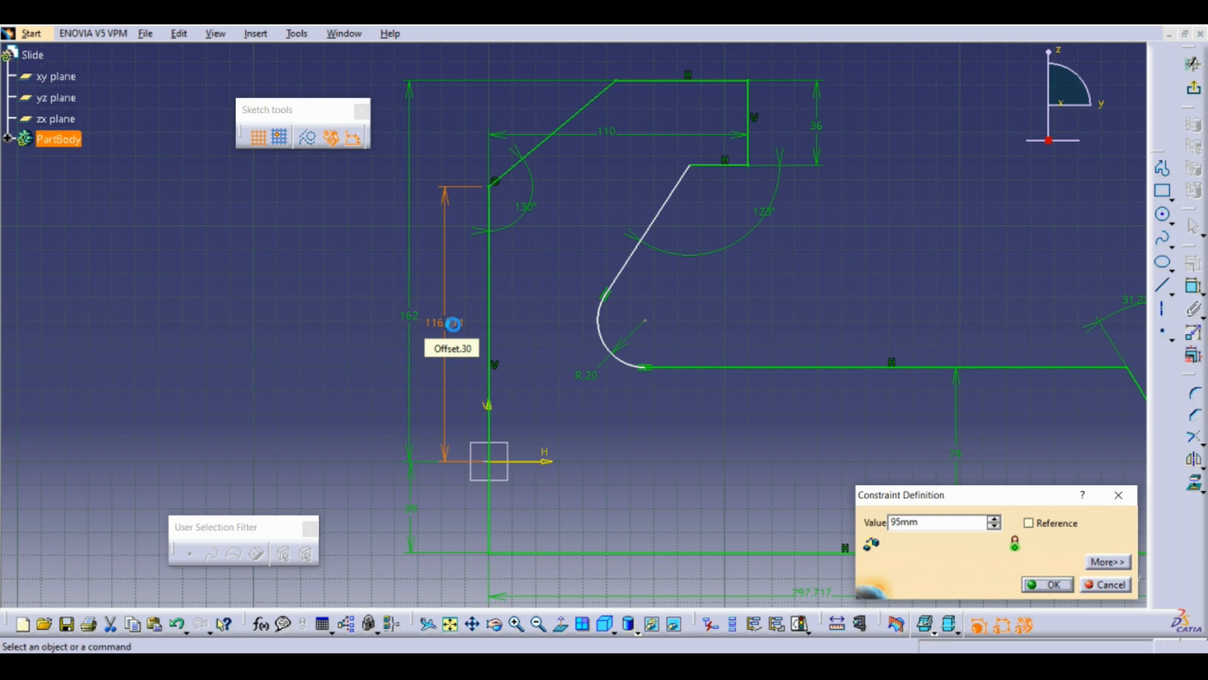
key(Return)
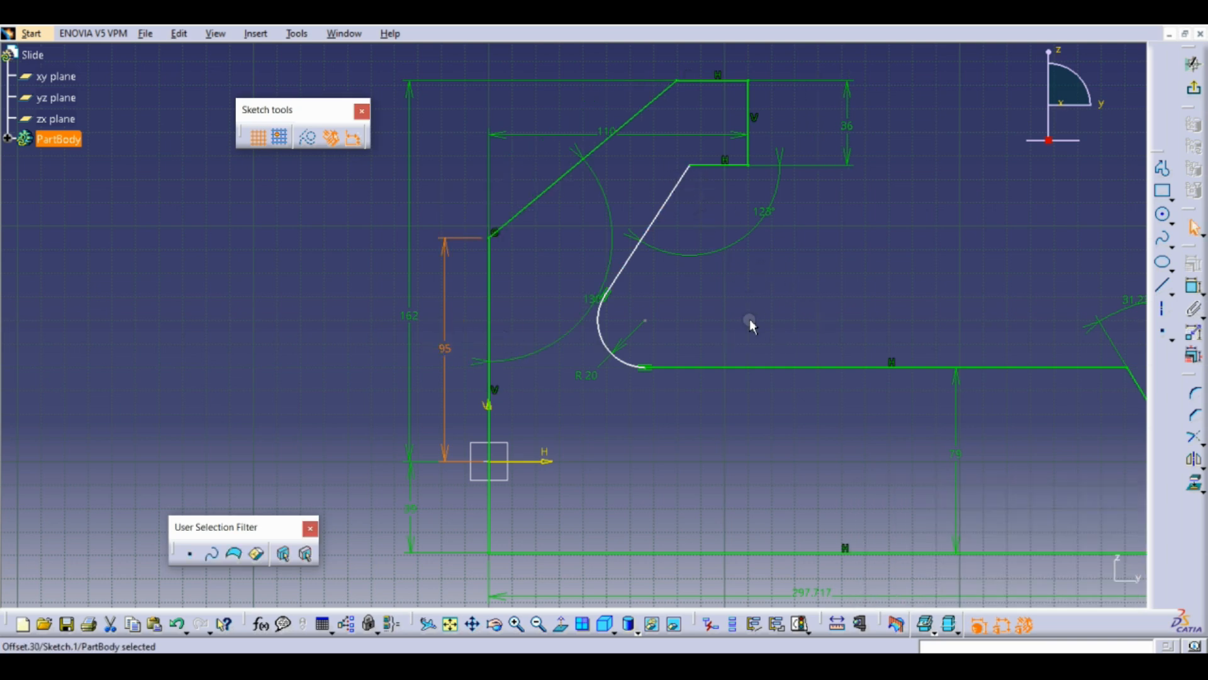
Set the overall length between the back edge and the short vertical end edge to 435 mm.
middle_drag(757, 390, 643, 285)
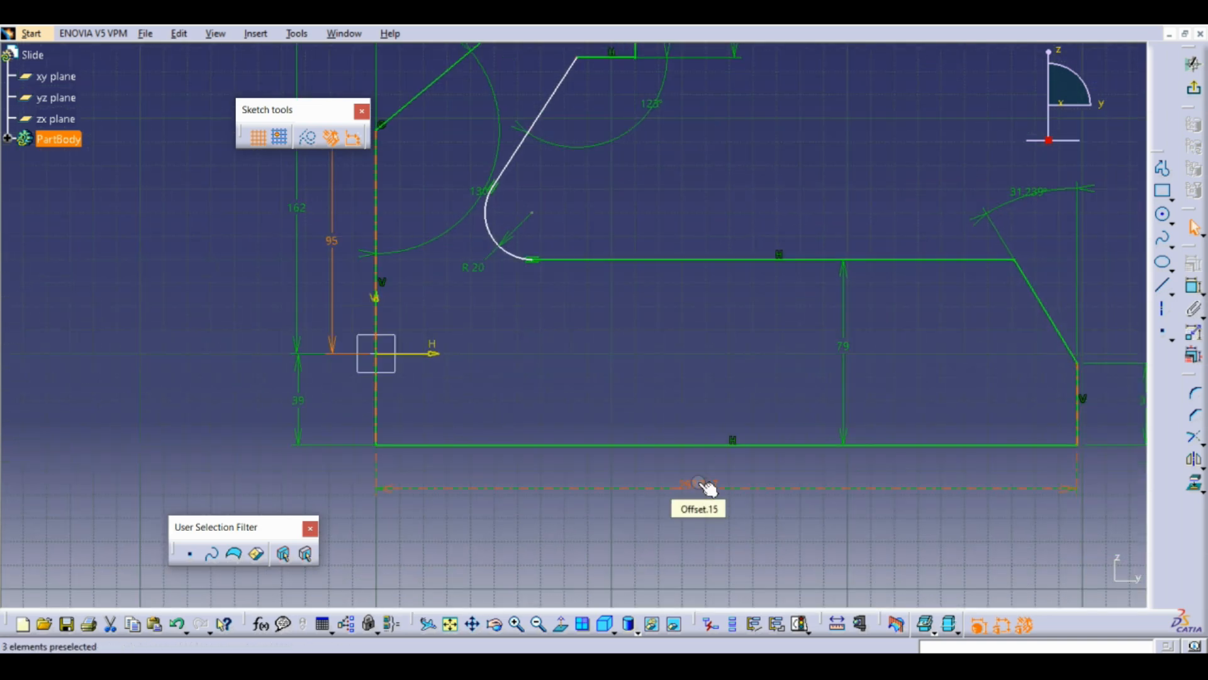
double_click(701, 486)
text(435)
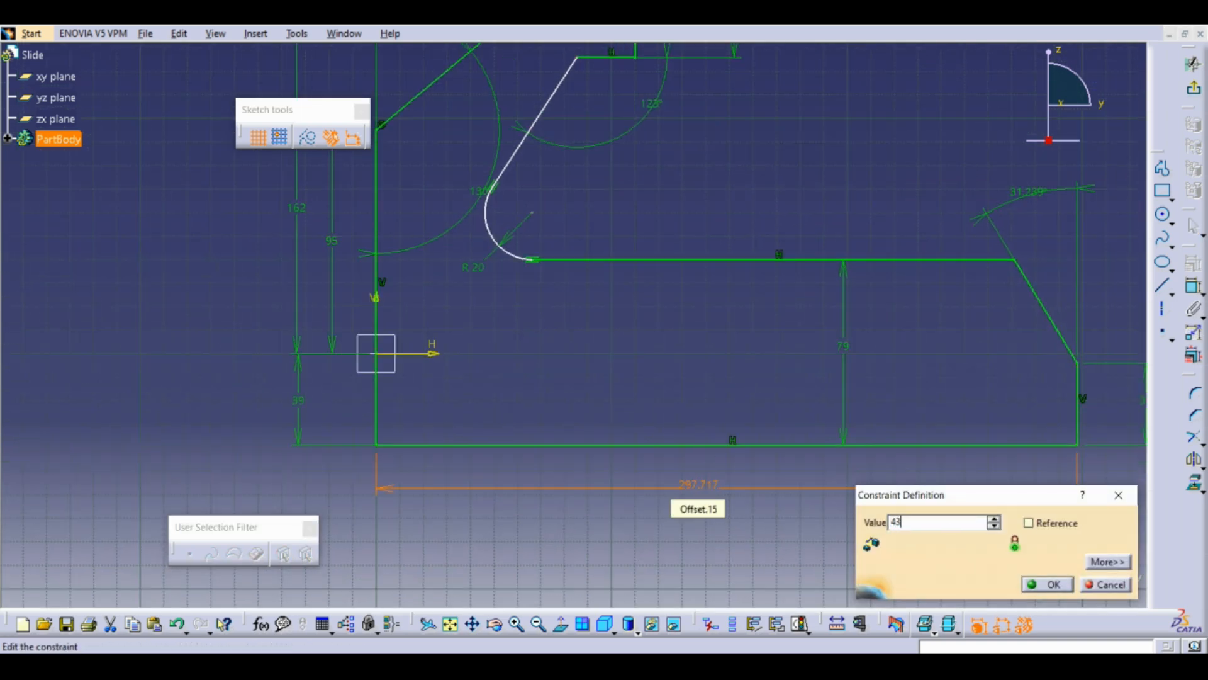
key(Return)
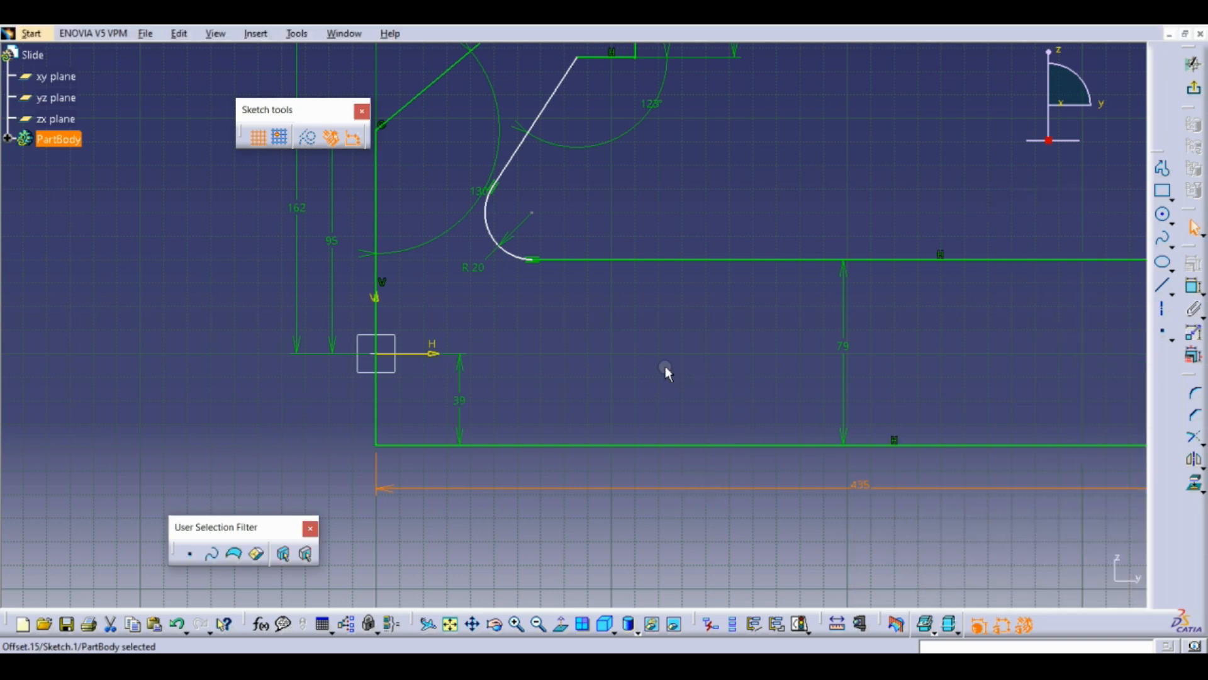
Dimension the short horizontal edge under the jaw's tip and set its length to 20 mm.
mouse_move(566, 264)
middle_down()
mouse_move(568, 324)
mouse_move(593, 334)
mouse_move(502, 380)
middle_up()
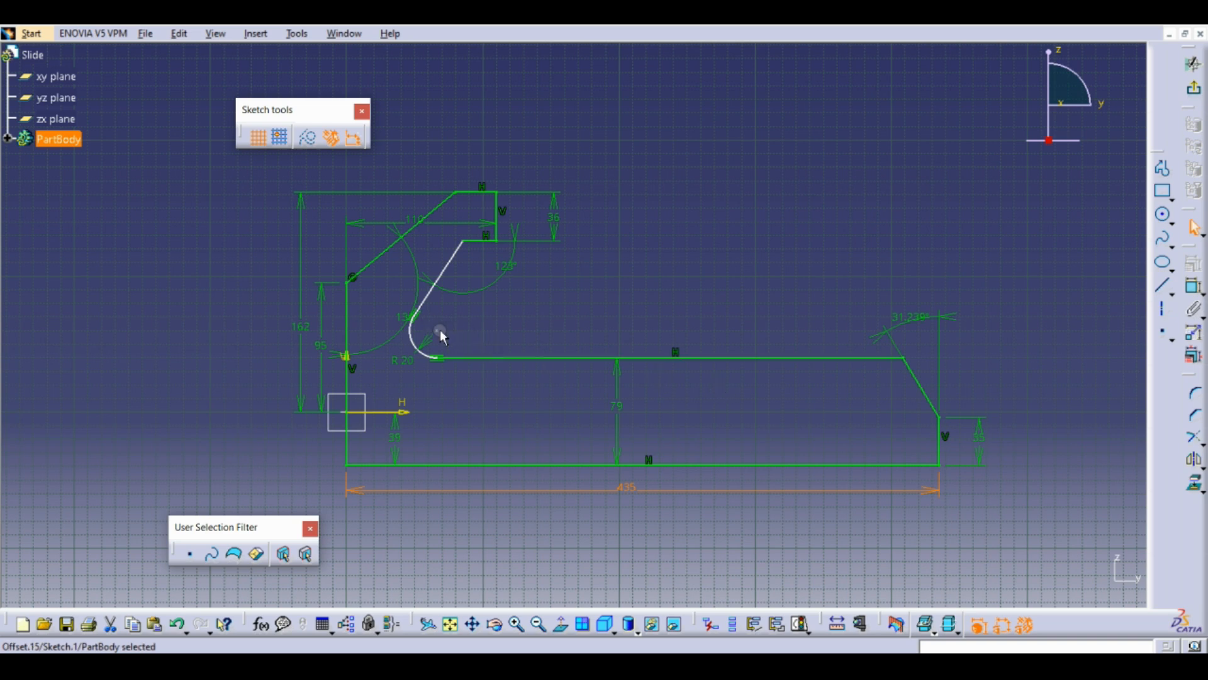
mouse_move(440, 334)
mouse_down()
mouse_move(431, 329)
mouse_move(442, 334)
mouse_up()
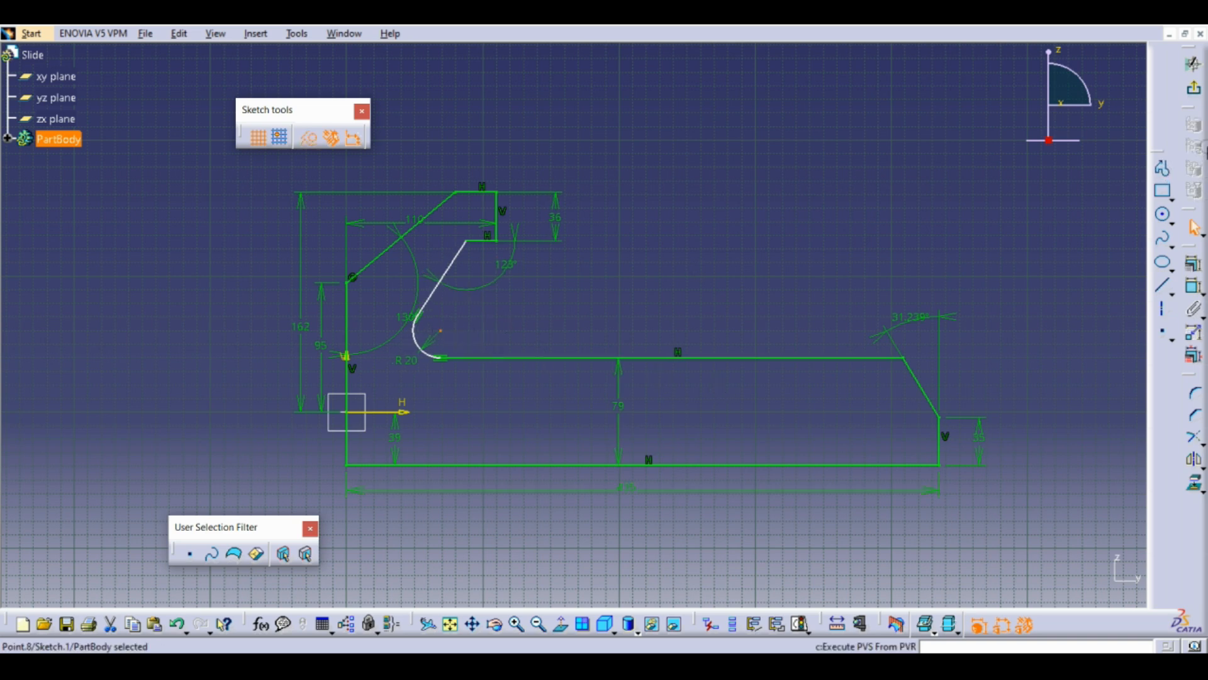
click(1193, 286)
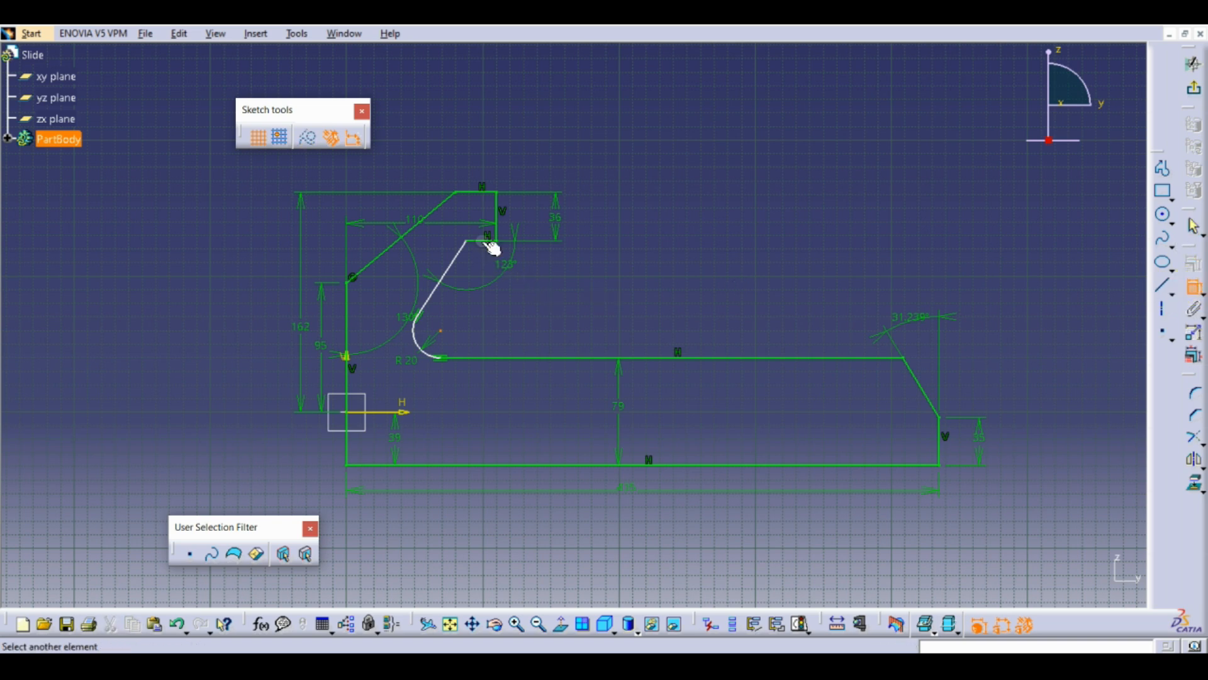
click(1195, 292)
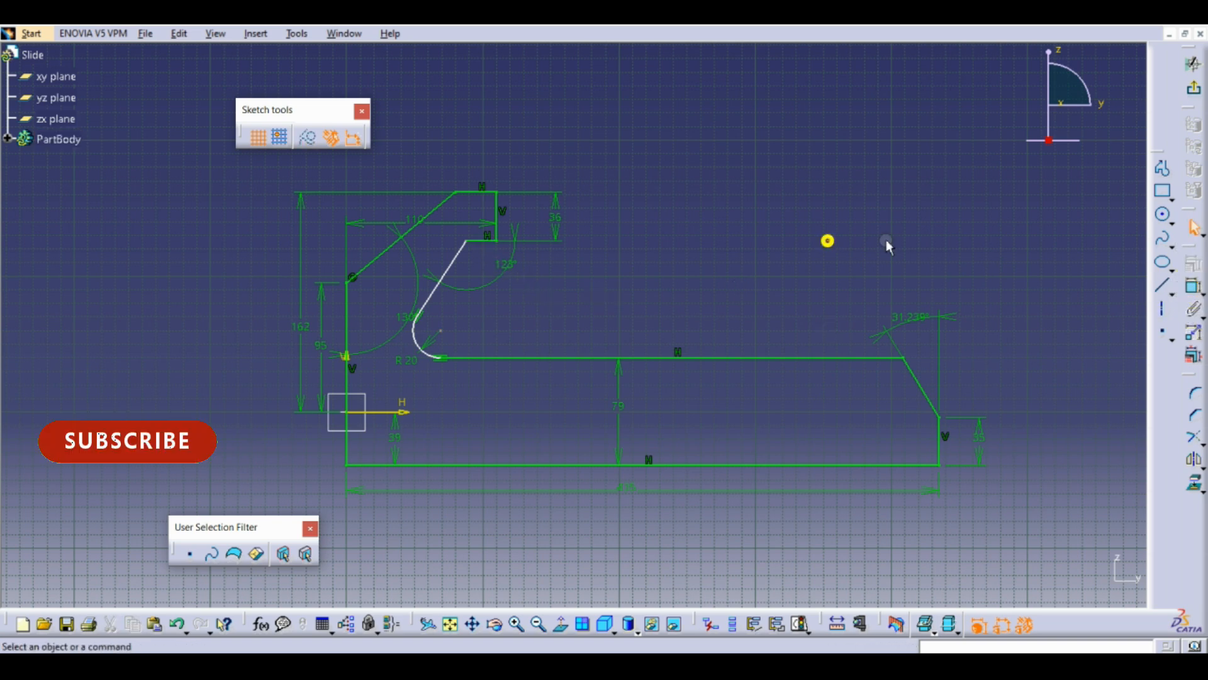
click(1195, 290)
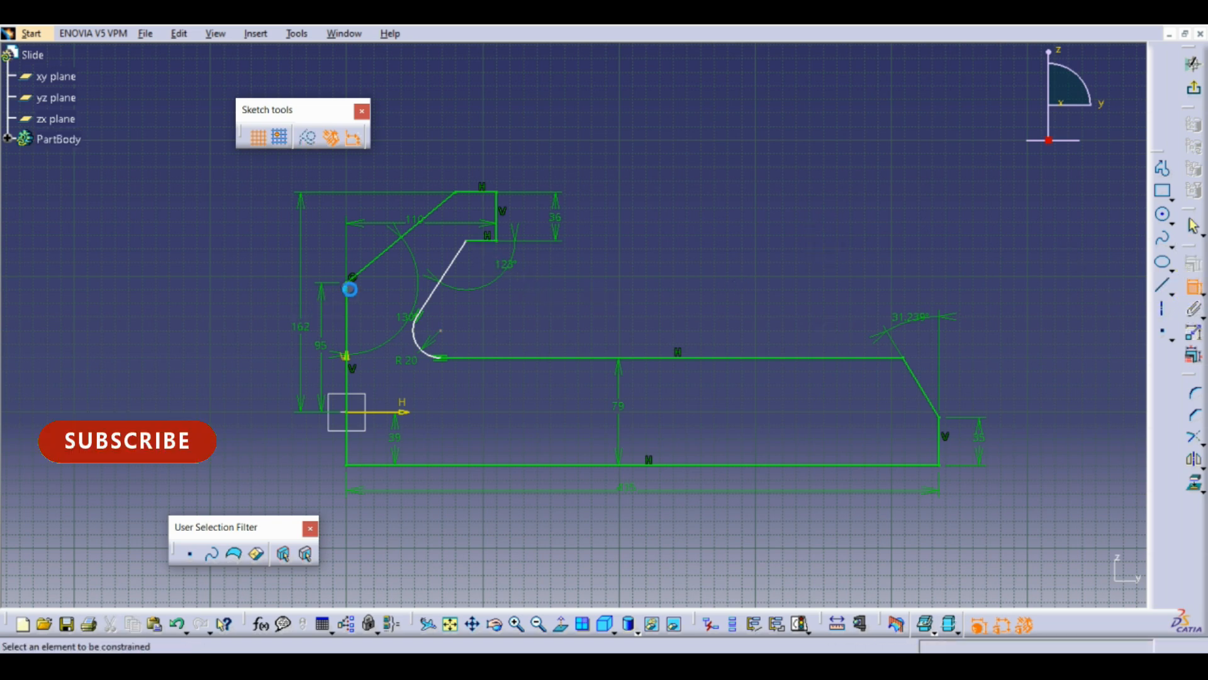
click(489, 244)
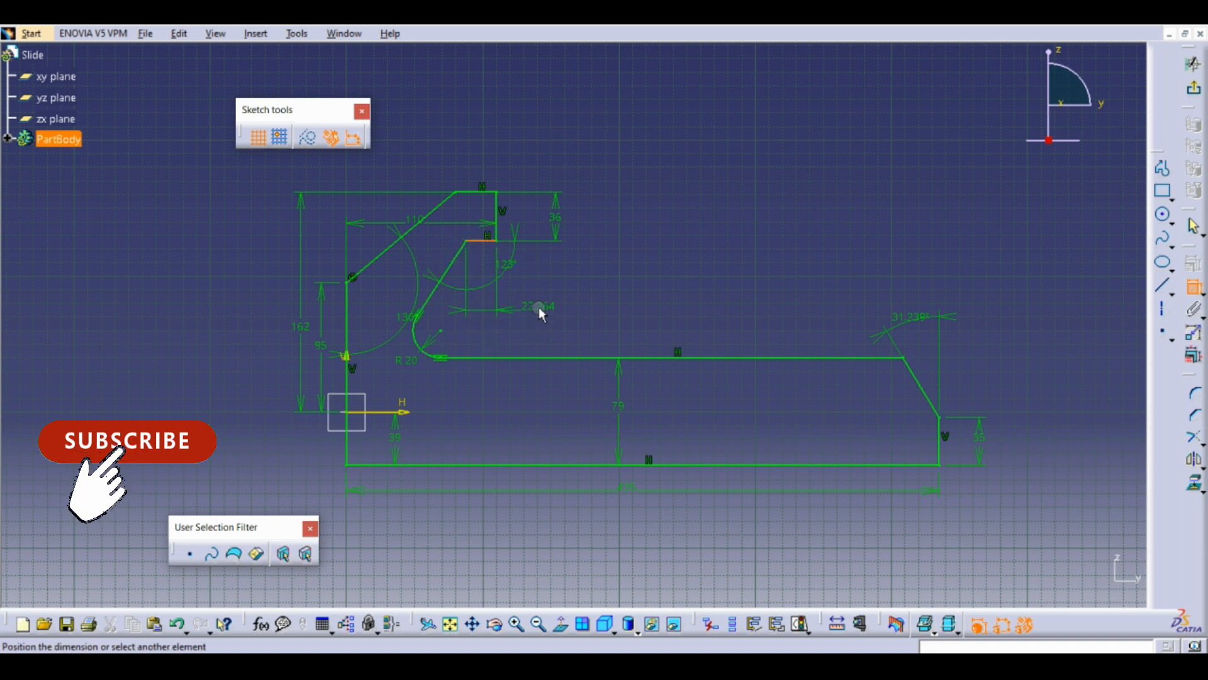
click(539, 303)
double_click(543, 302)
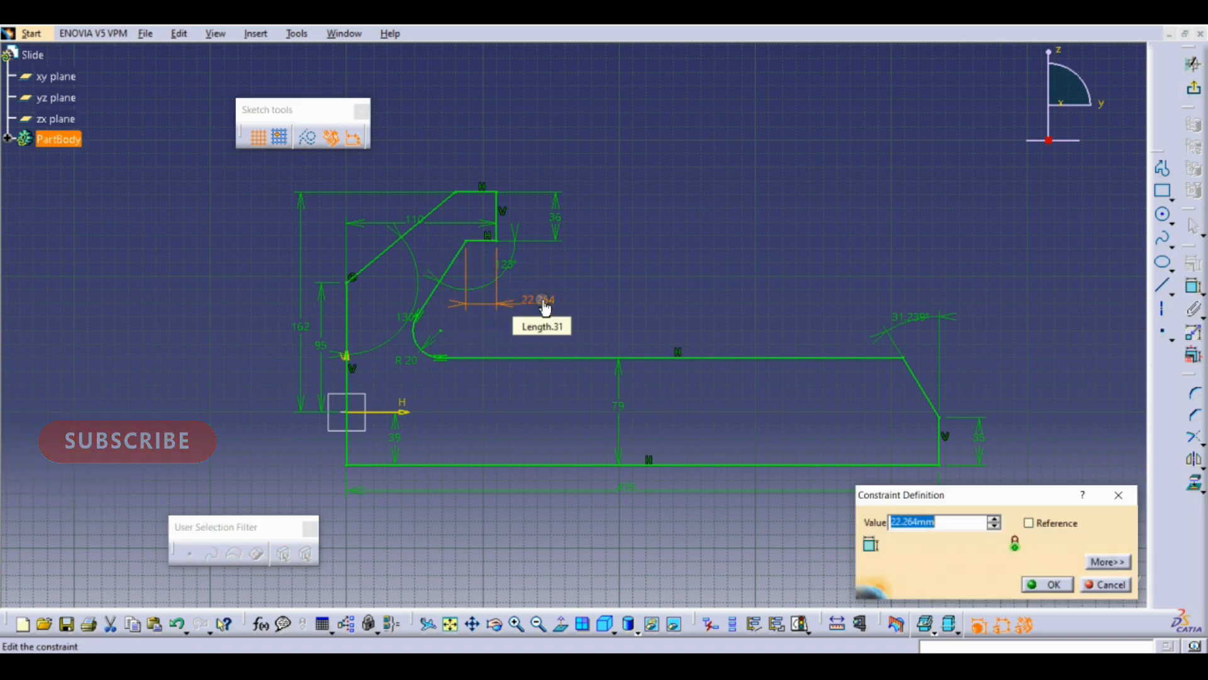
text(20)
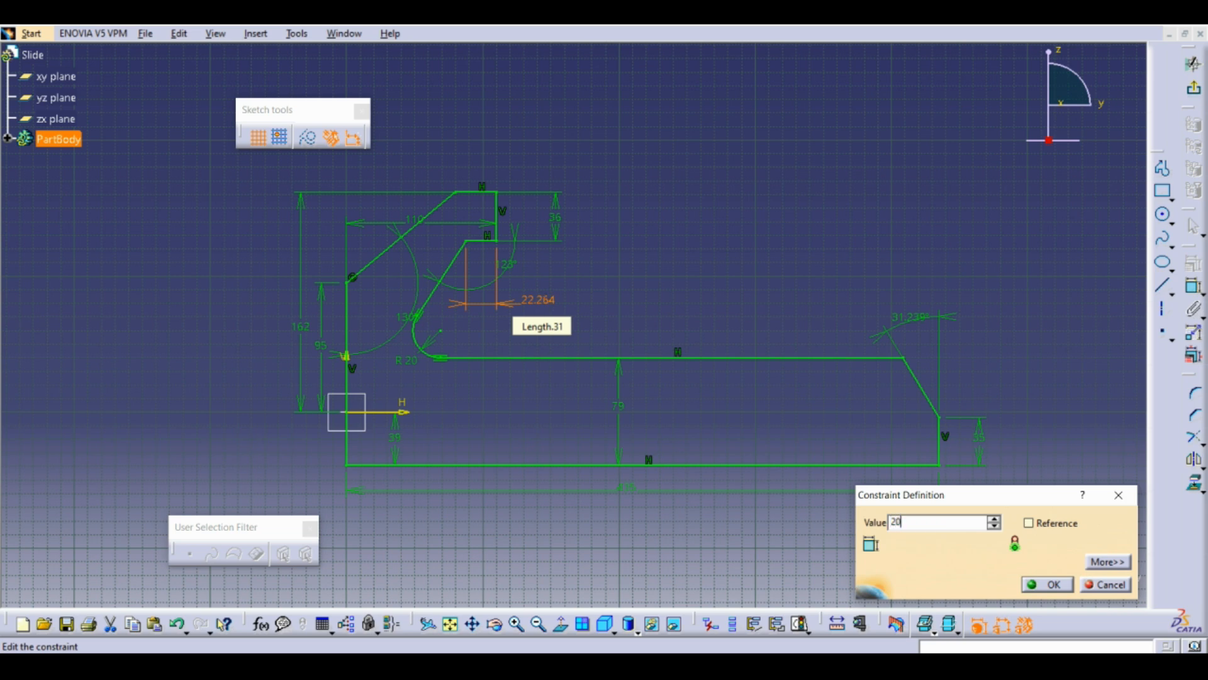
key(Return)
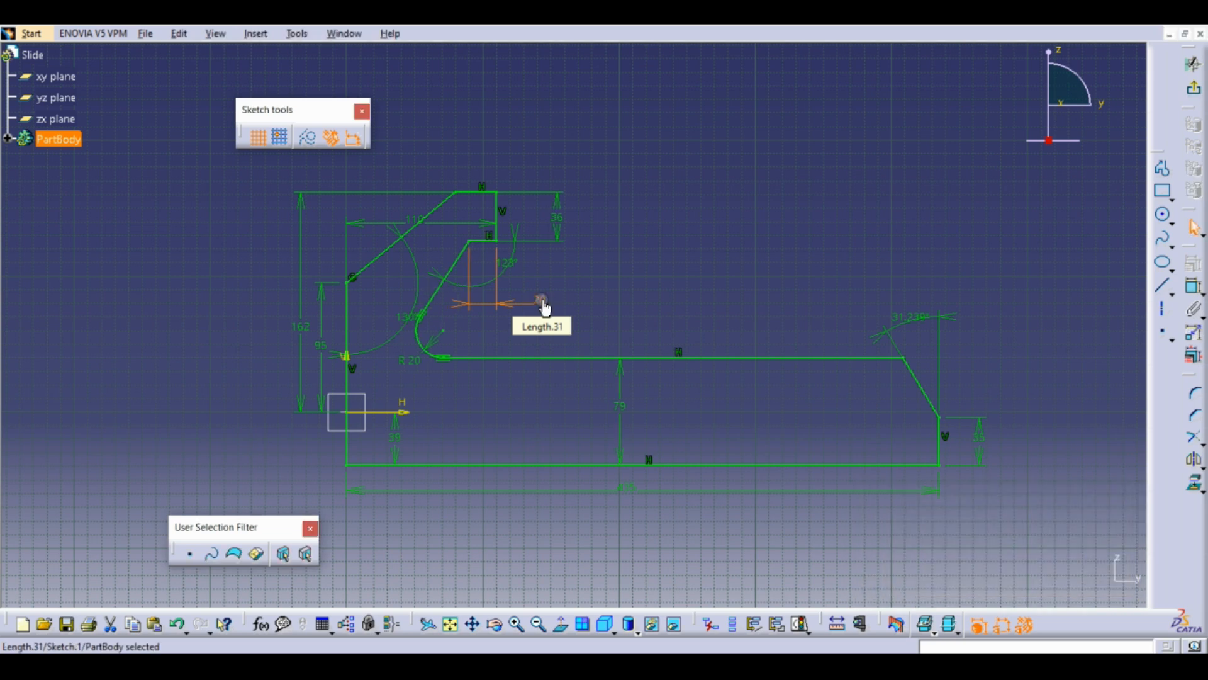
click(812, 165)
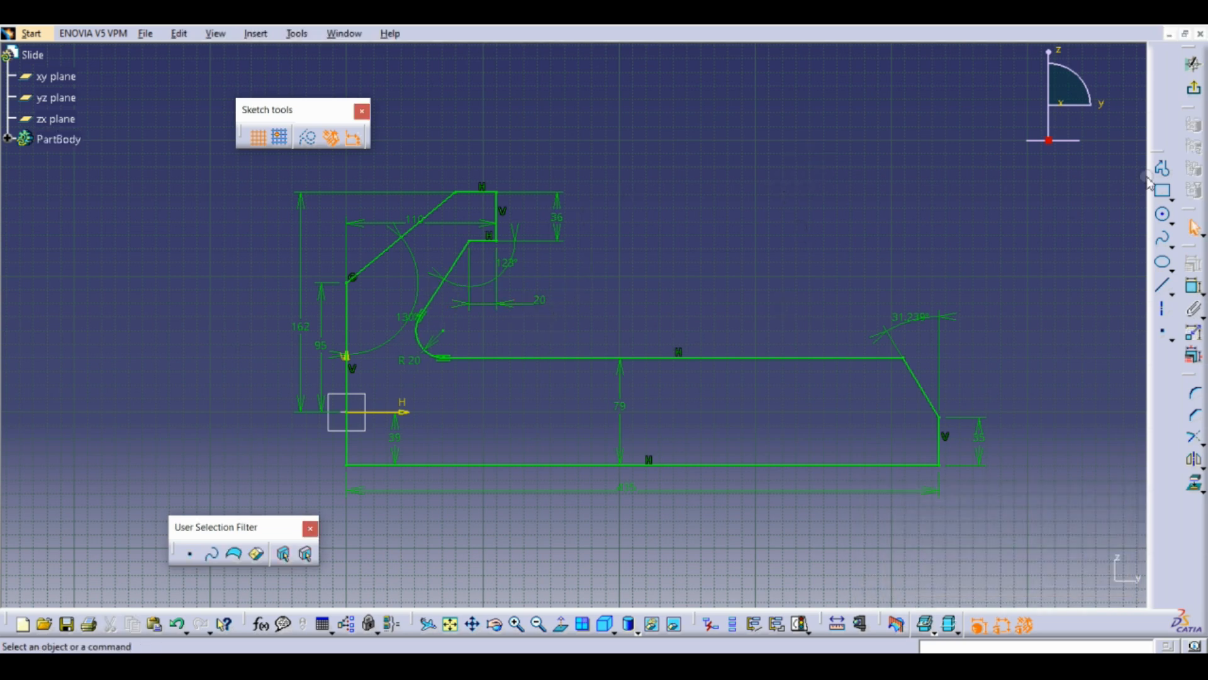
Leave the sketch and pad the profile with a length of 70 mm and mirrored extent.
click(1194, 90)
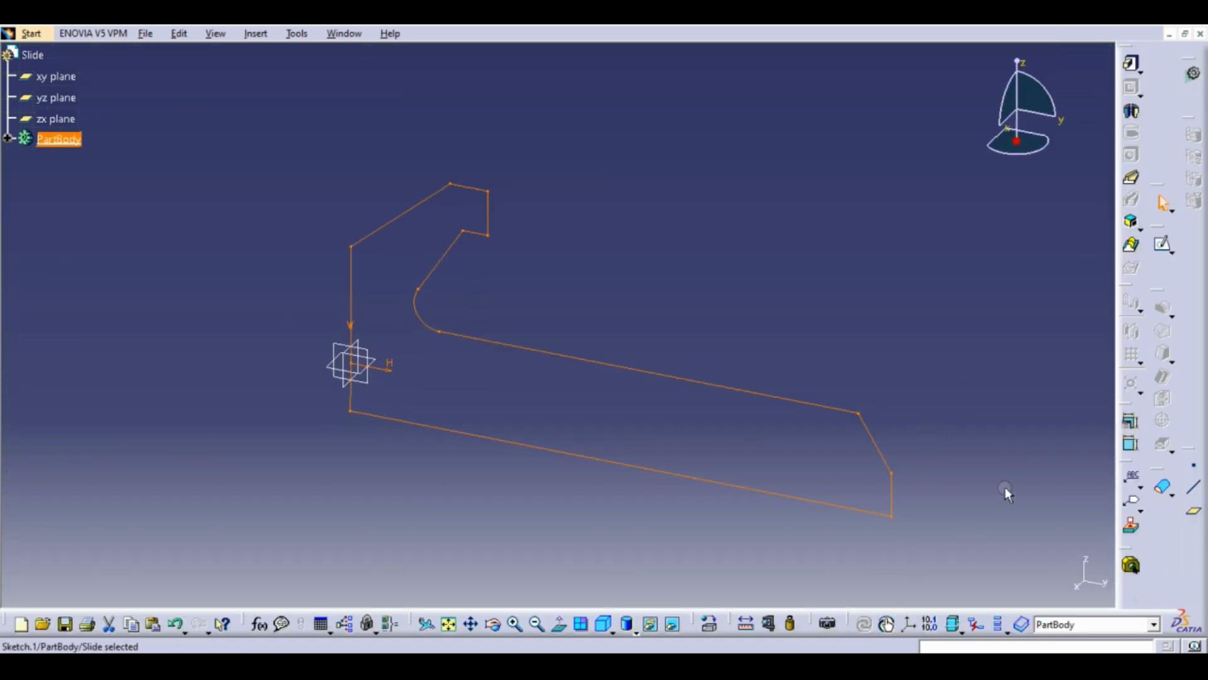
click(1133, 66)
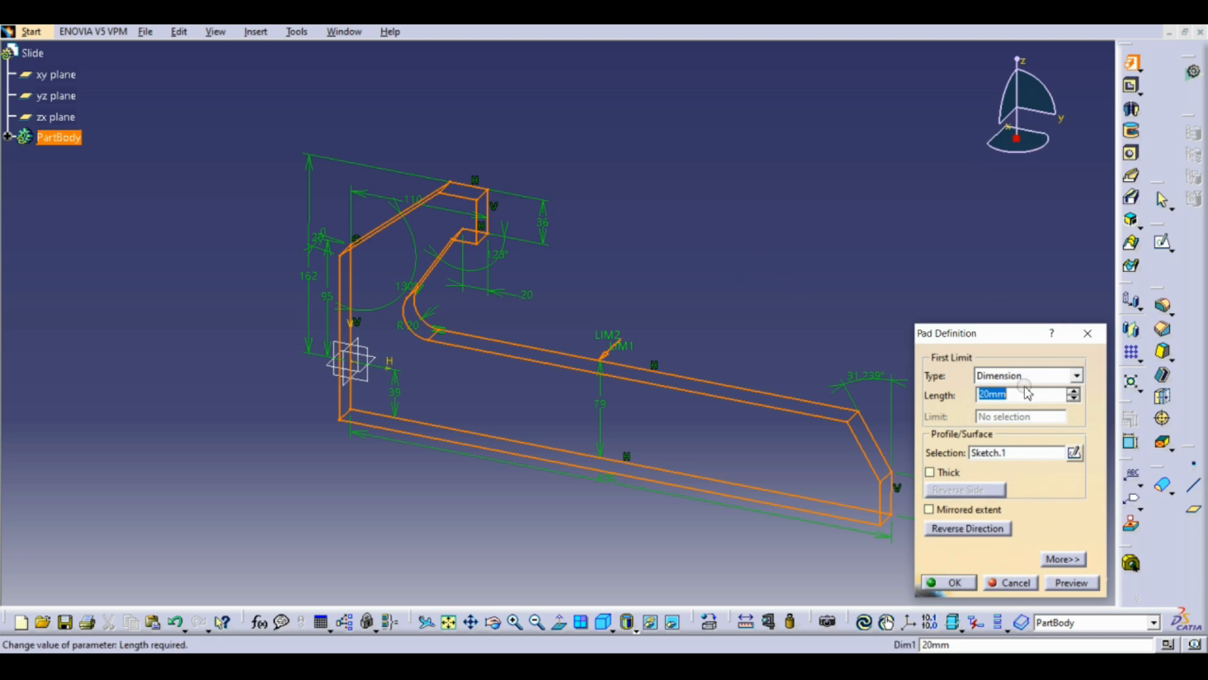
text(70)
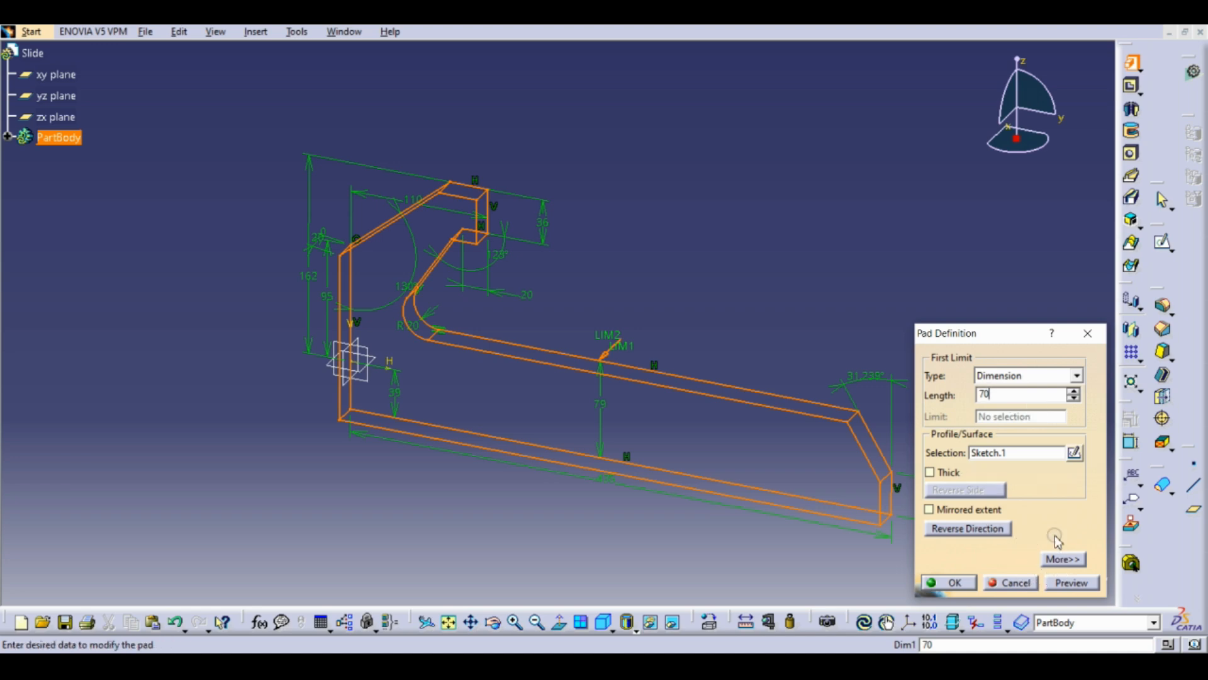
click(930, 511)
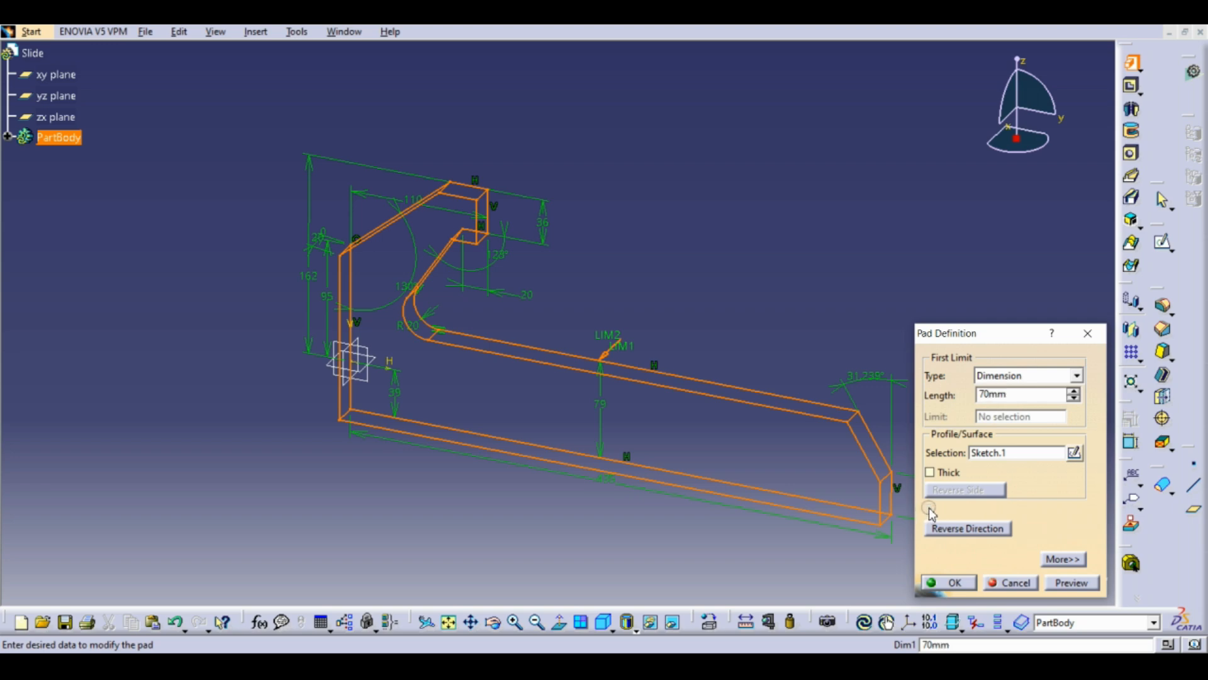
click(952, 580)
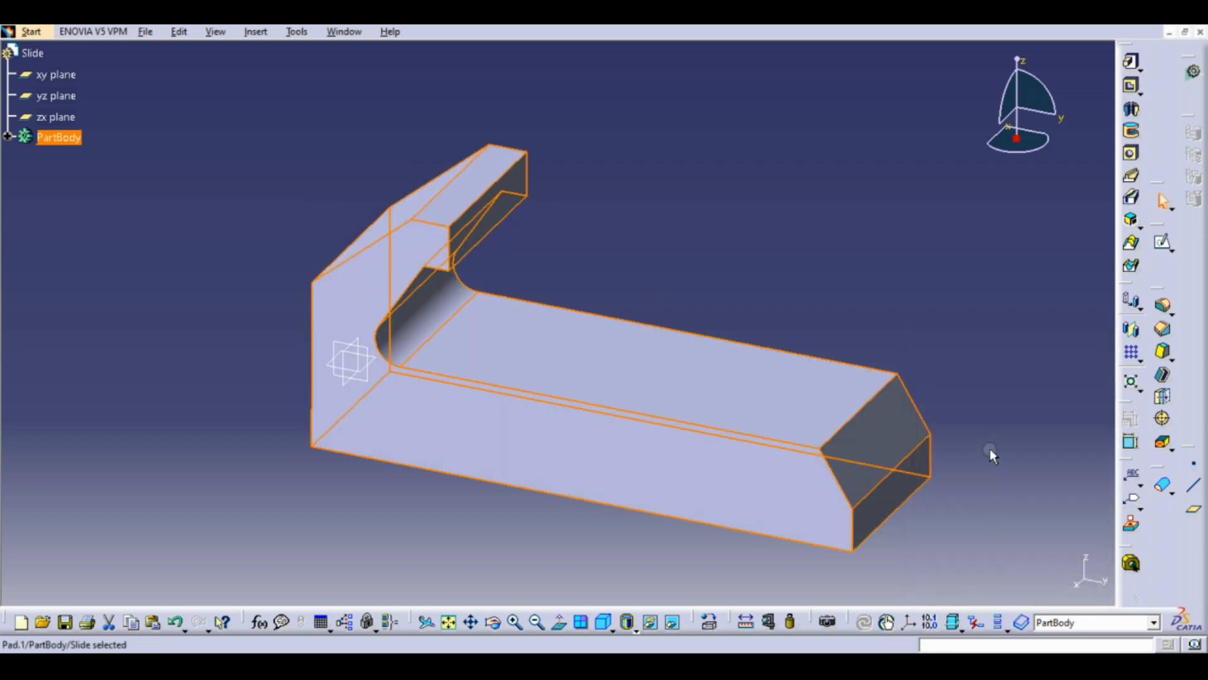
click(720, 234)
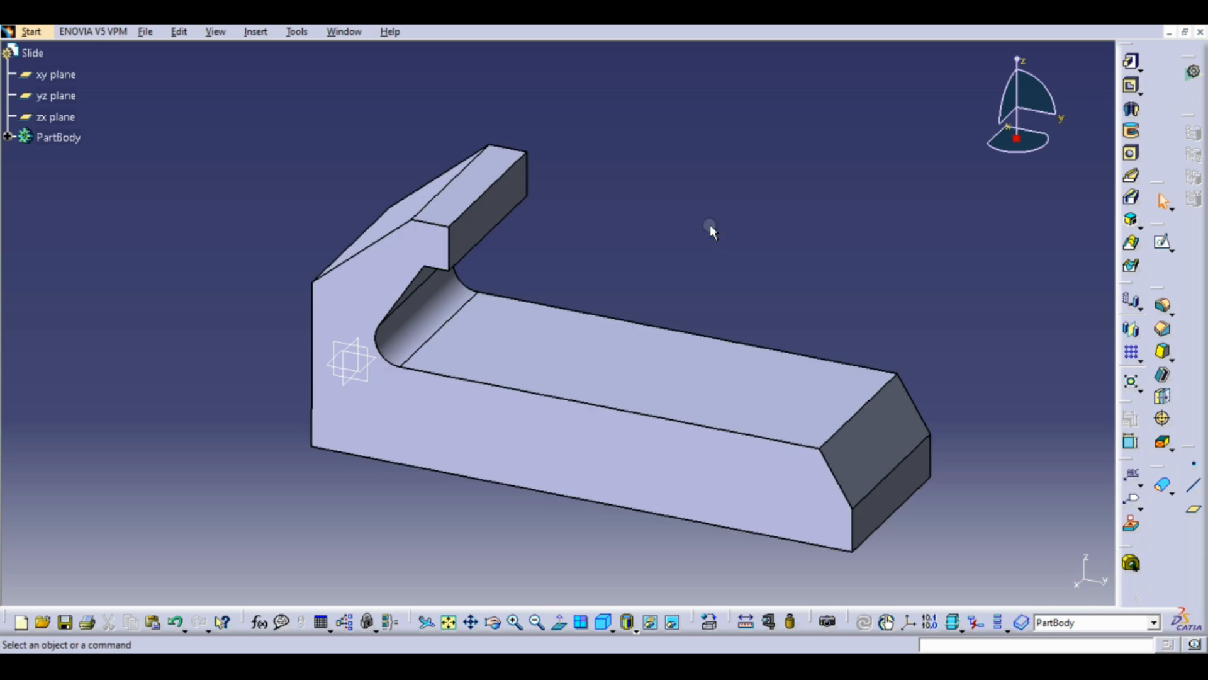
Save the part as Slide, type CATPart, in the Lessons folder.
click(145, 32)
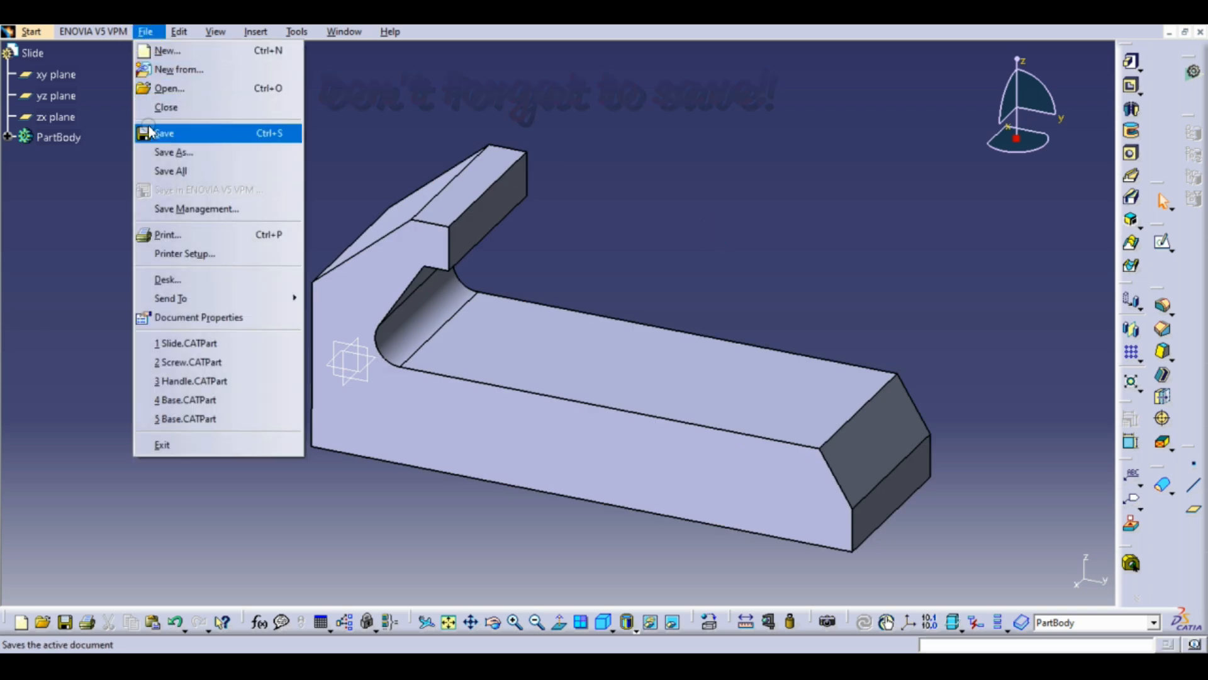
click(161, 129)
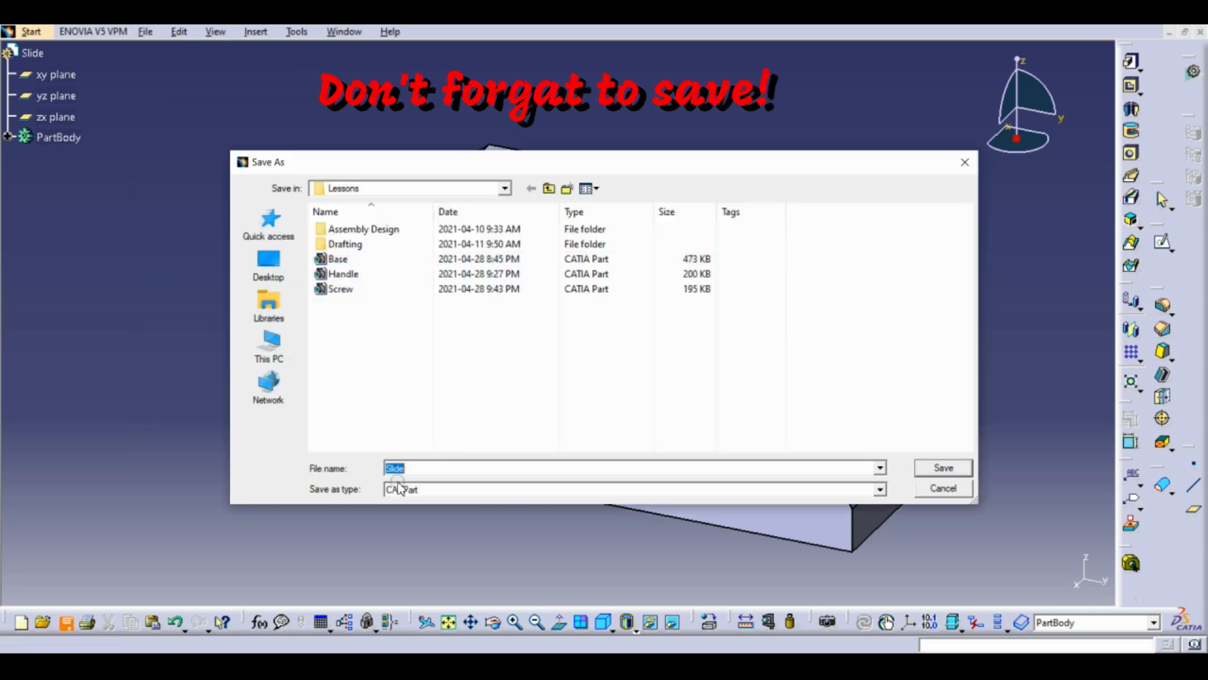
click(941, 469)
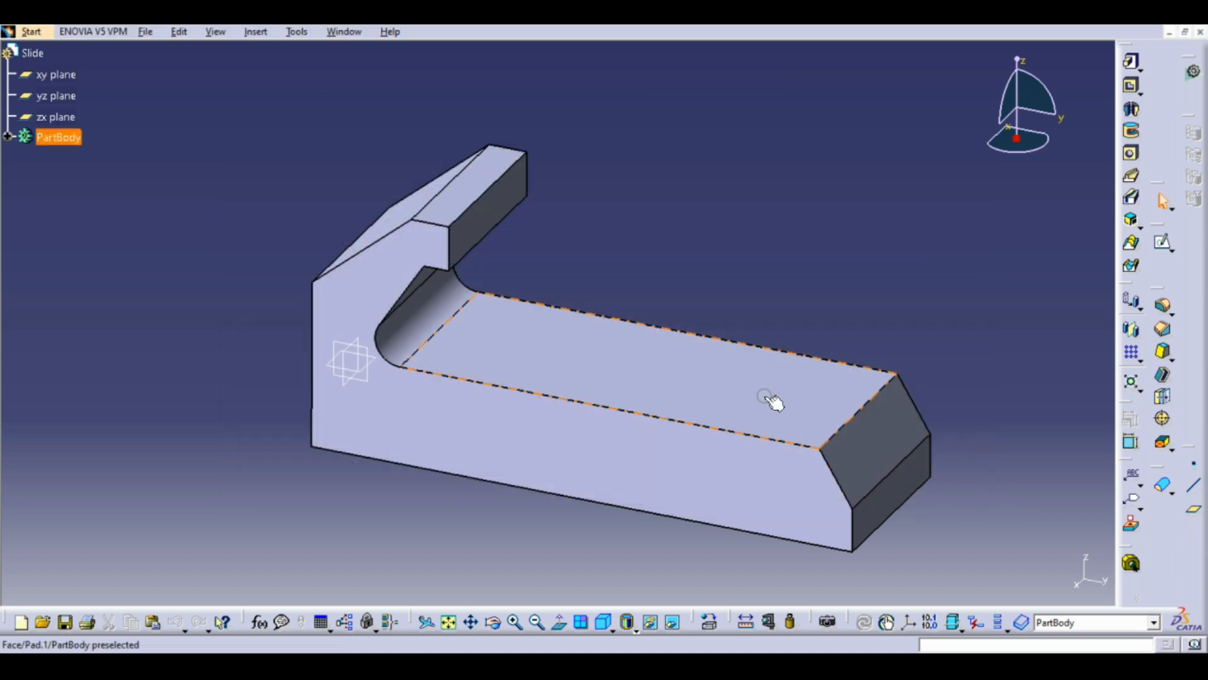
Start a sketch on the slide's flat vertical back face, below the jaw's slope.
middle_drag(531, 394, 799, 238)
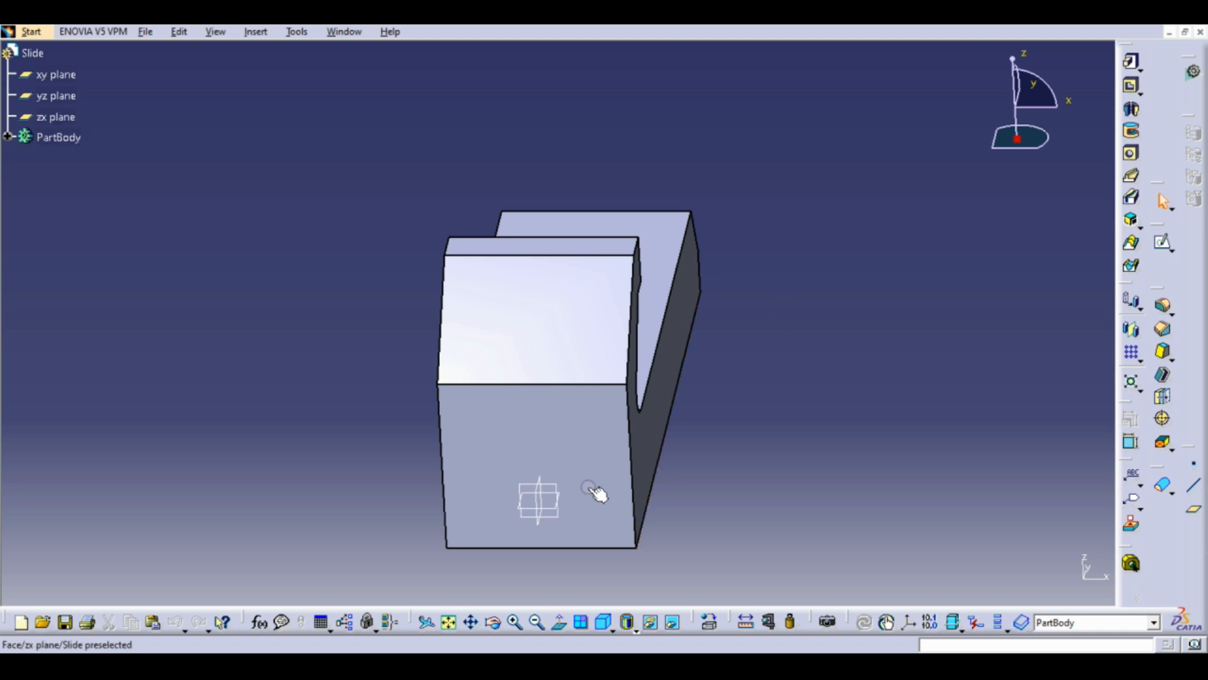
click(599, 453)
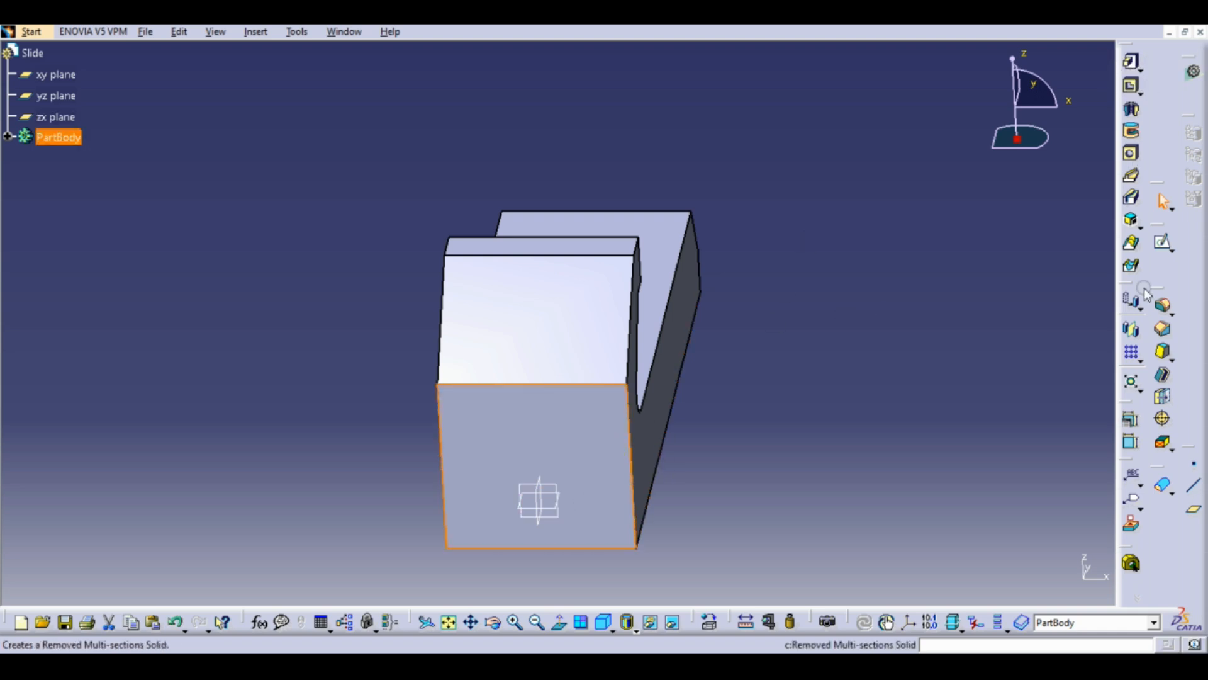
click(1162, 242)
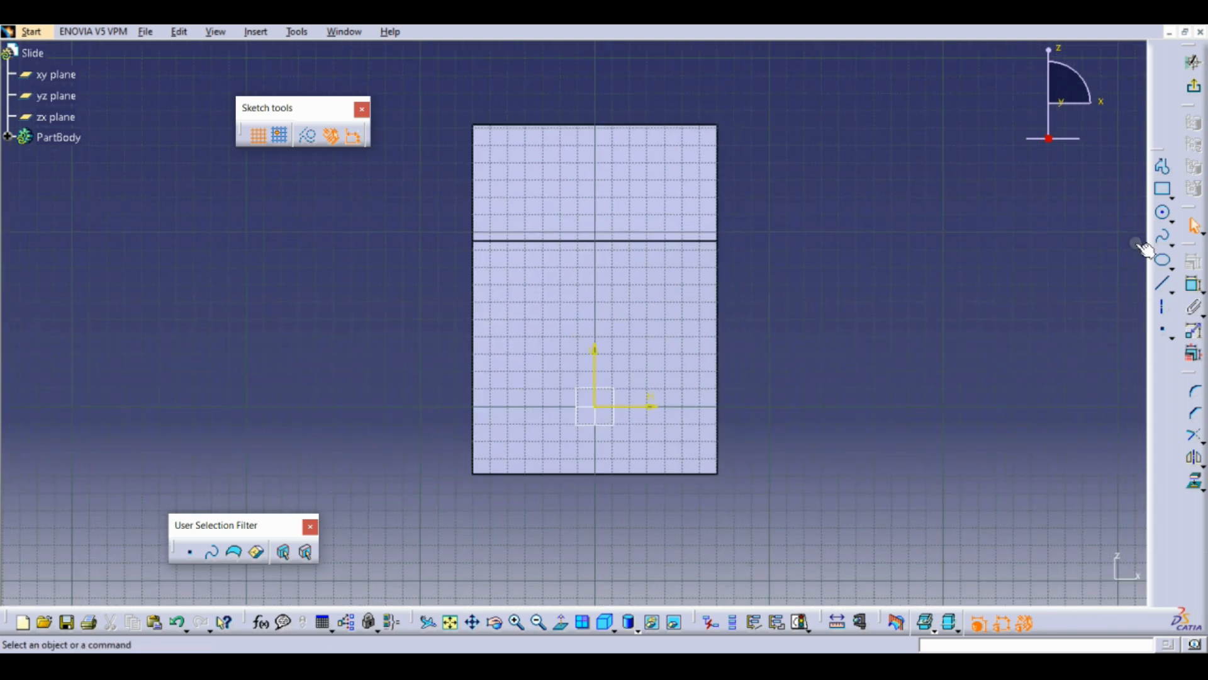
Draw the profile from a horizontal line below the face: right vertical about 48 mm from the vertical axis, outward tangent arc, short vertical above the face's top edge.
click(1165, 174)
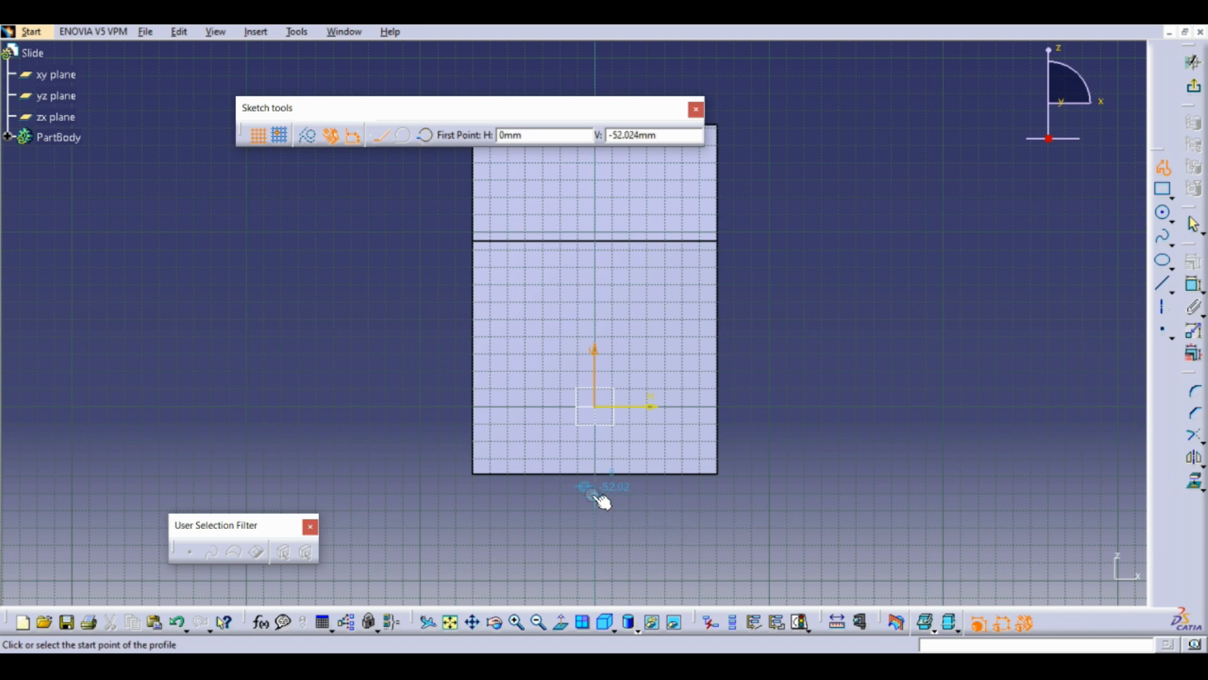
click(579, 494)
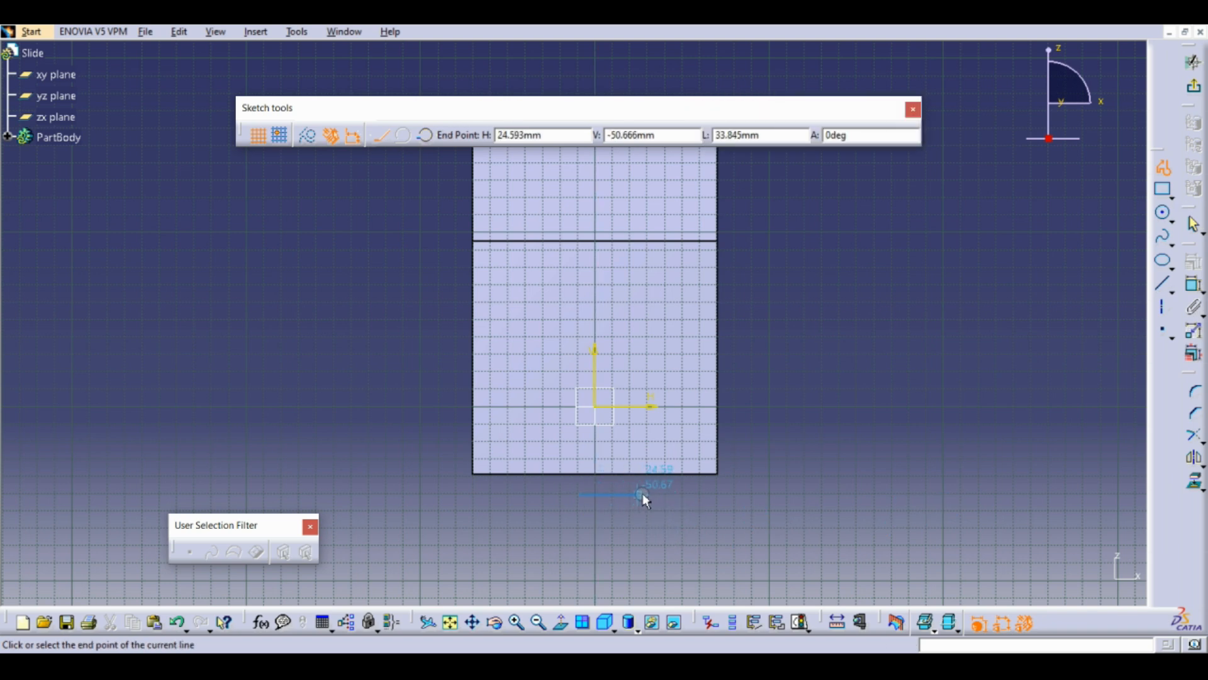
click(678, 496)
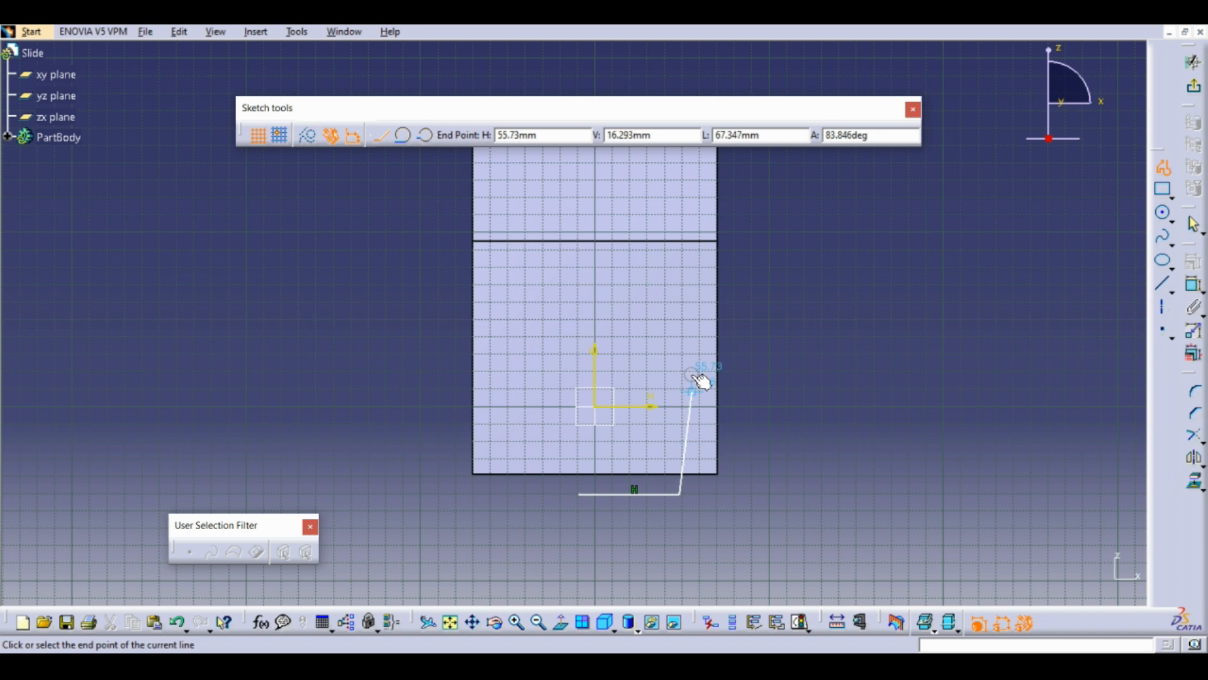
middle_drag(688, 297, 680, 397)
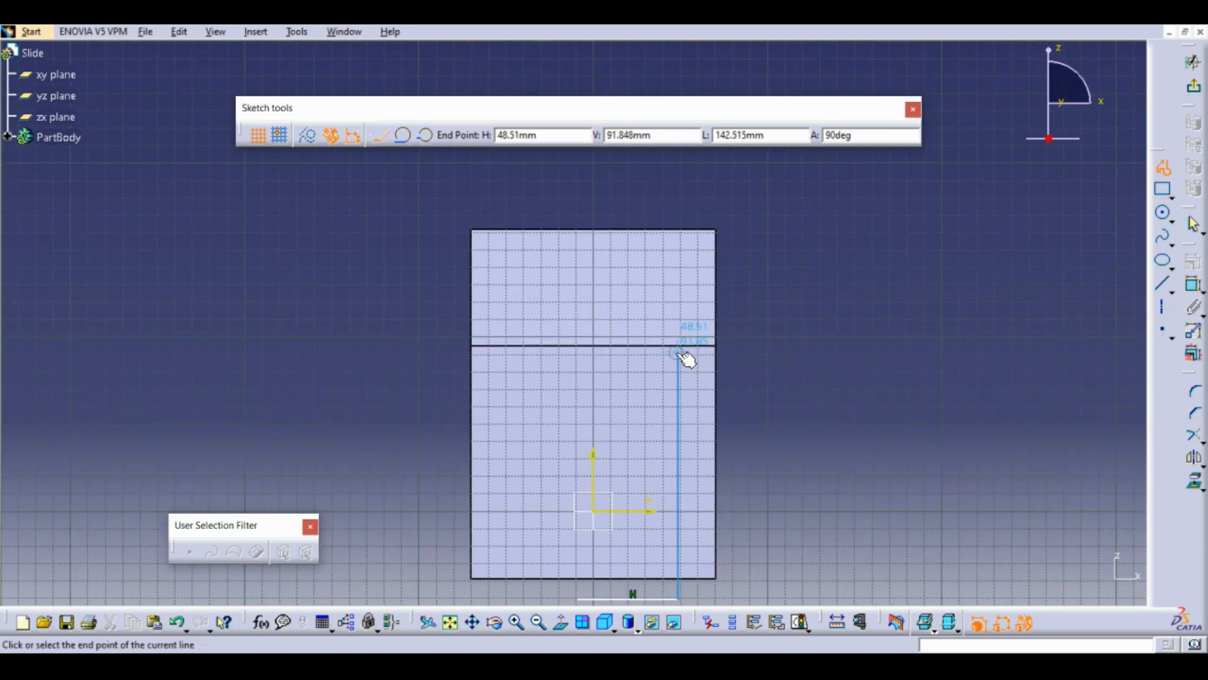
click(679, 348)
drag(684, 335, 690, 316)
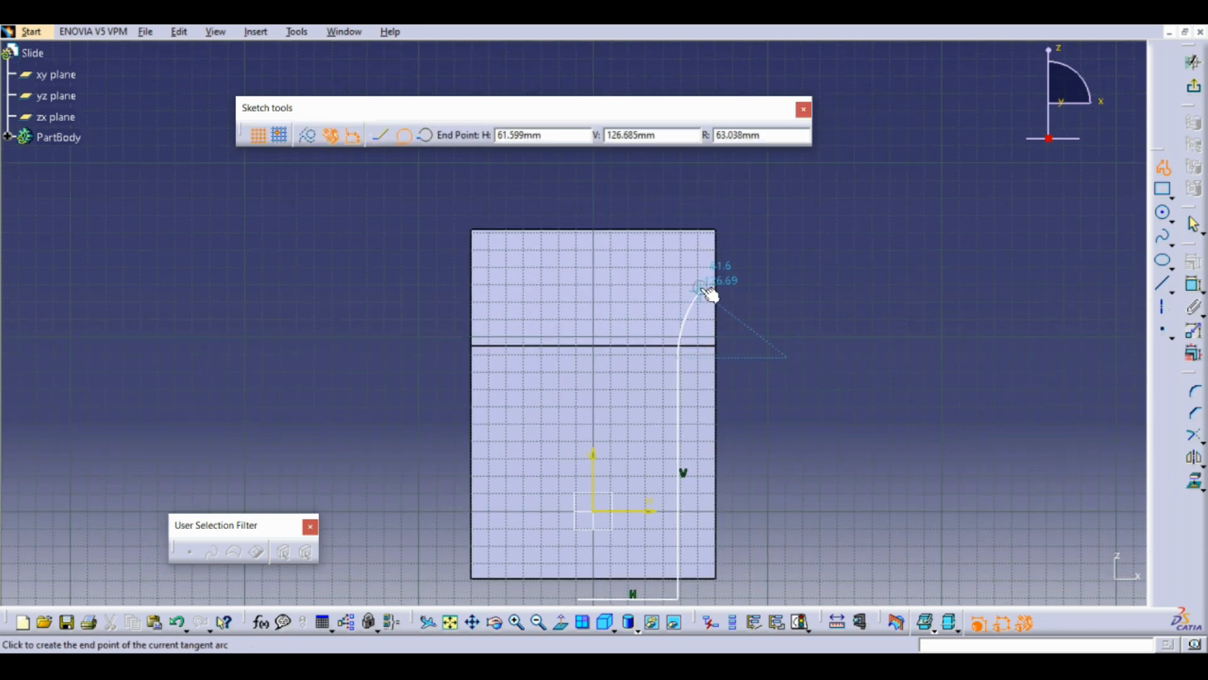
click(727, 257)
click(724, 208)
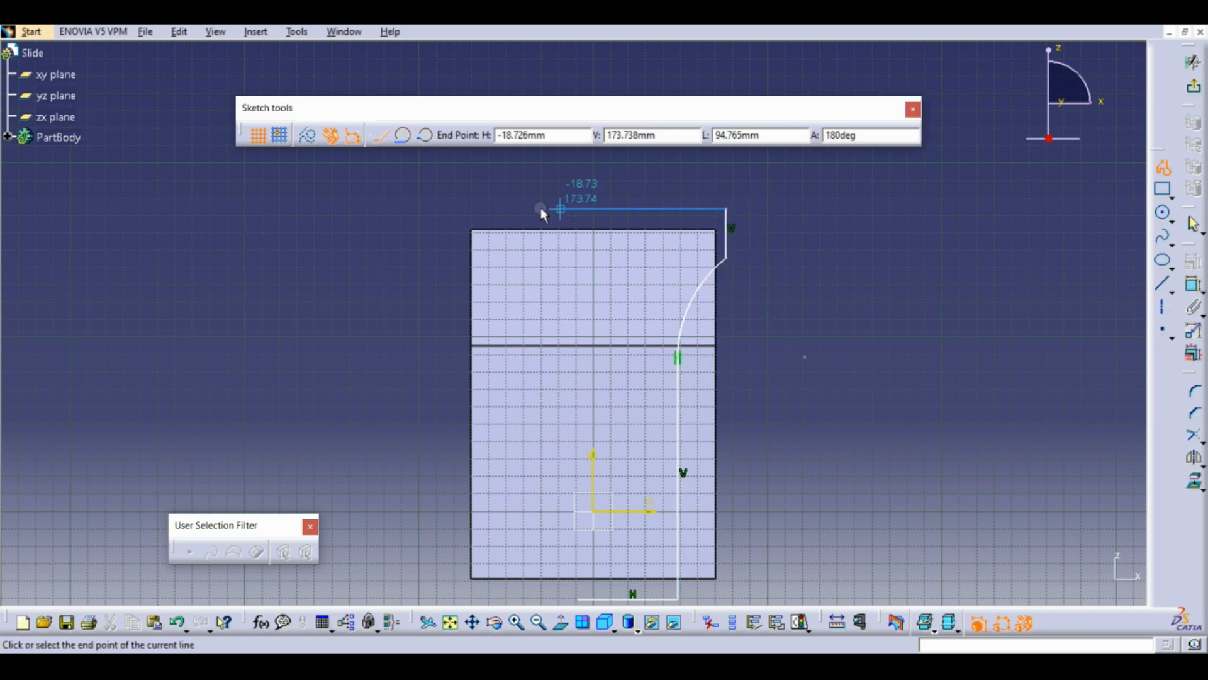
Continue the profile with a horizontal top line, a short left vertical, a three-point inward arc and a slanted line ending below the face.
click(434, 208)
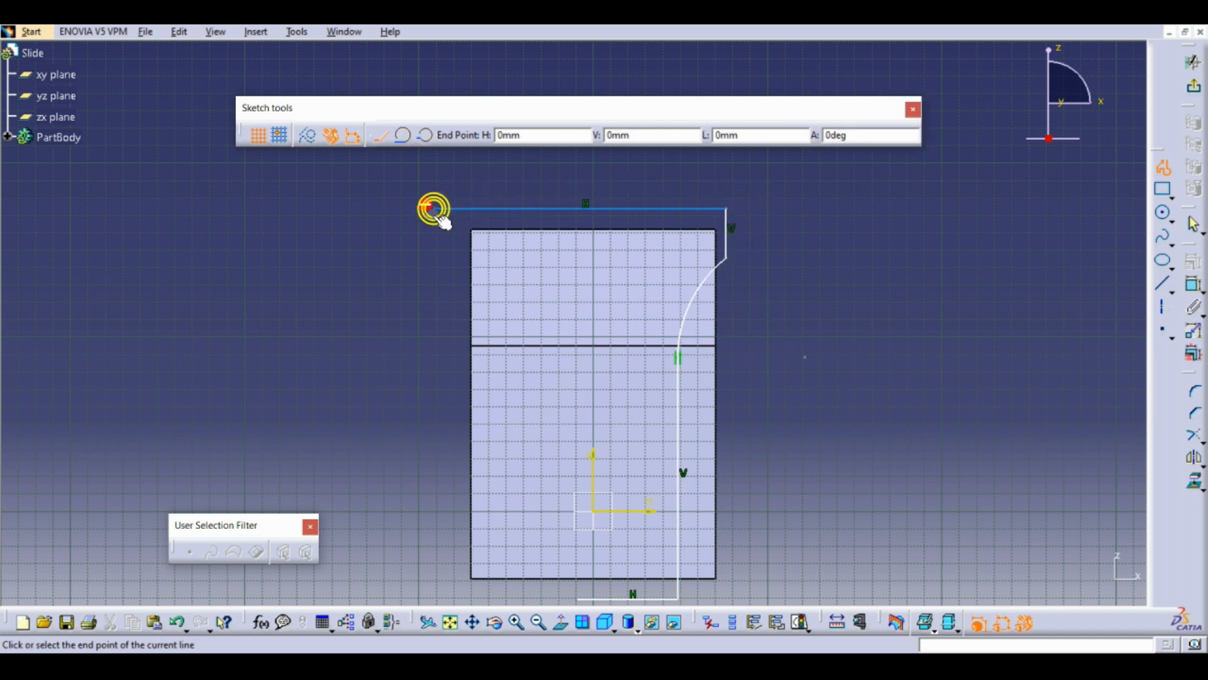
click(434, 252)
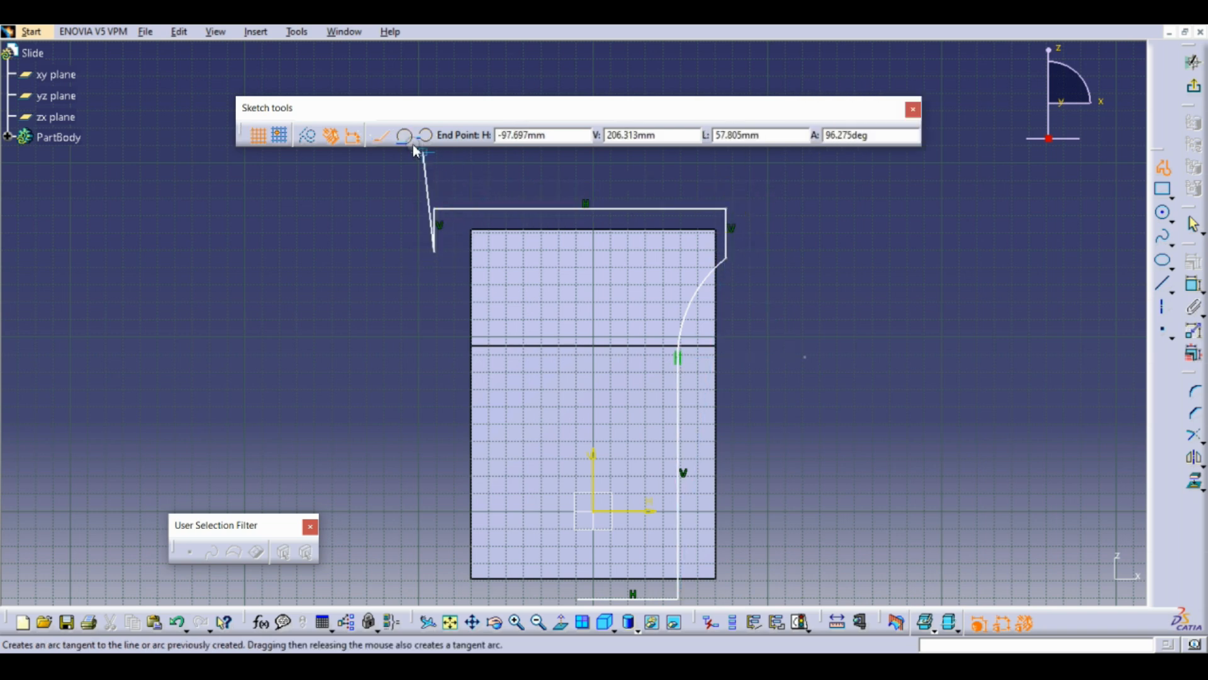
click(426, 136)
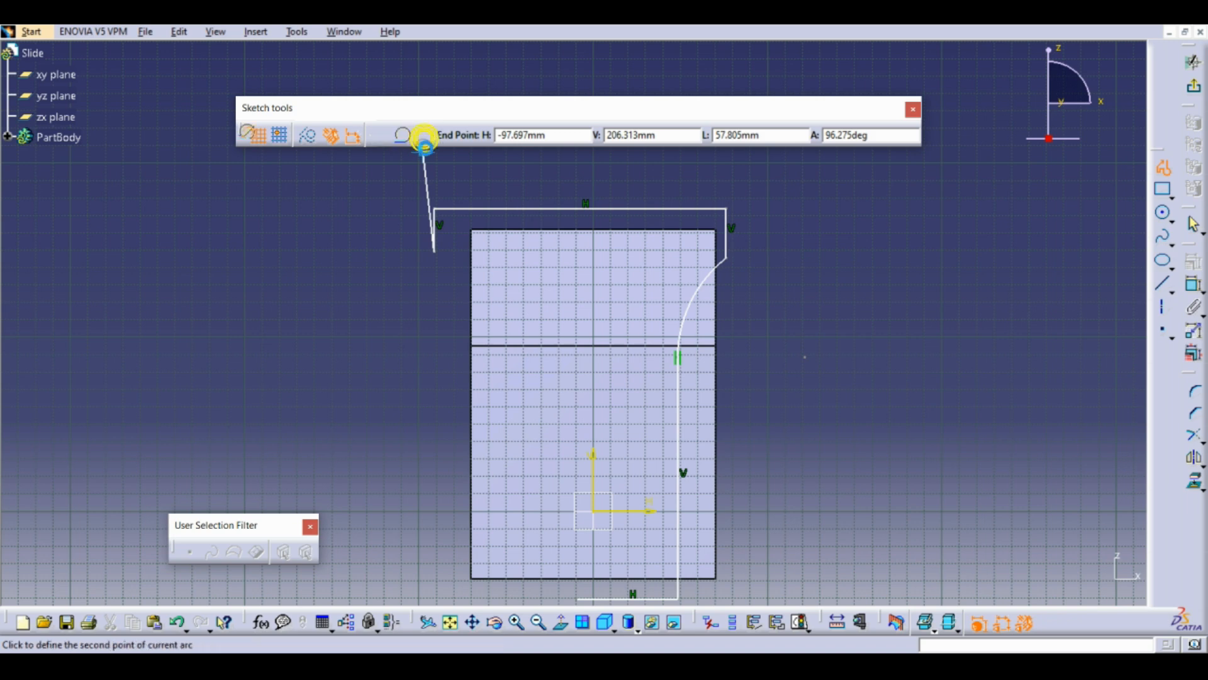
click(456, 285)
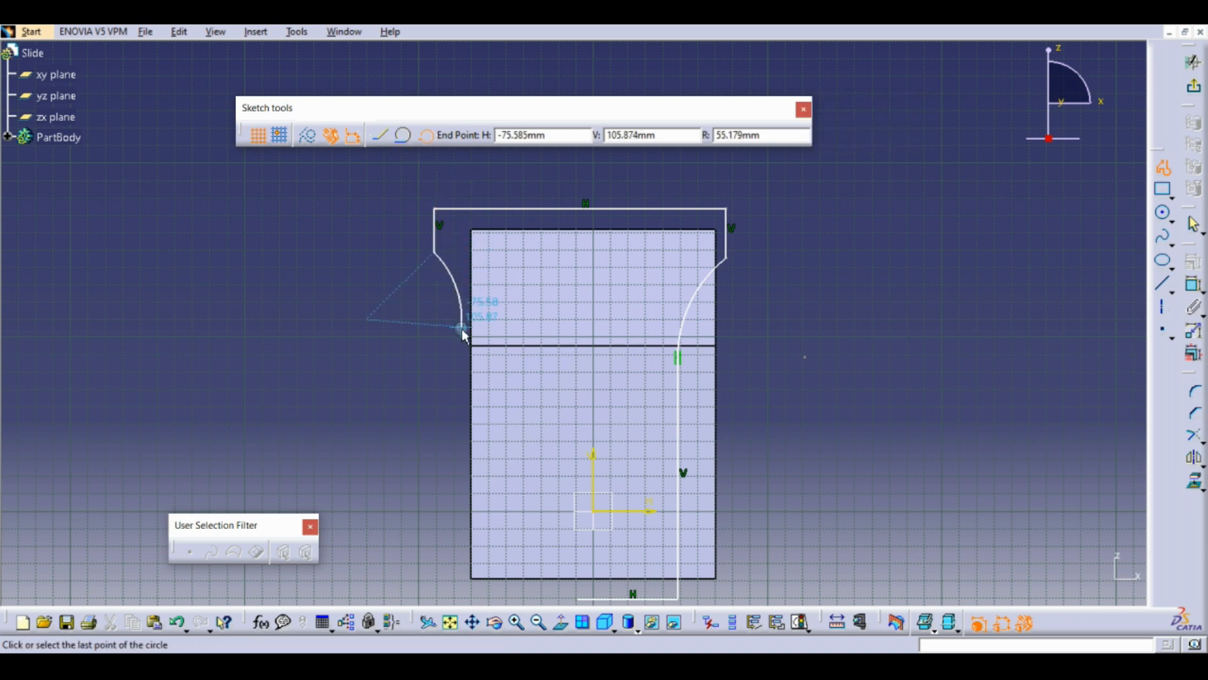
click(466, 344)
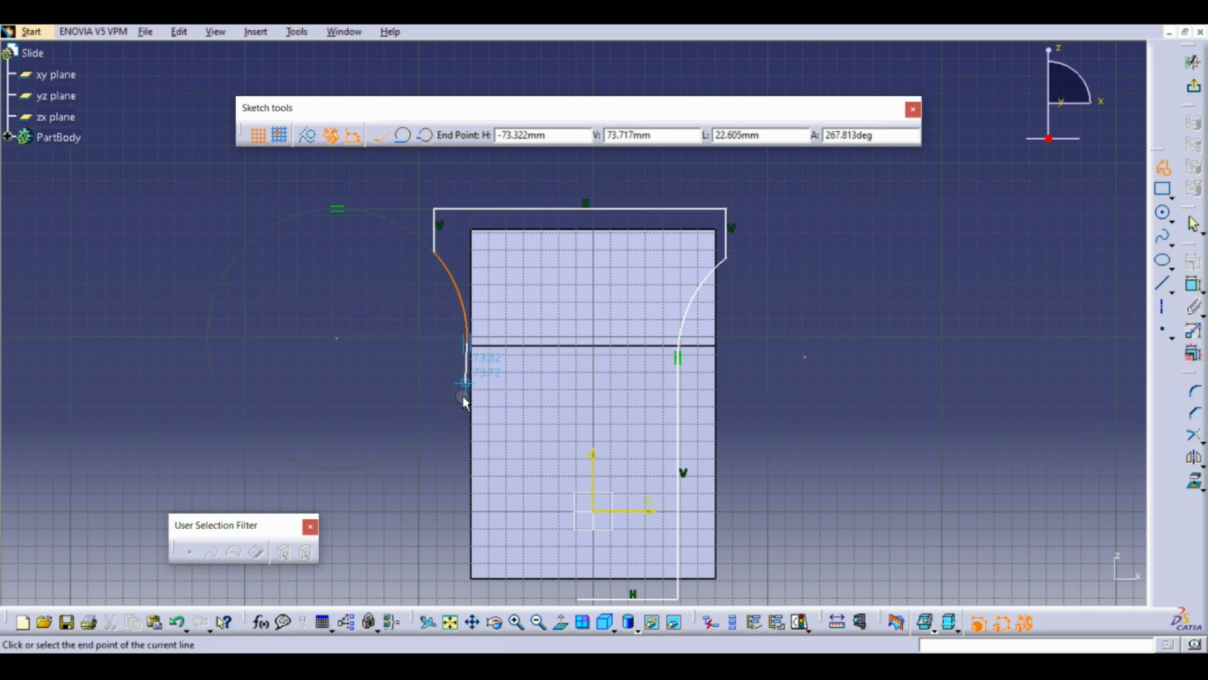
middle_drag(461, 589, 486, 413)
double_click(484, 463)
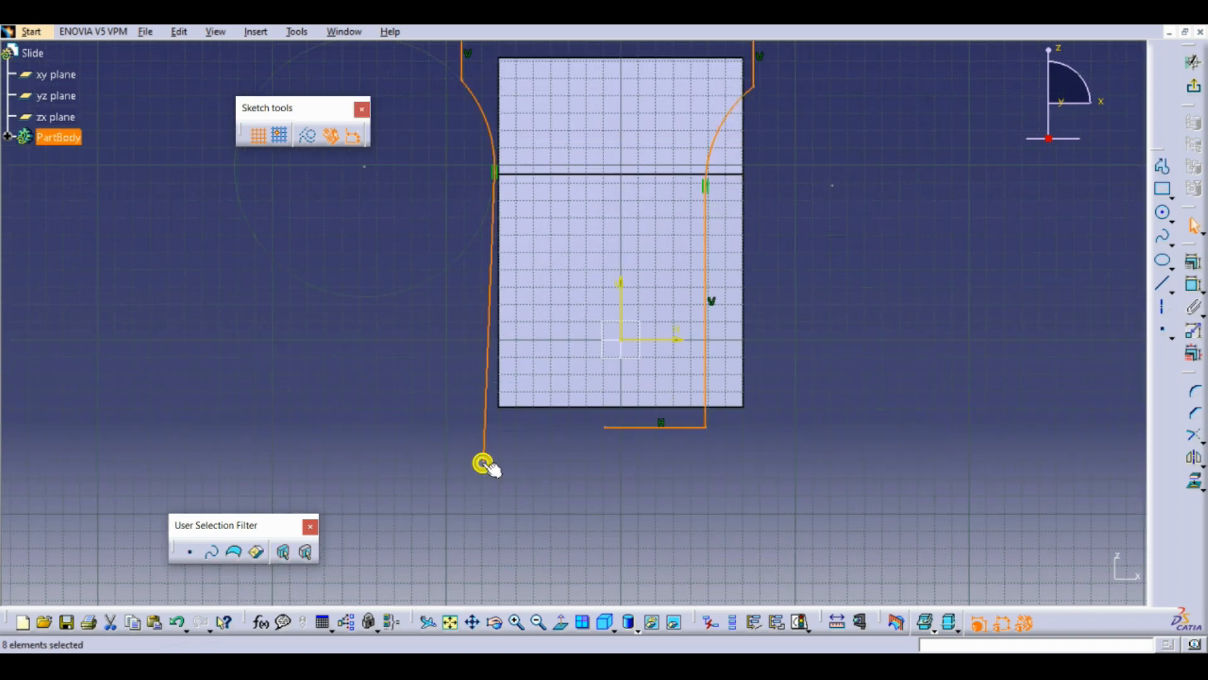
click(868, 411)
middle_click(946, 319)
mouse_move(722, 319)
middle_down()
mouse_move(956, 375)
mouse_move(1103, 345)
middle_up()
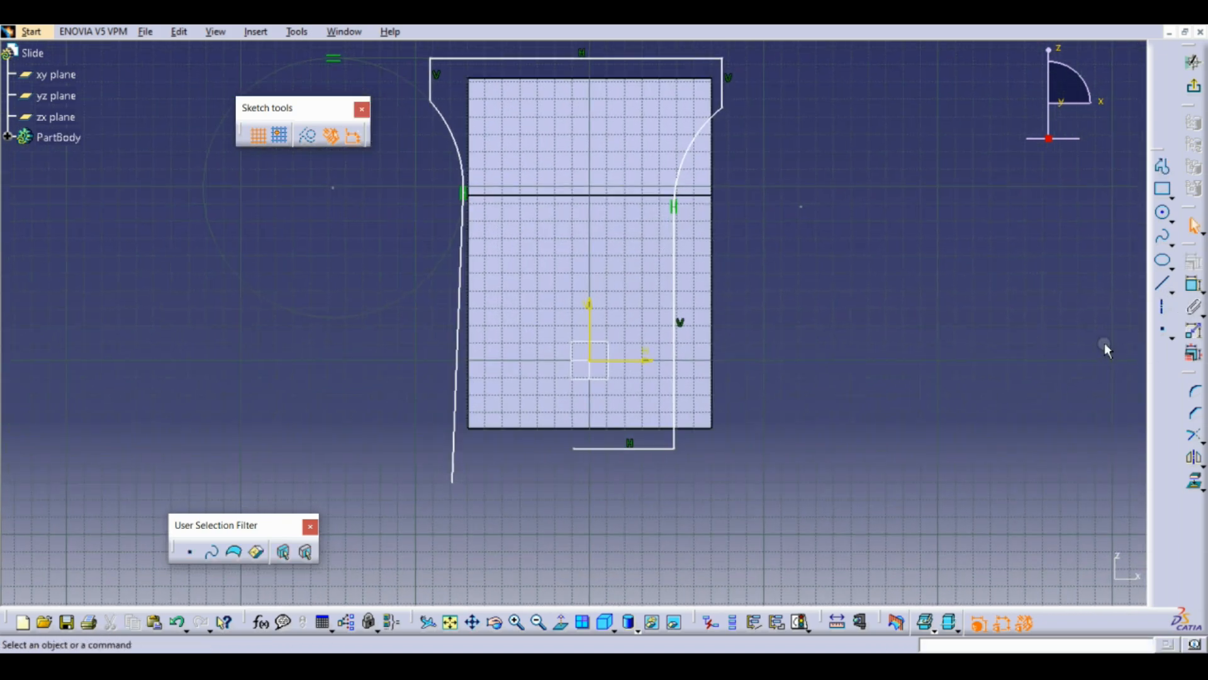
Trim the horizontal bottom line and the slanted left line to each other to close the profile's lower left corner.
click(1194, 435)
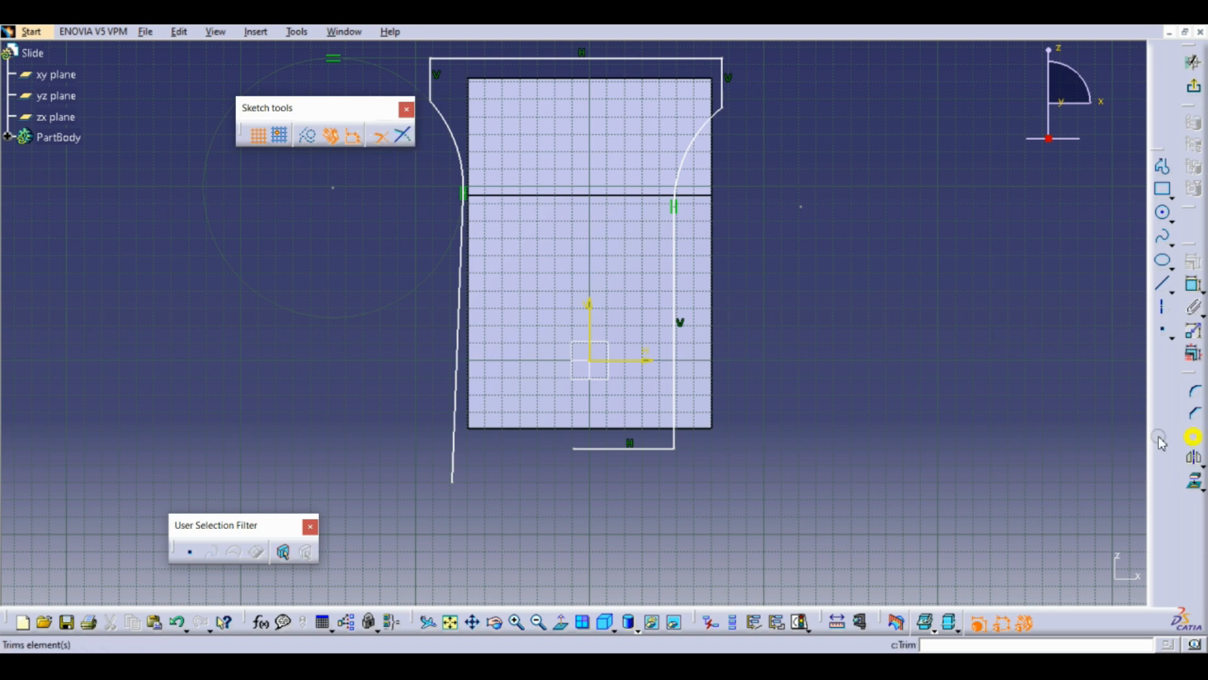
click(588, 448)
click(454, 431)
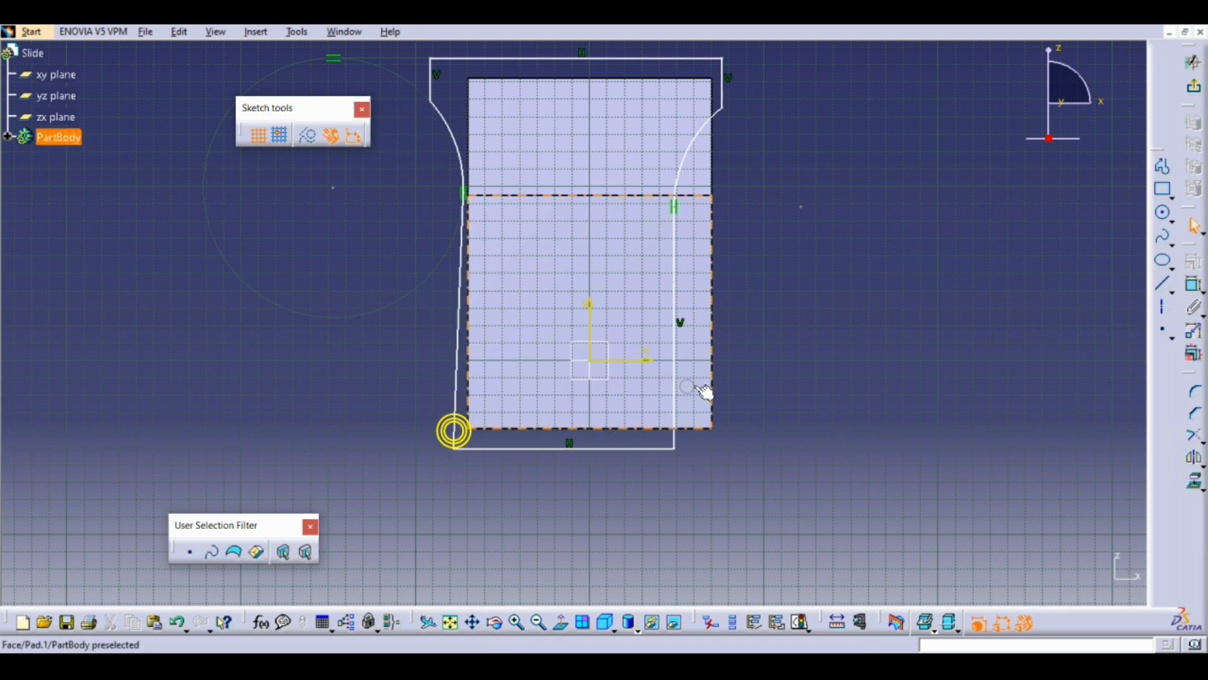
middle_drag(777, 336, 840, 428)
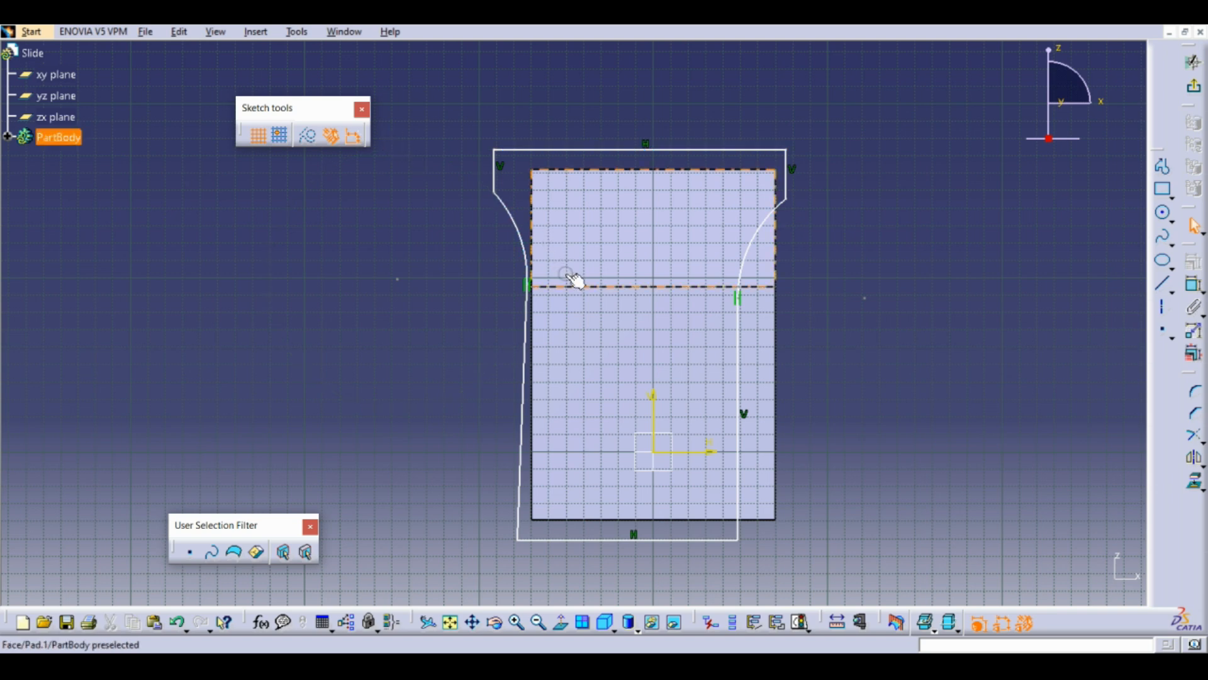
click(897, 399)
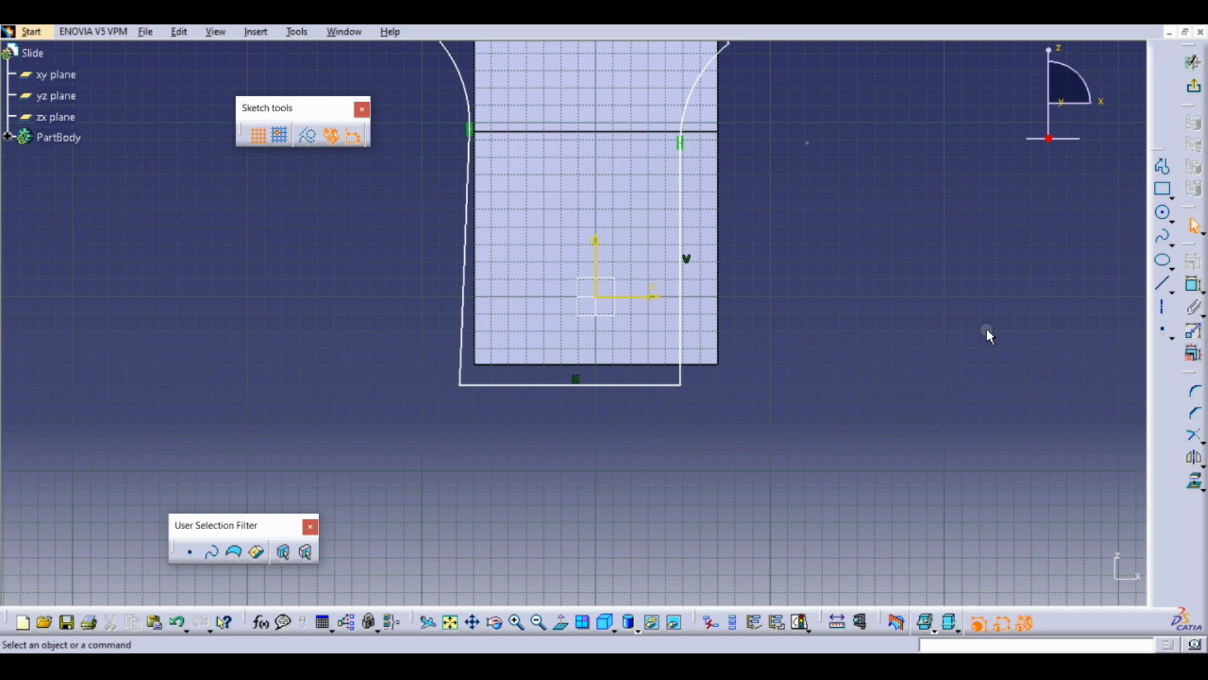
Dimension the distance between the profile's right vertical line and the sketch's vertical axis.
click(1198, 290)
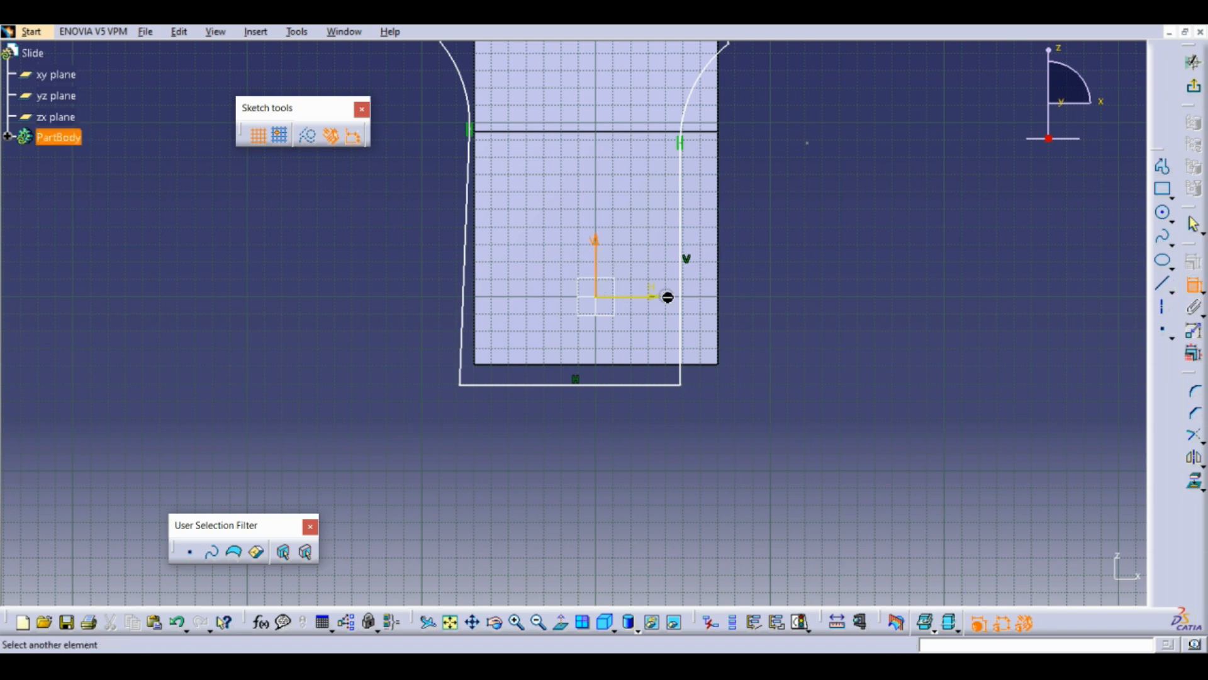
click(682, 286)
click(647, 436)
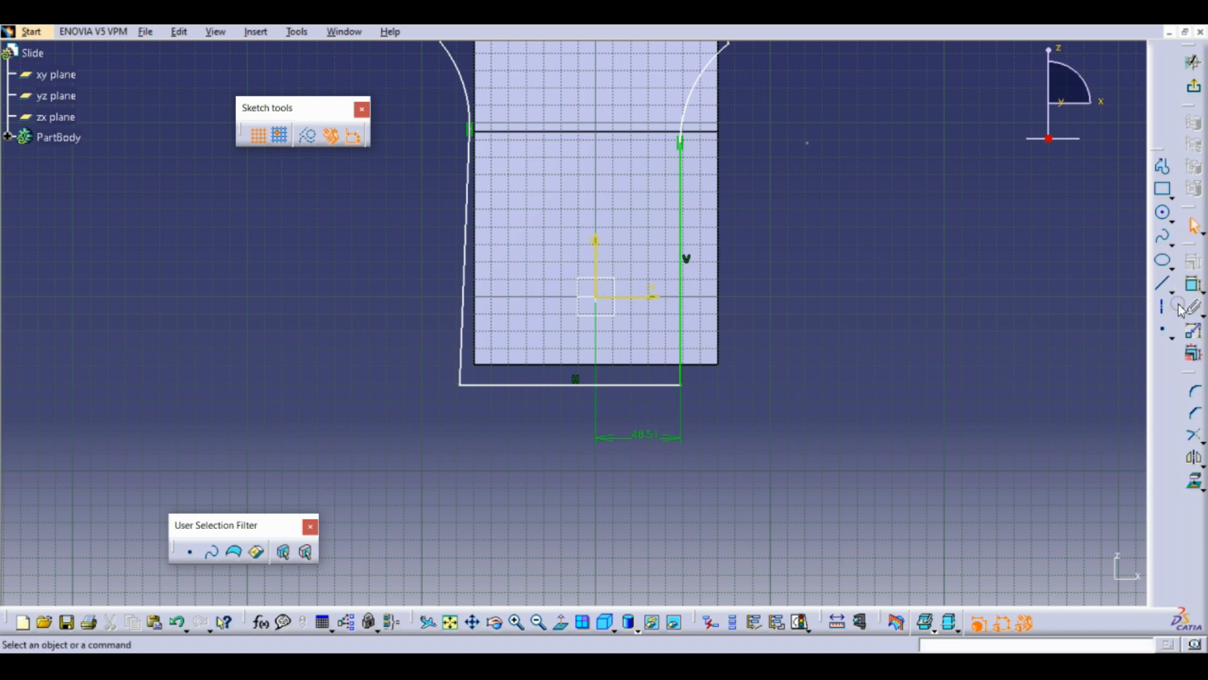
Dimension the profile's long left line from the vertical axis using the Distance constraint type.
click(1198, 283)
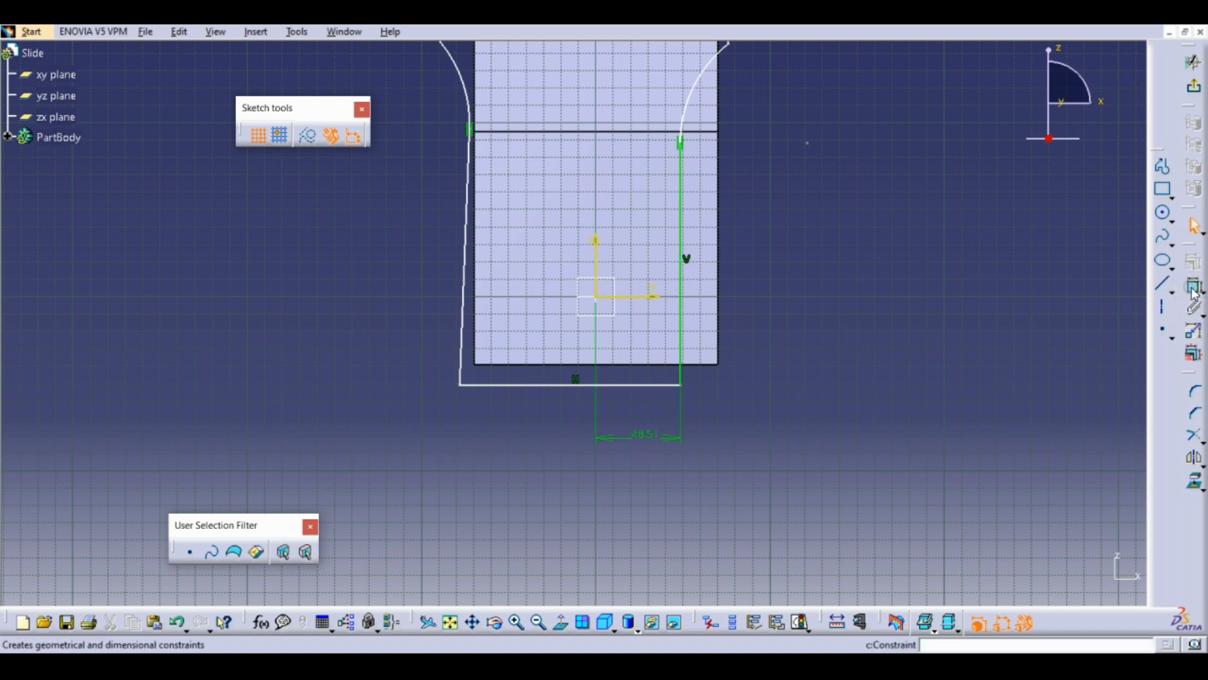
click(466, 308)
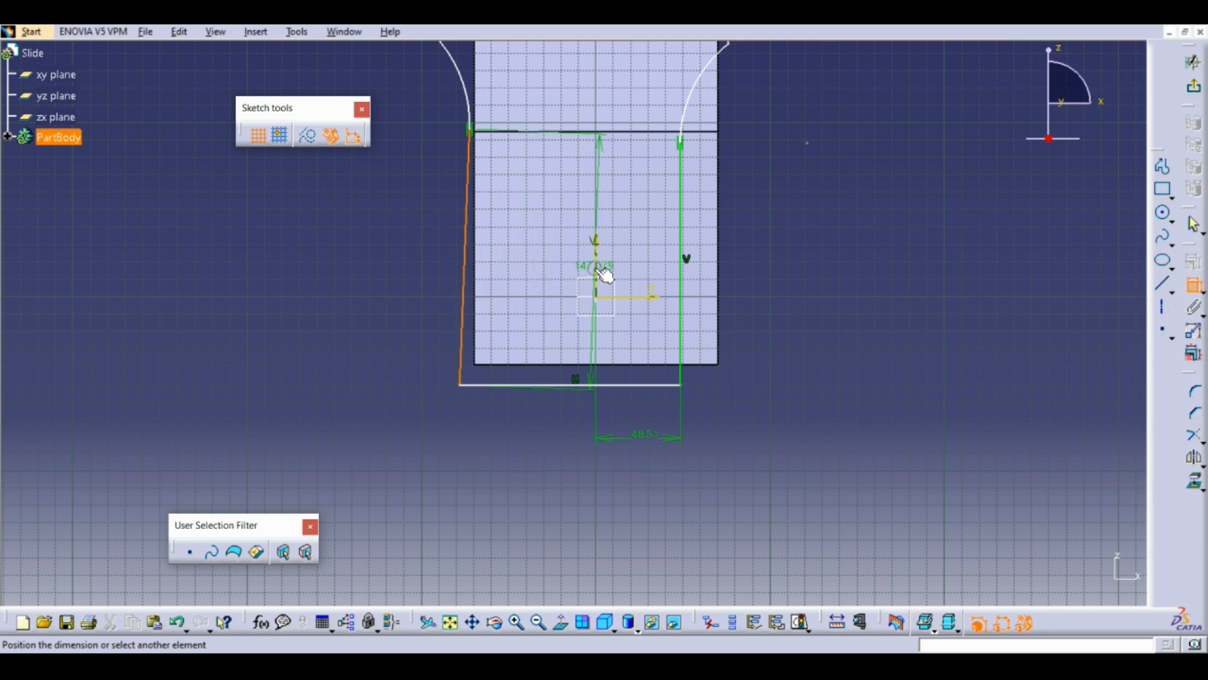
click(601, 275)
right_click(504, 429)
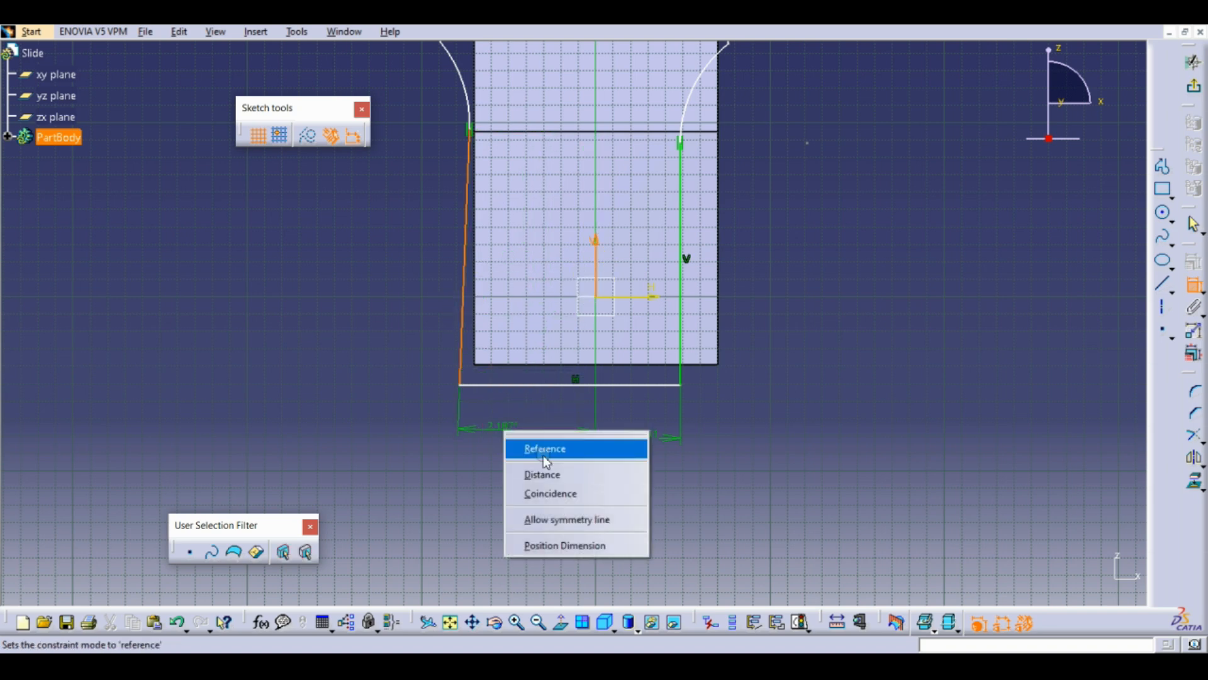
click(547, 475)
click(525, 428)
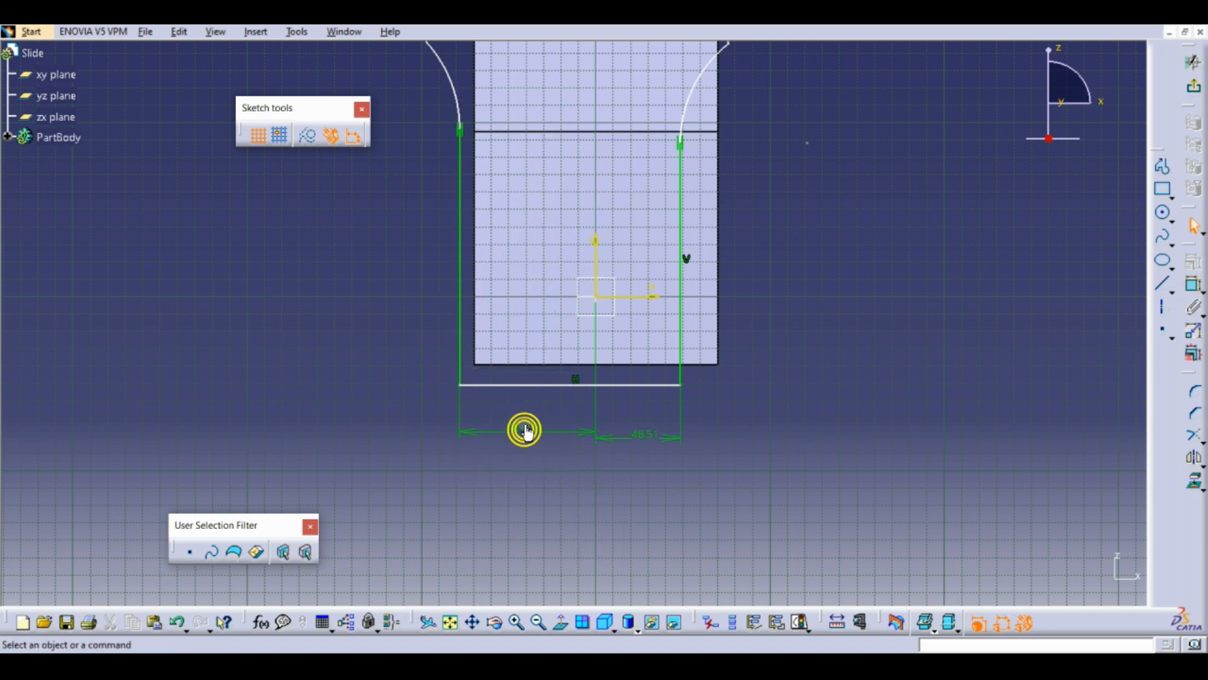
Dimension the radii of the profile's right and left arcs, placing both dimensions above the top line.
middle_drag(660, 288, 651, 455)
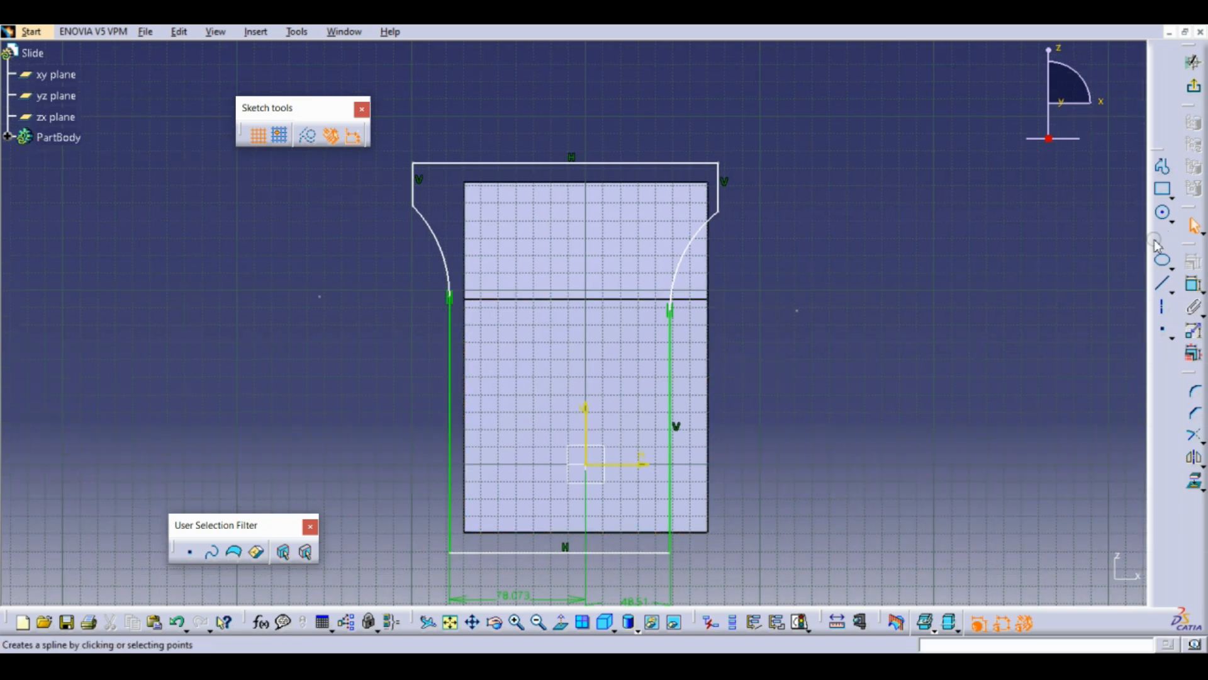
click(1194, 285)
click(685, 260)
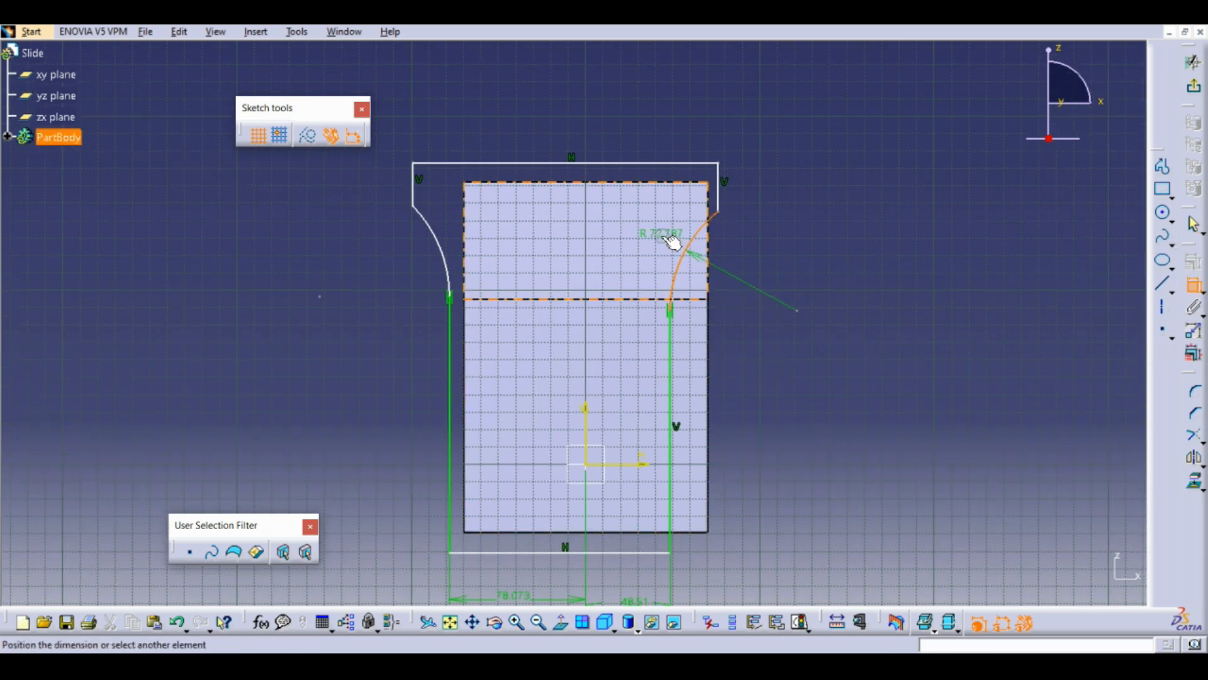
click(1194, 288)
click(1194, 289)
click(702, 237)
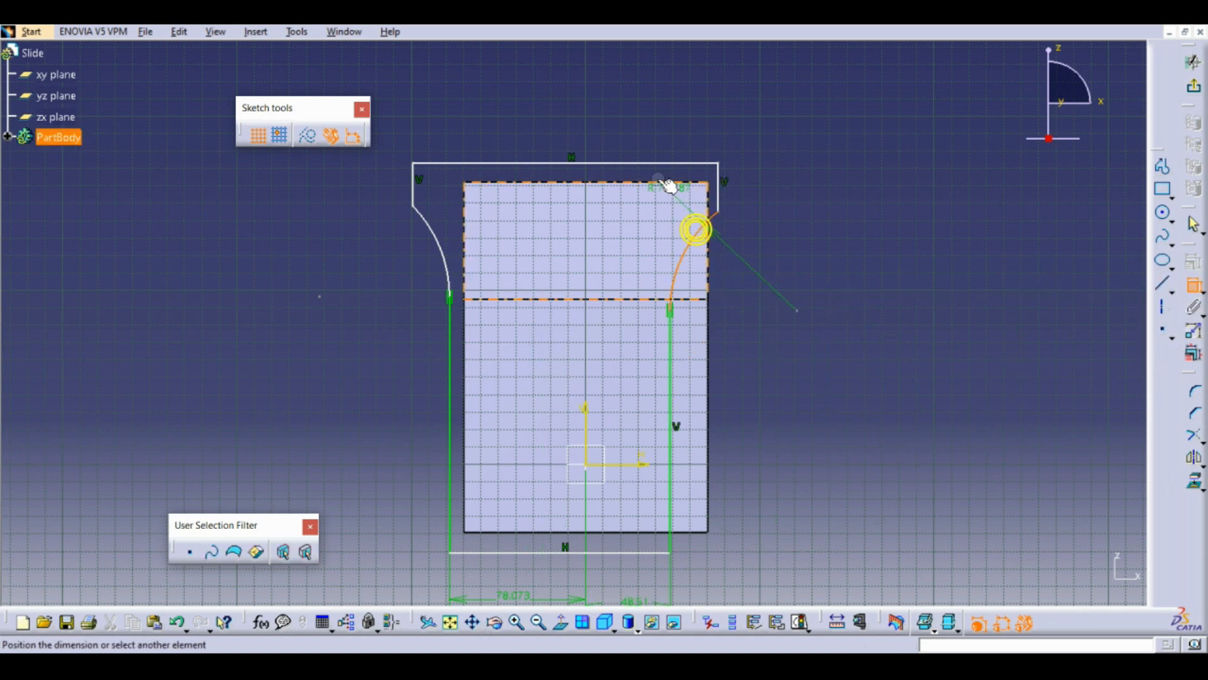
click(617, 146)
click(1194, 288)
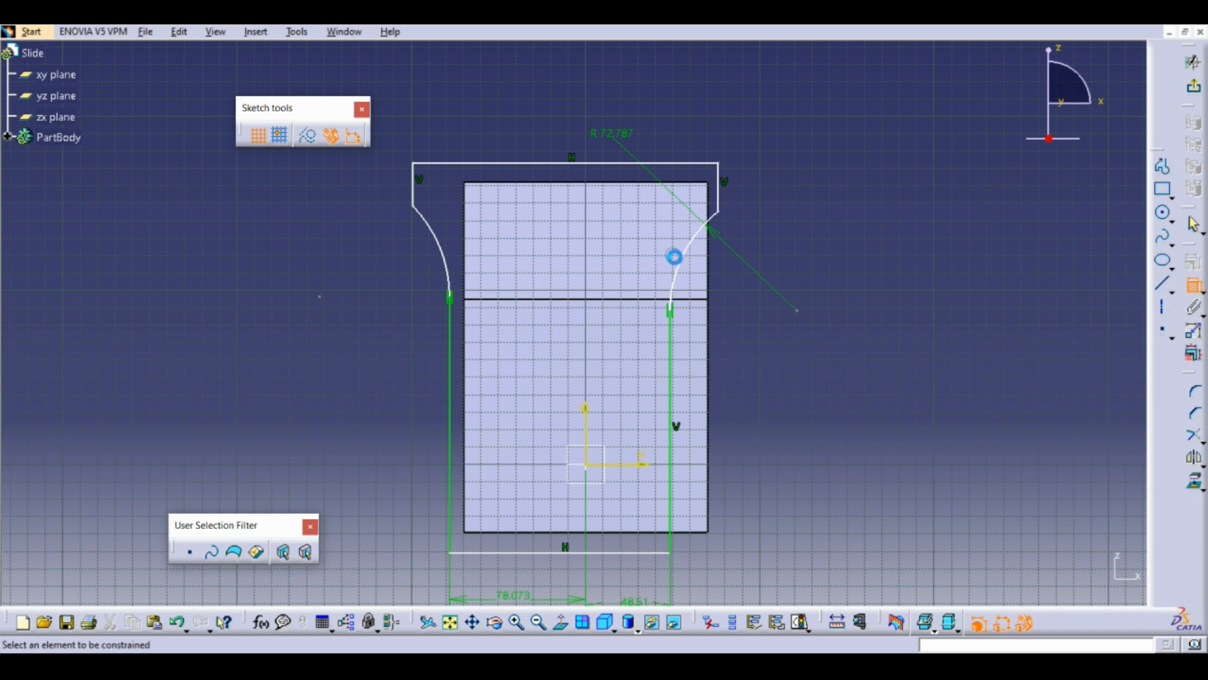
click(443, 255)
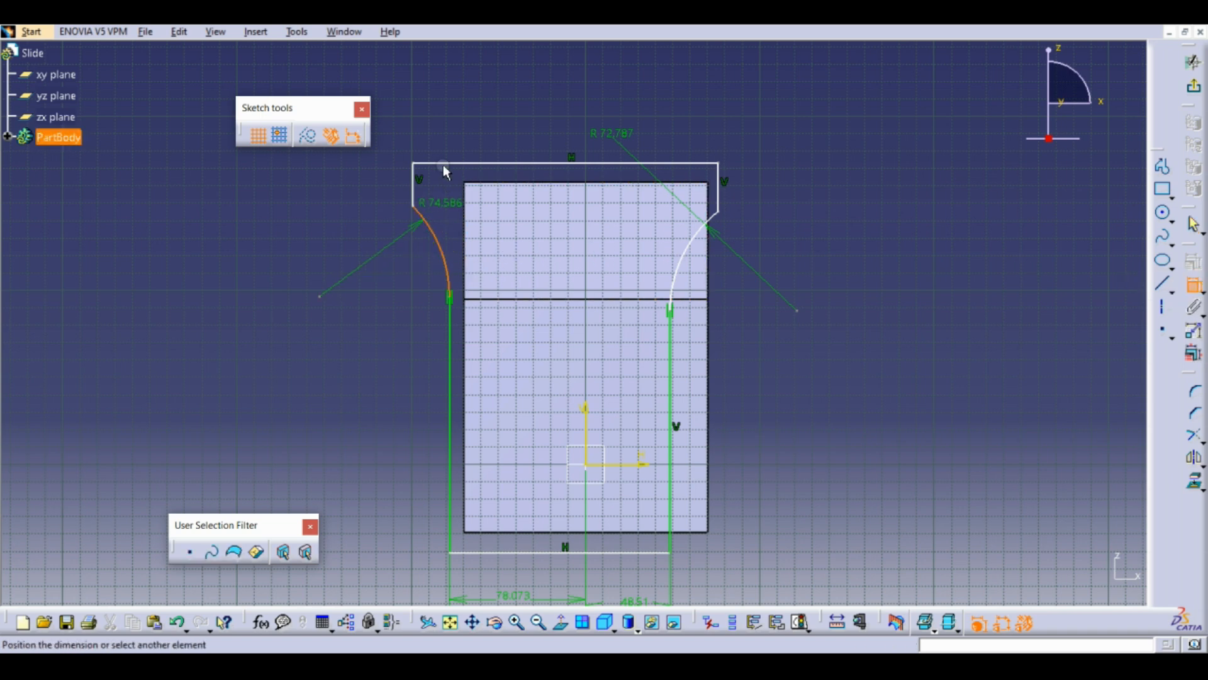
click(546, 133)
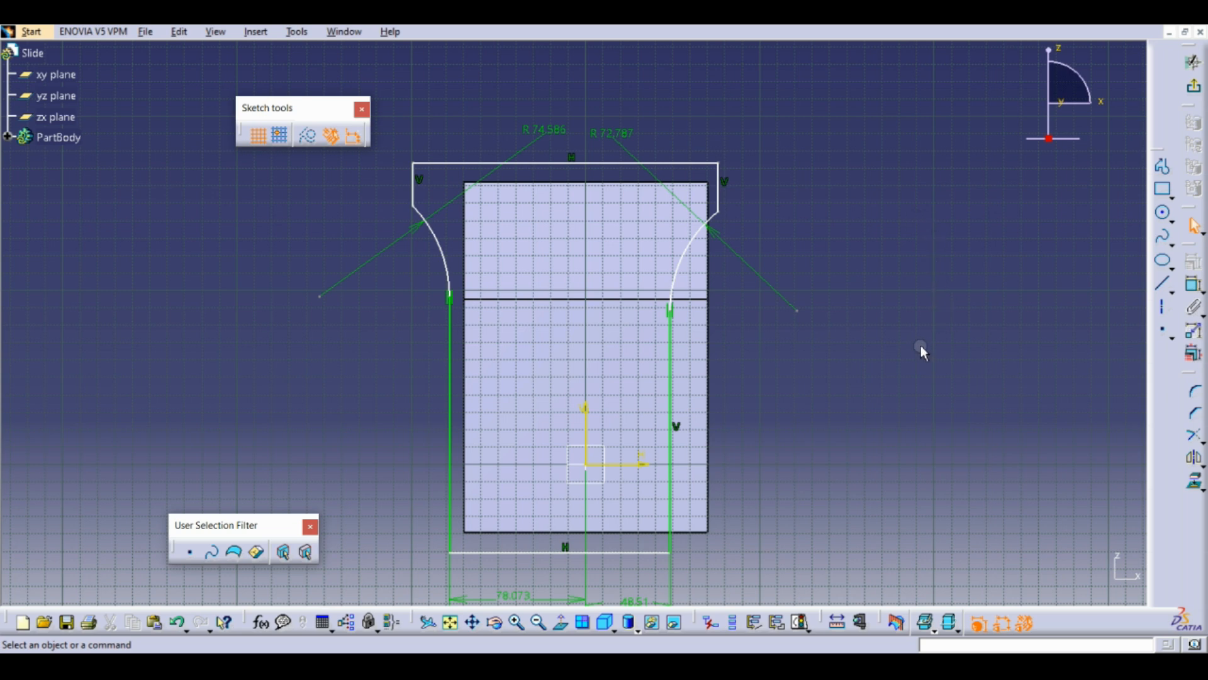
Dimension the lengths of the short vertical edges at the profile's upper right and upper left ends.
click(1194, 285)
click(720, 191)
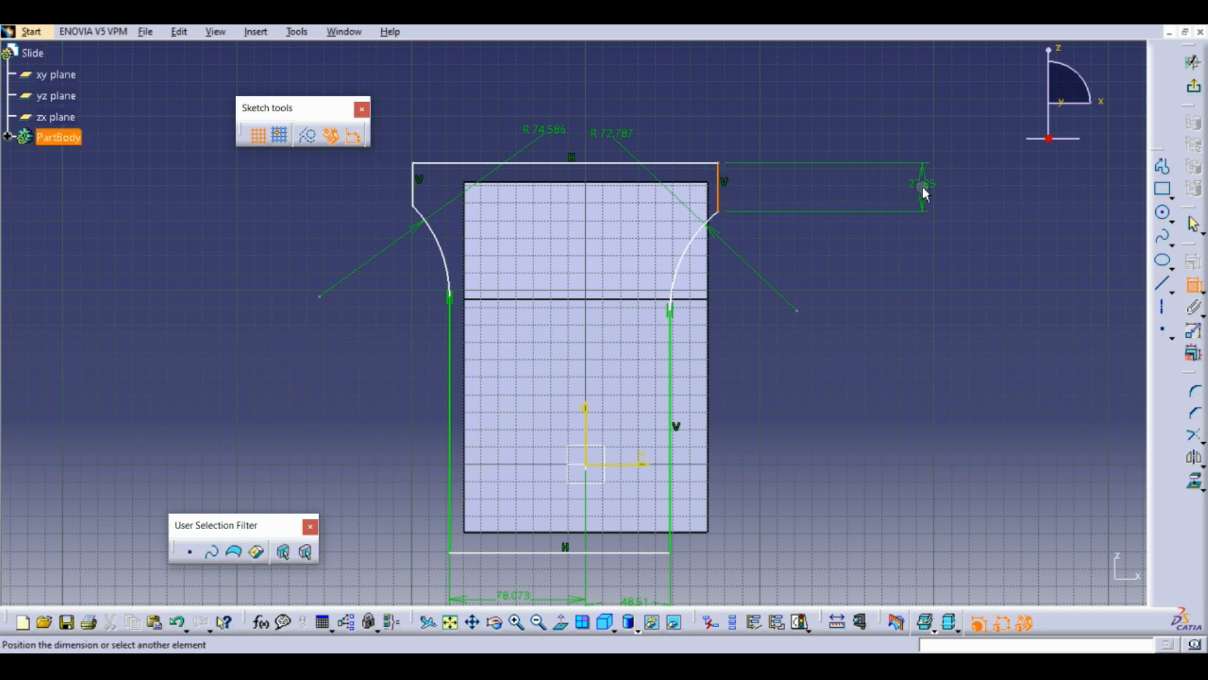
click(924, 187)
click(1195, 286)
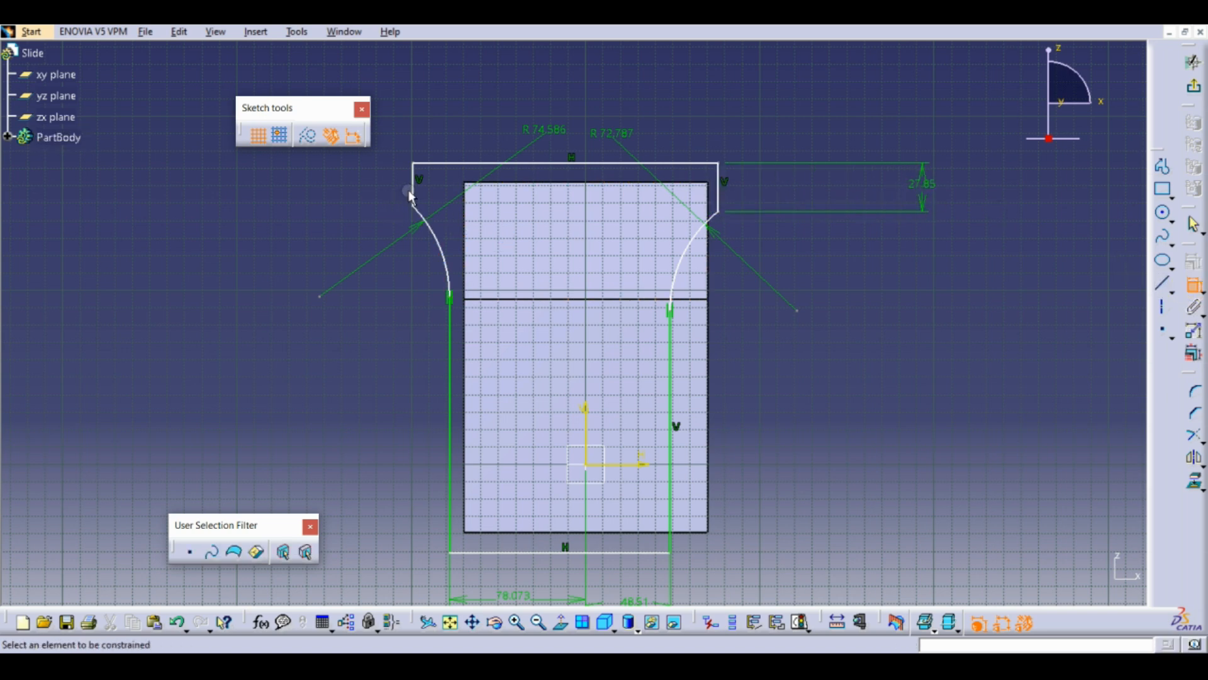
click(412, 188)
click(297, 179)
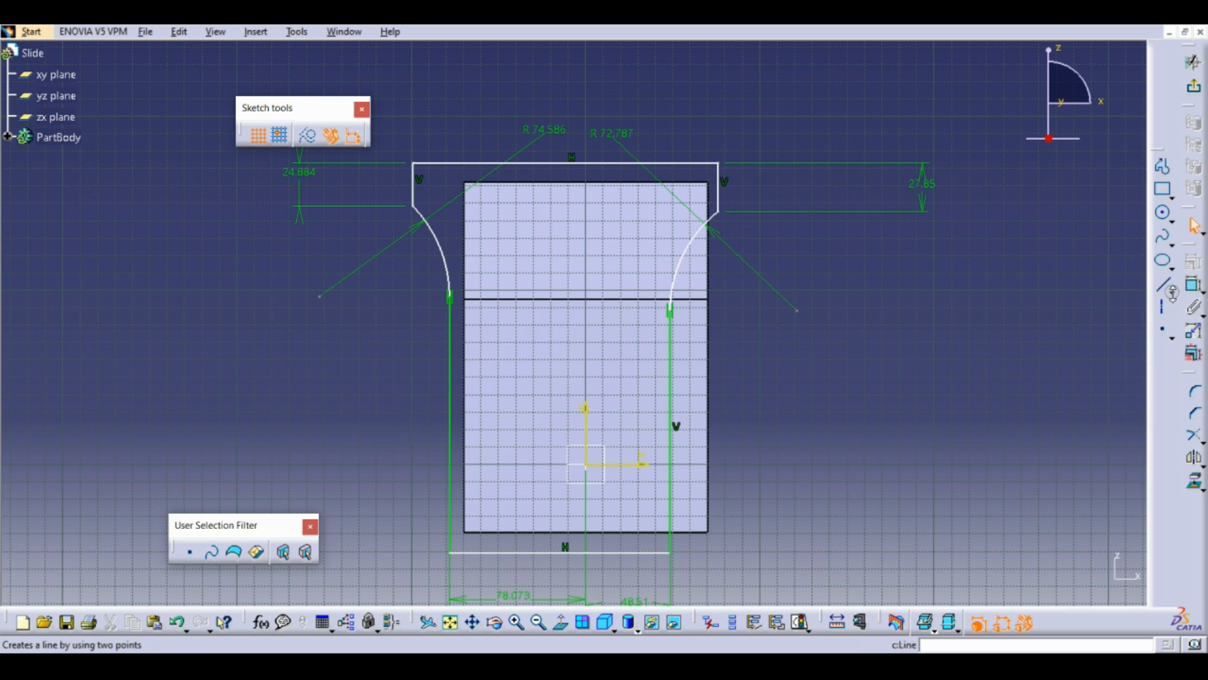
Dimension the lengths of the profile's long right and left vertical lines, placing each dimension outside the profile.
click(1196, 288)
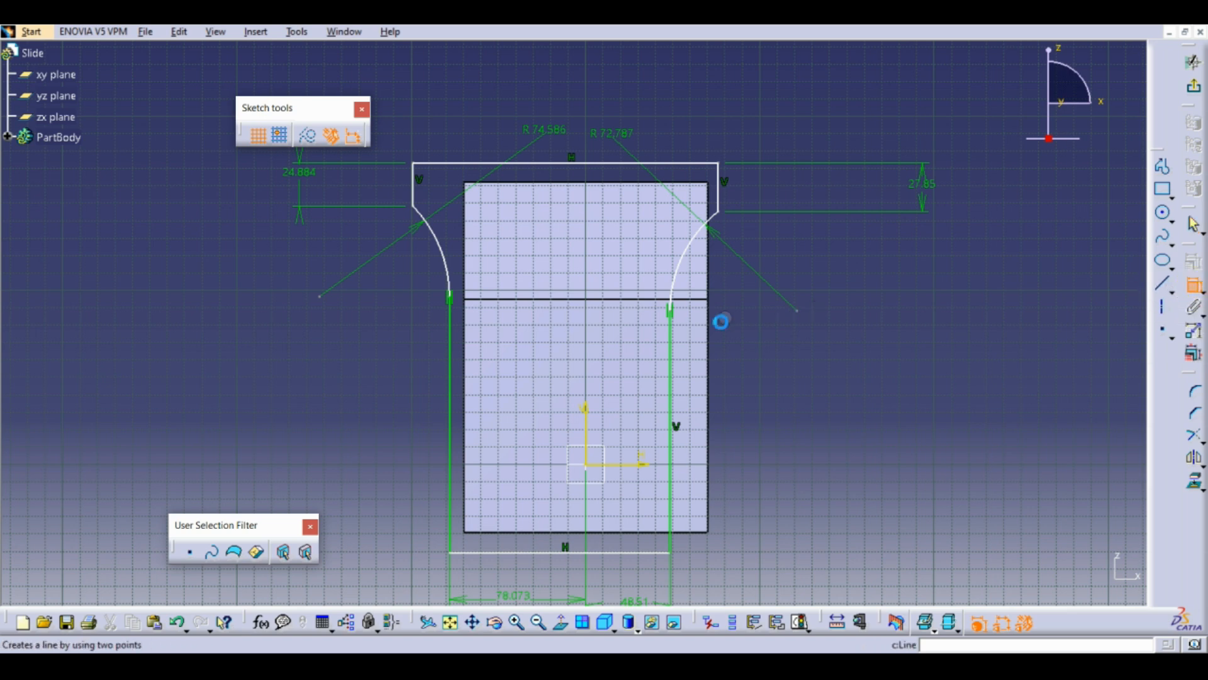
click(671, 511)
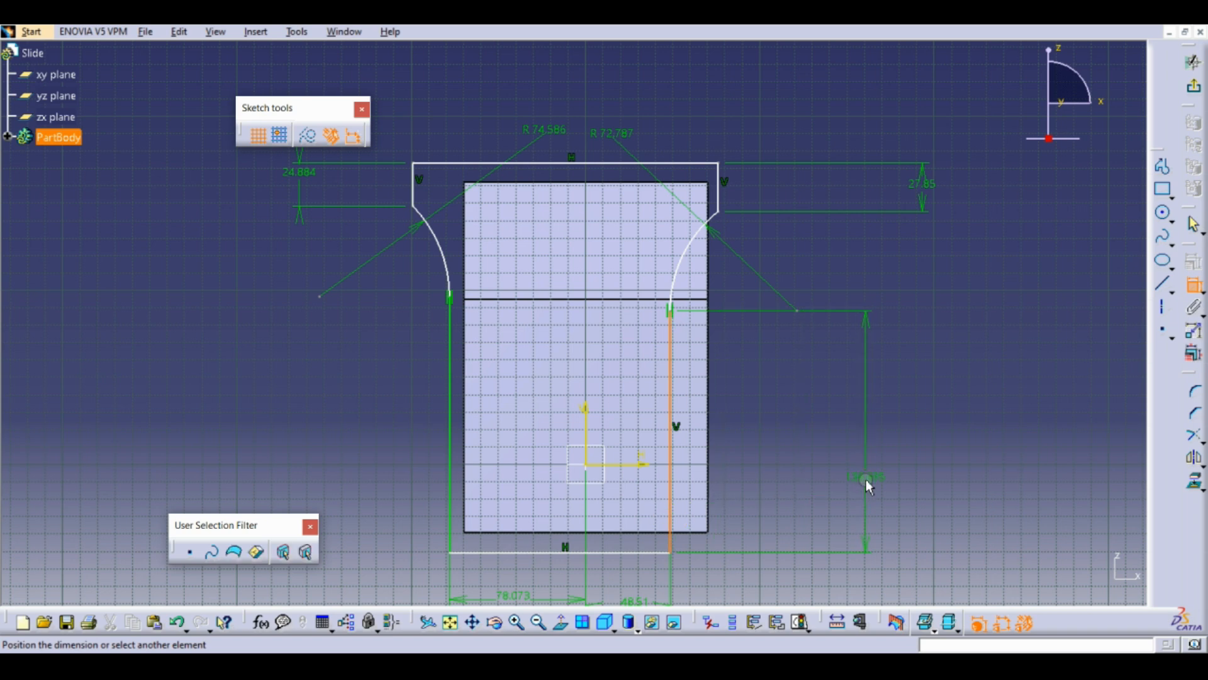
click(876, 470)
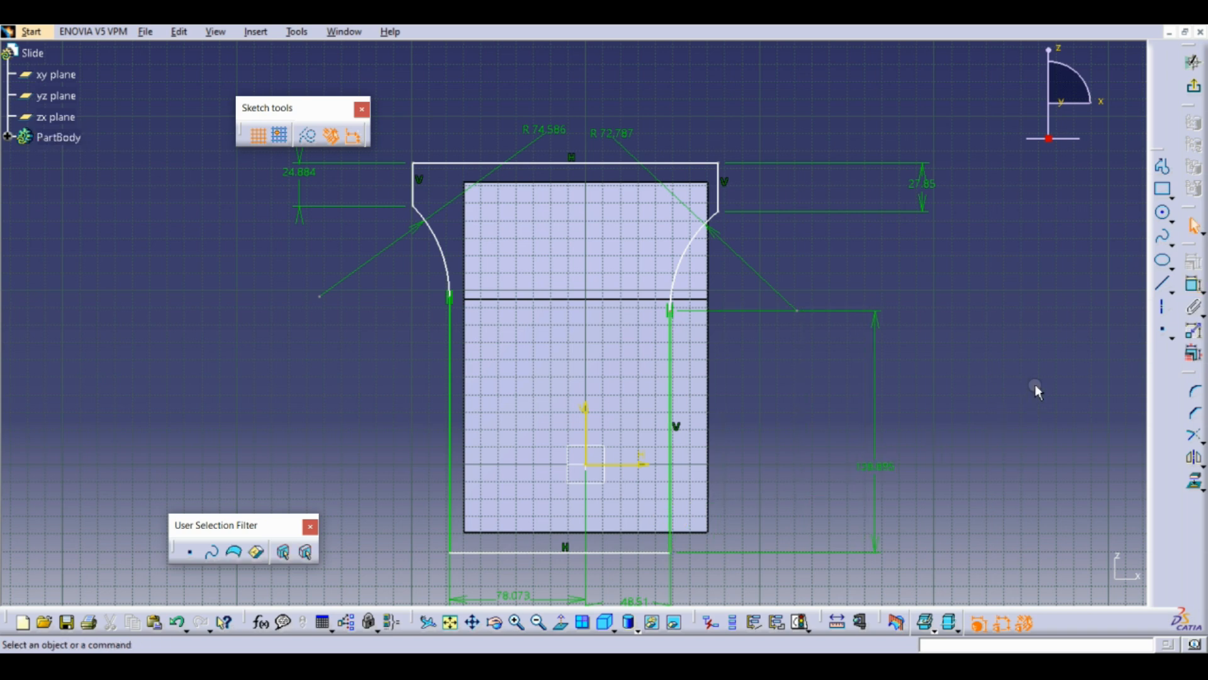
click(1194, 284)
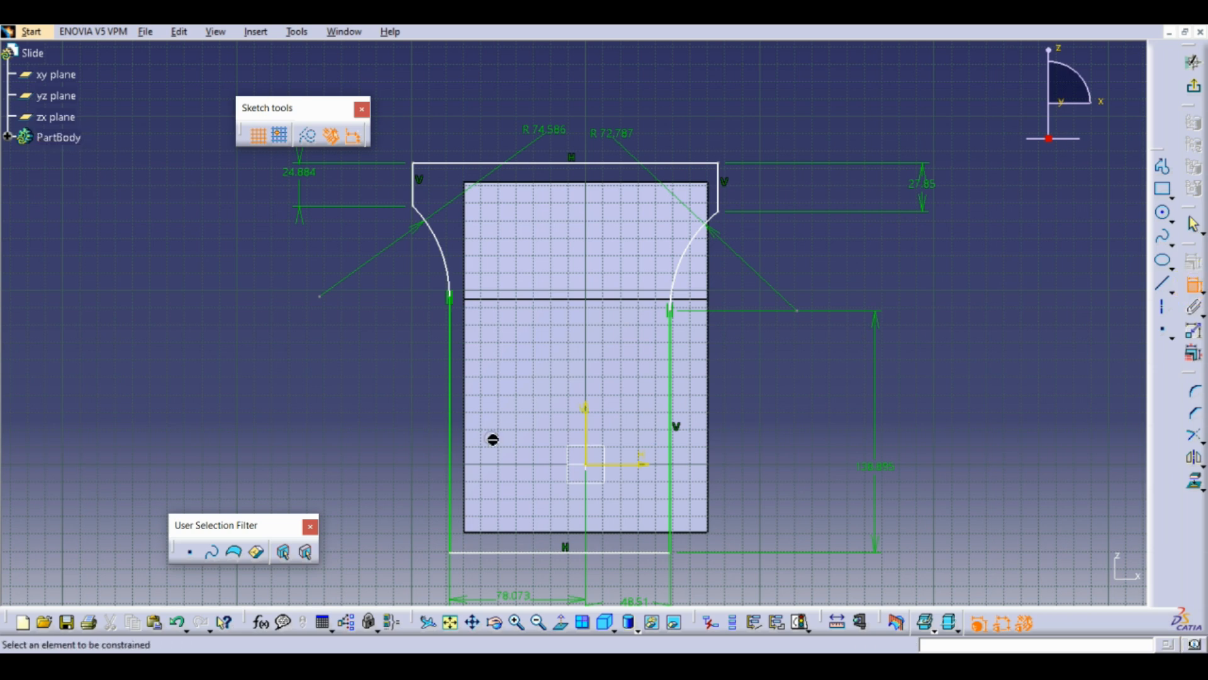
click(451, 432)
click(365, 432)
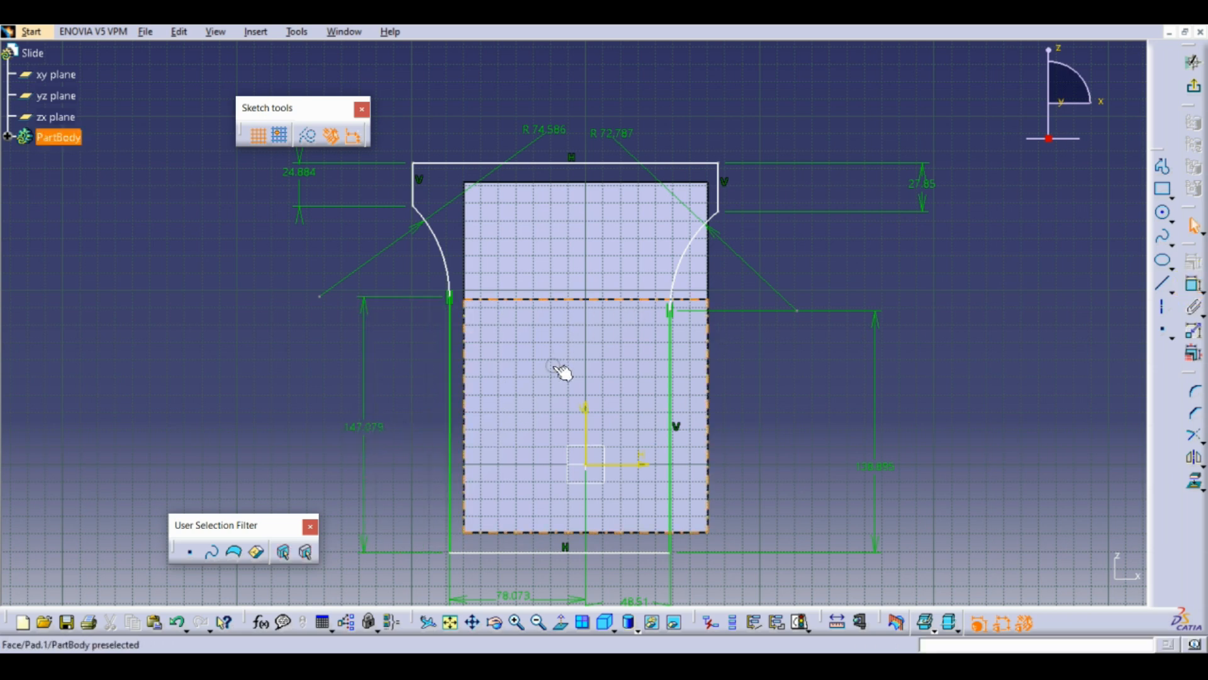
Dimension the upper right vertical edge's distance from the vertical axis above the profile, and pick the upper left edge for a constraint.
click(1194, 284)
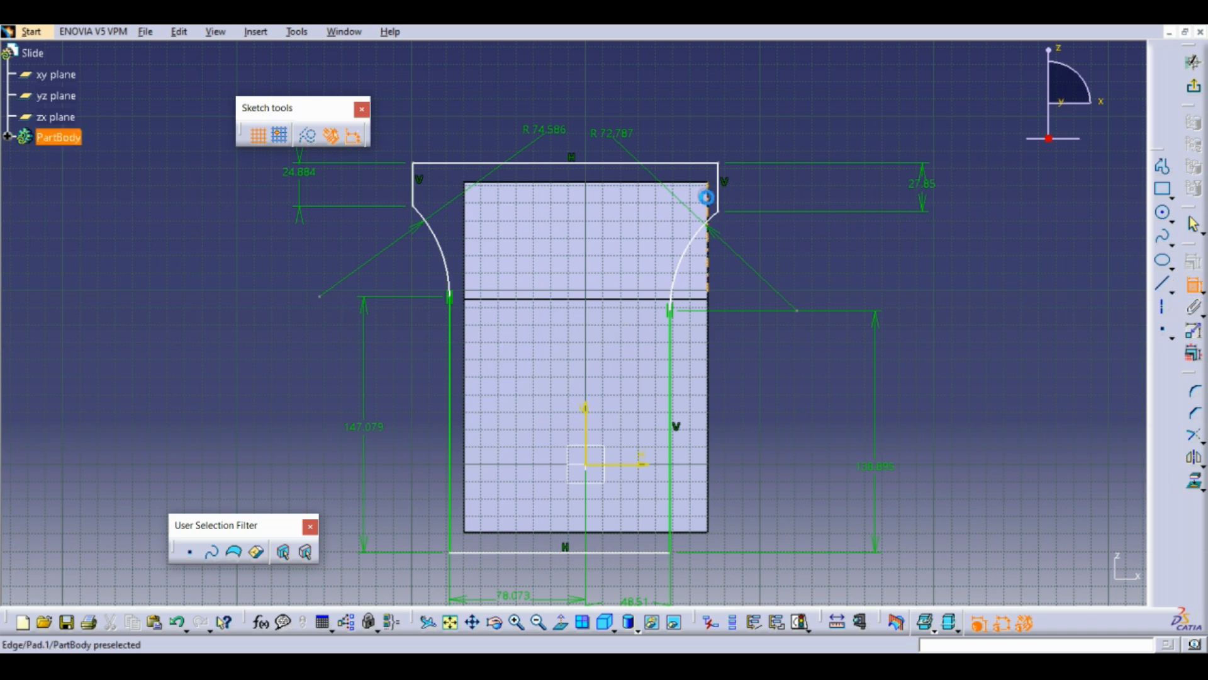
click(719, 195)
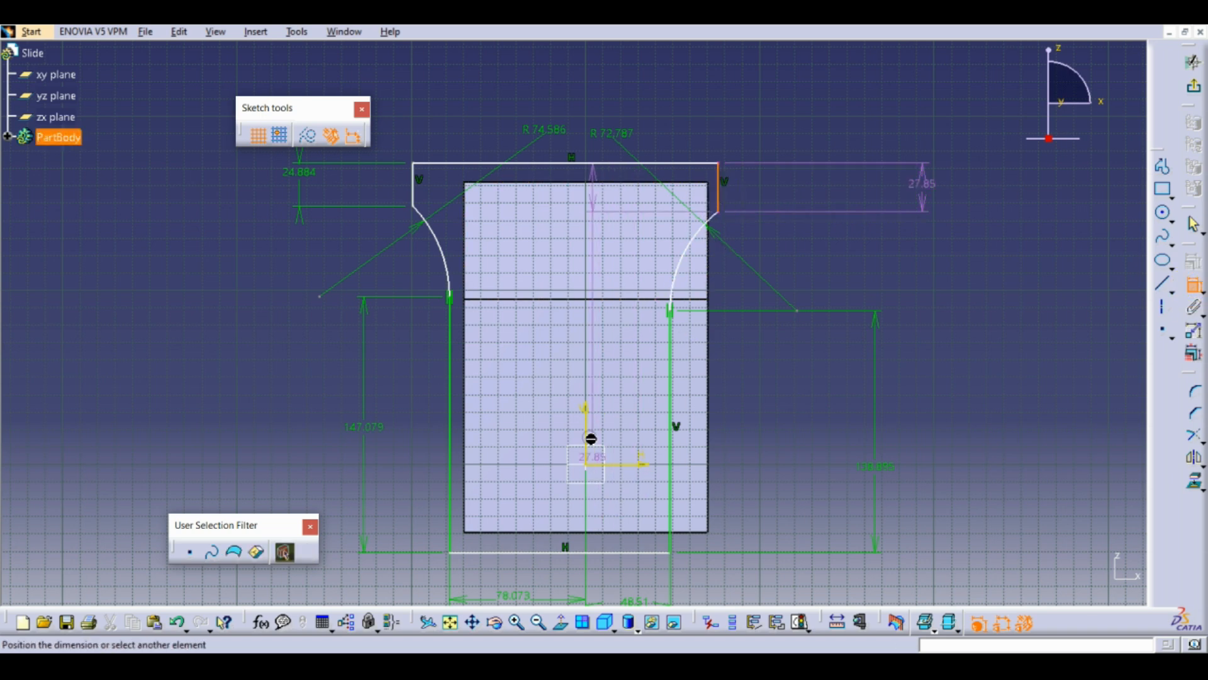
click(586, 418)
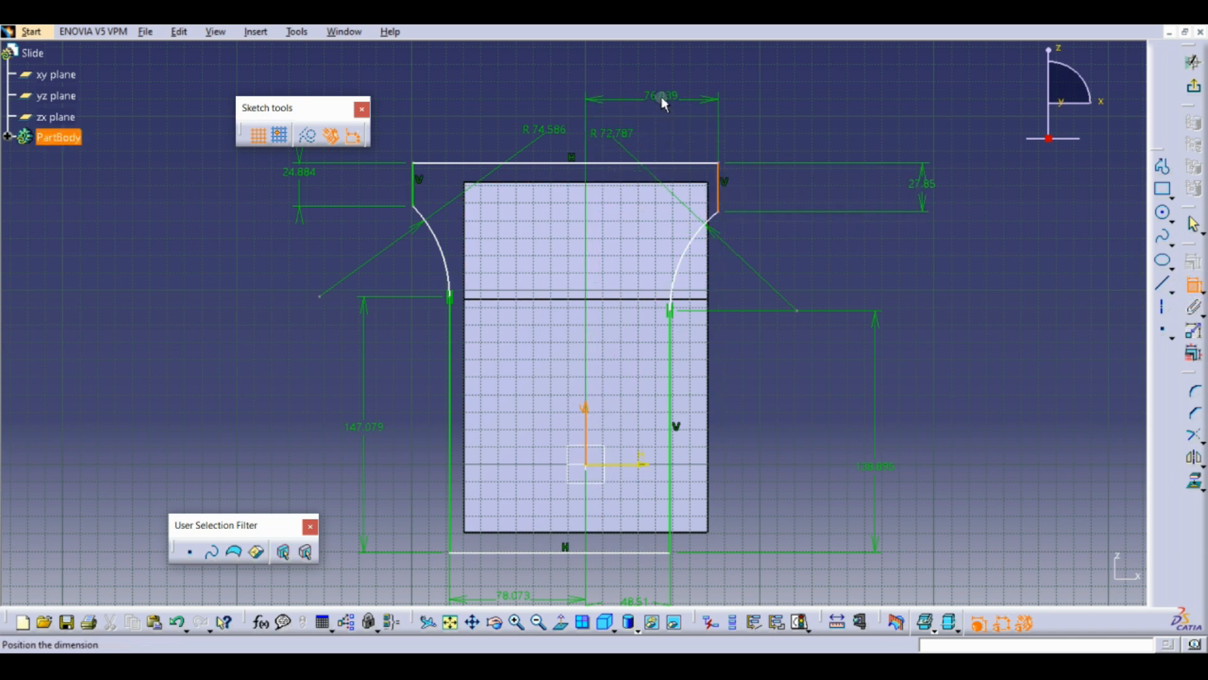
click(662, 100)
click(1194, 285)
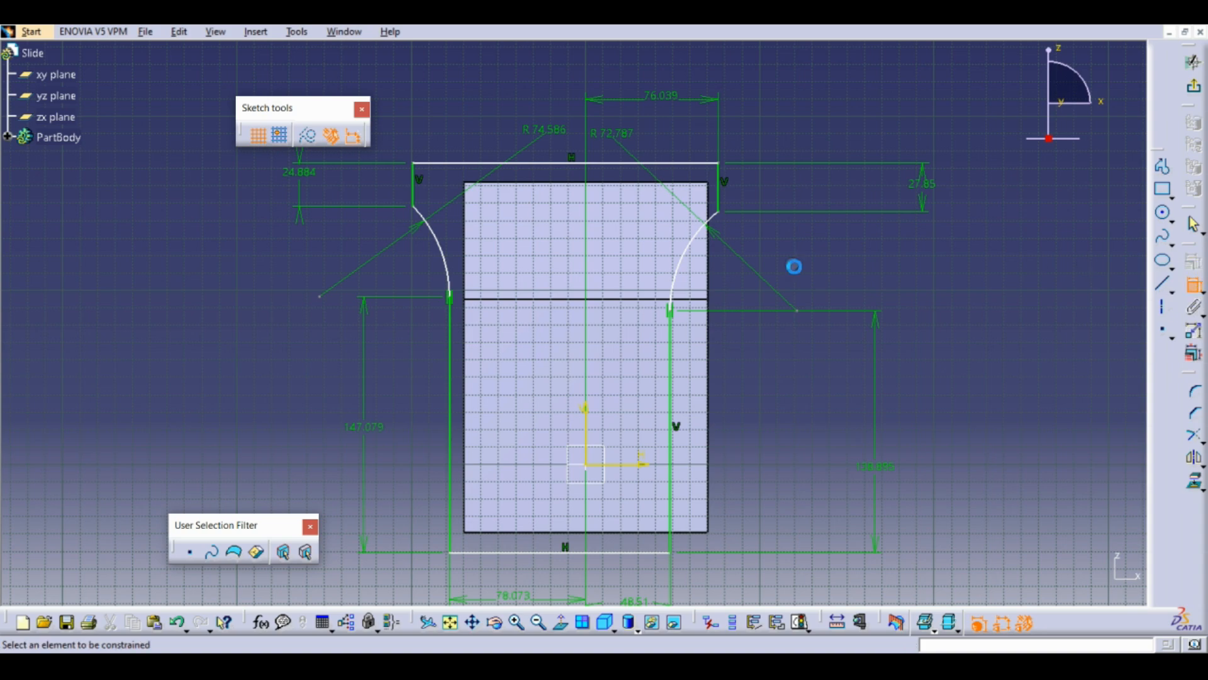
click(421, 189)
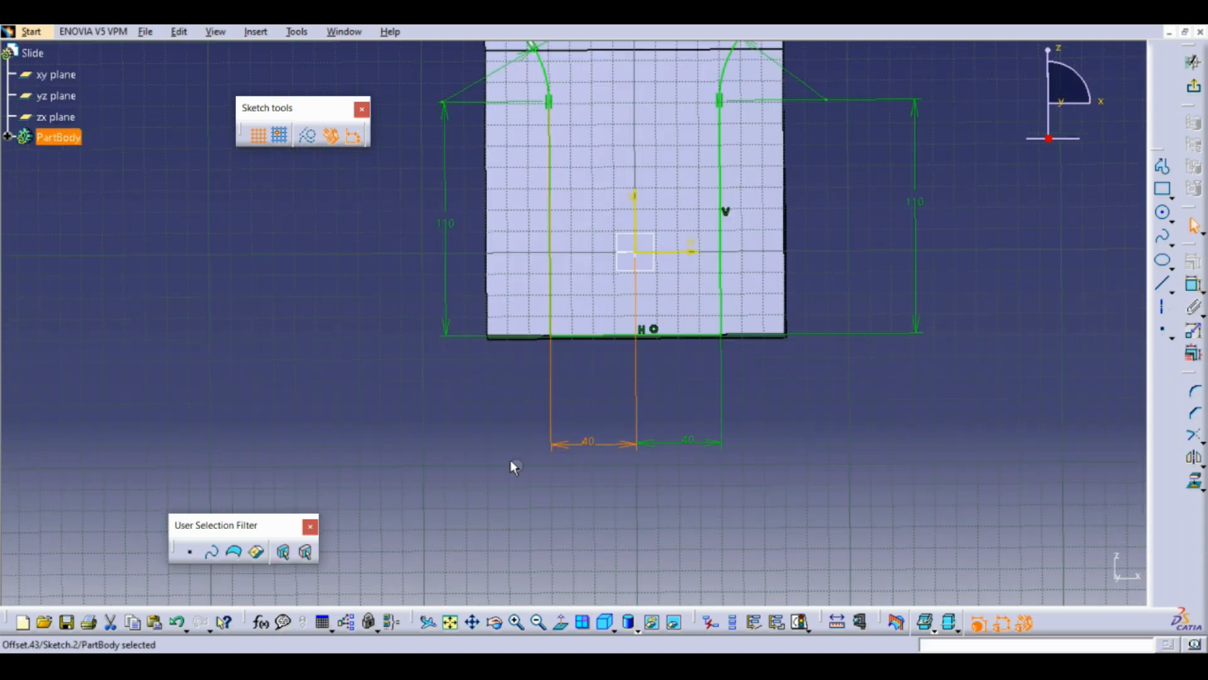
Dimension the upper left vertical edge from the sketch's vertical axis and set the distance to 71 mm.
mouse_move(512, 464)
middle_down()
mouse_move(515, 394)
mouse_move(518, 466)
middle_up()
middle_drag(549, 262, 542, 331)
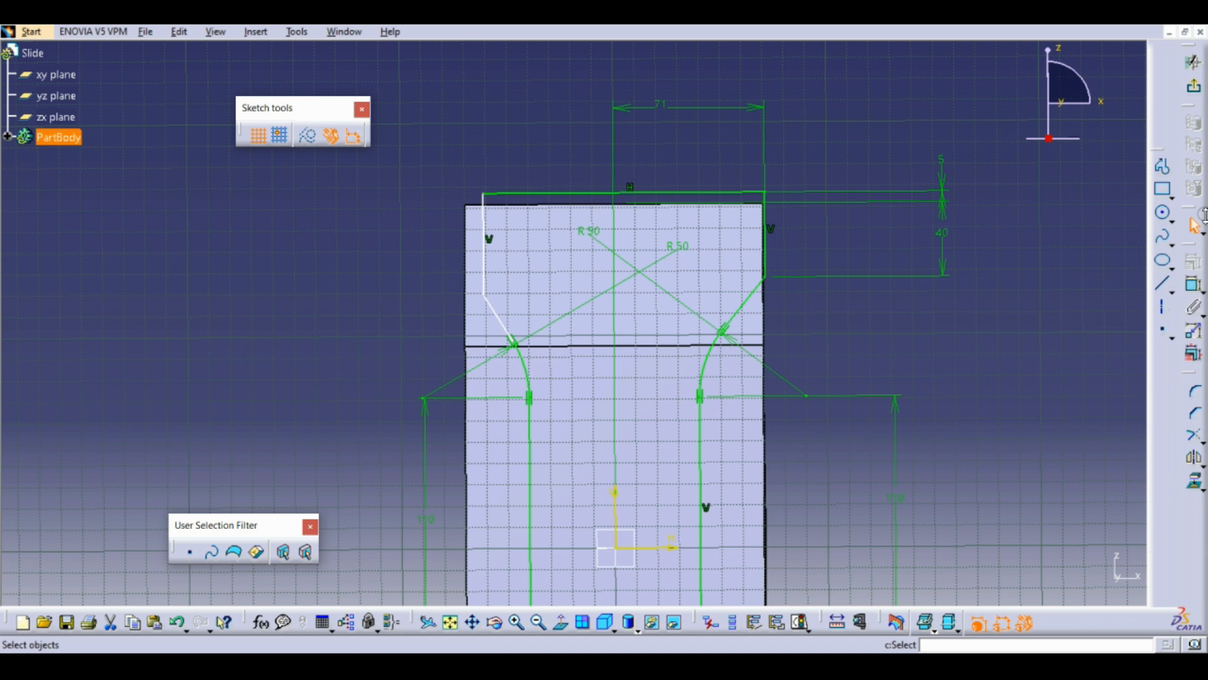
click(1194, 285)
click(493, 223)
click(624, 514)
click(551, 137)
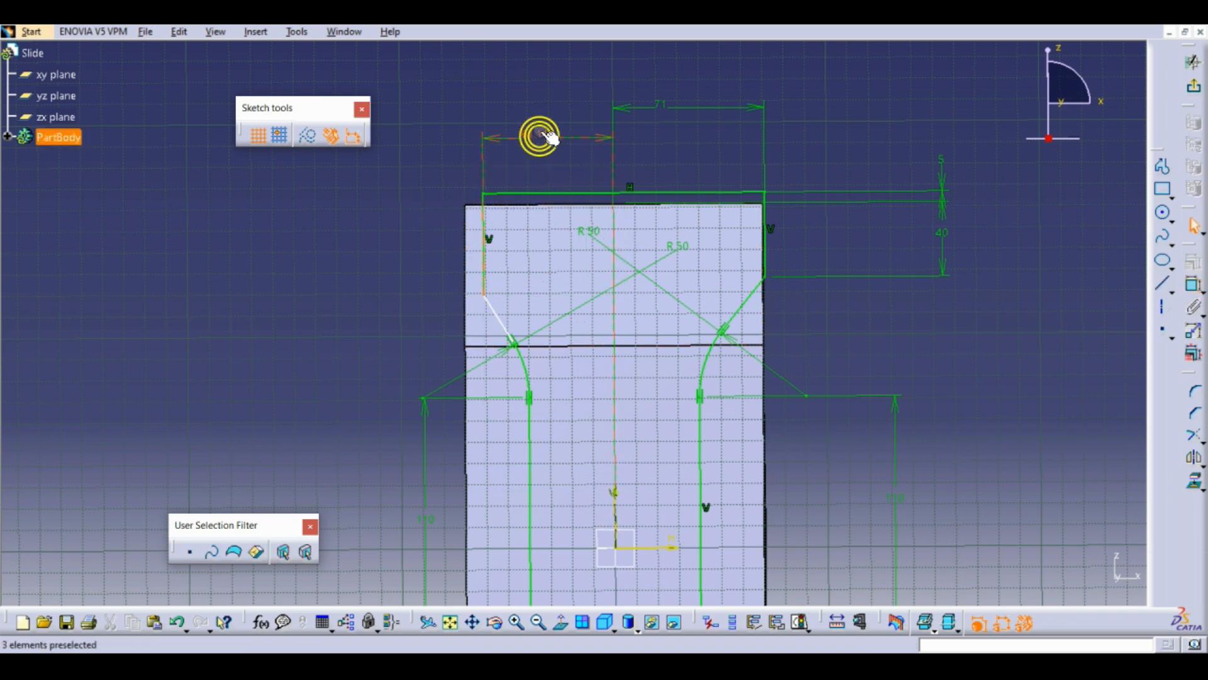
double_click(551, 137)
text(71mm)
key(Return)
Dimension the length of the profile's upper left vertical edge and set it to 40 mm.
middle_drag(623, 364, 626, 341)
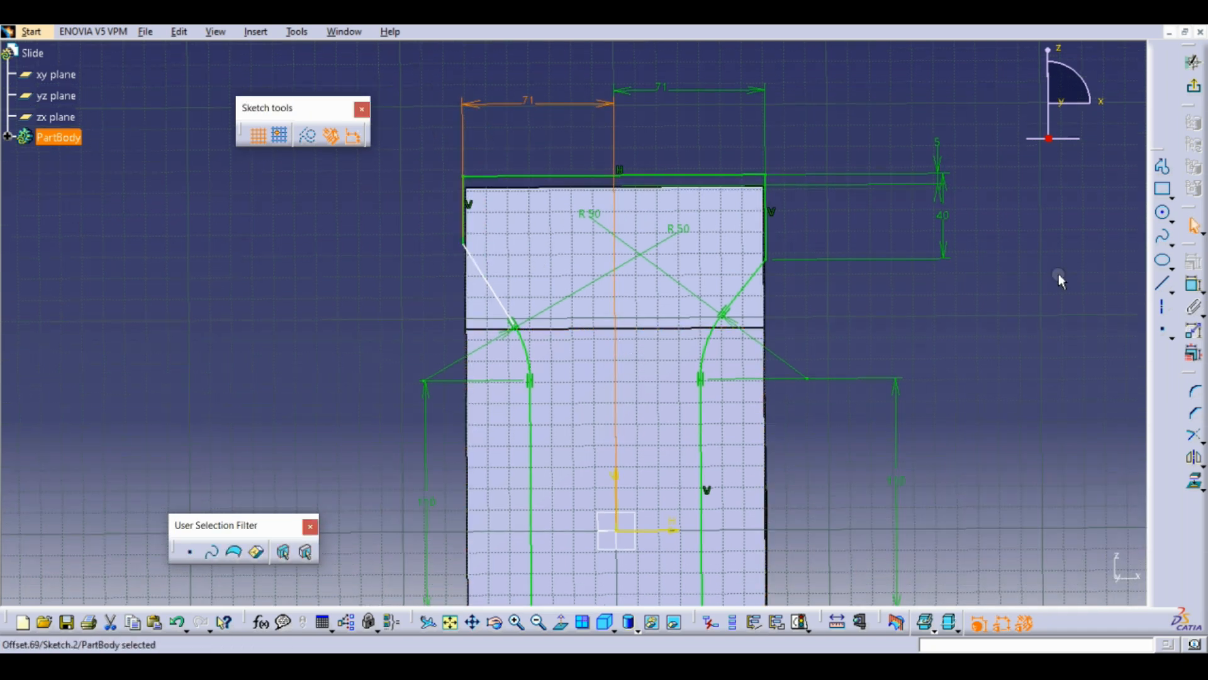
click(1196, 287)
click(466, 232)
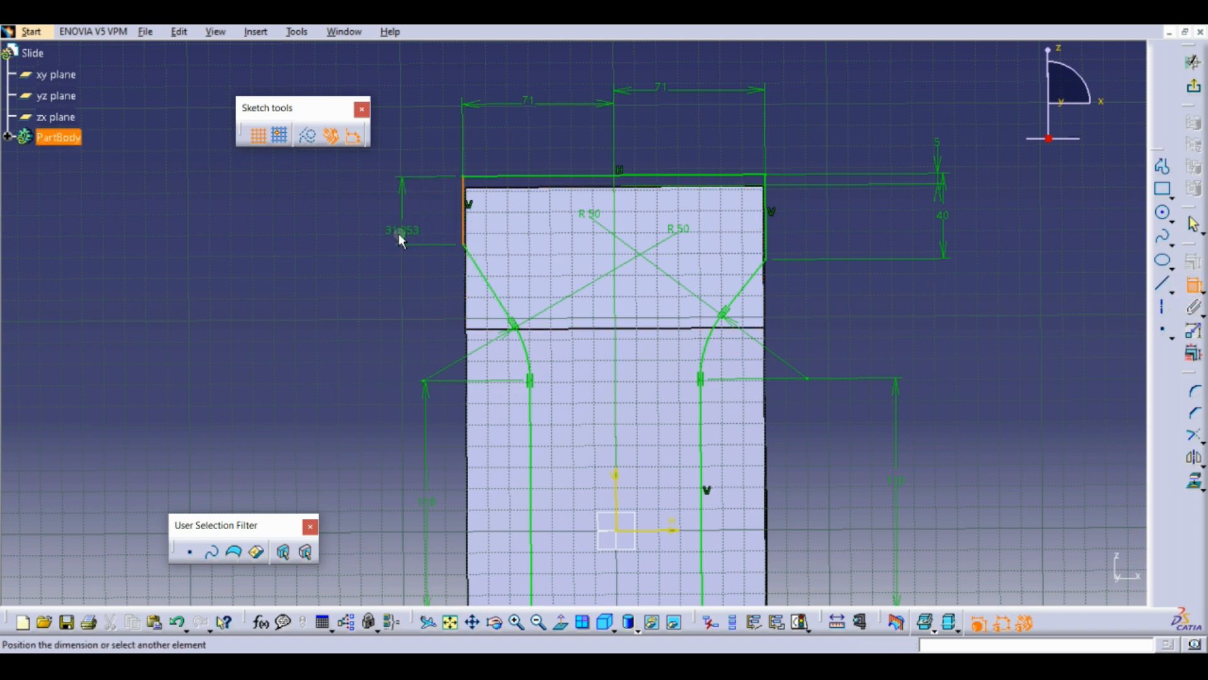
click(398, 216)
double_click(395, 211)
text(40)
key(Return)
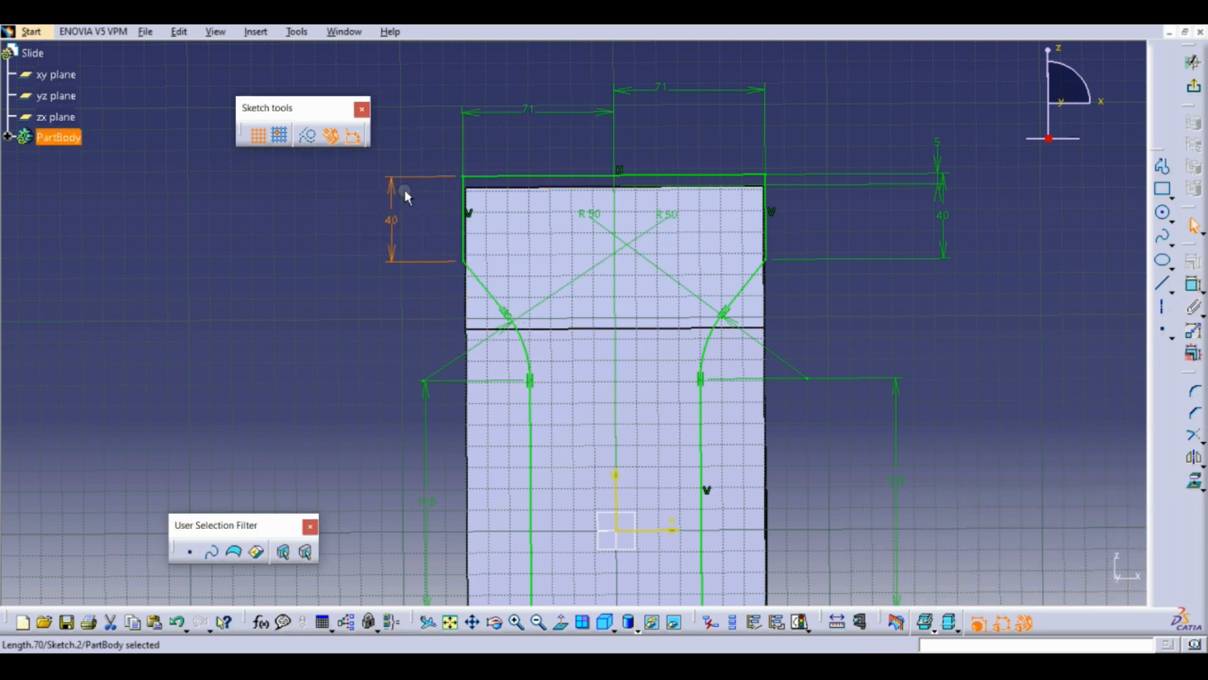
Exit the sketch and cut a pocket from it with the side reversed and the first limit set to Up to next.
middle_drag(602, 196, 593, 303)
middle_drag(623, 321, 622, 280)
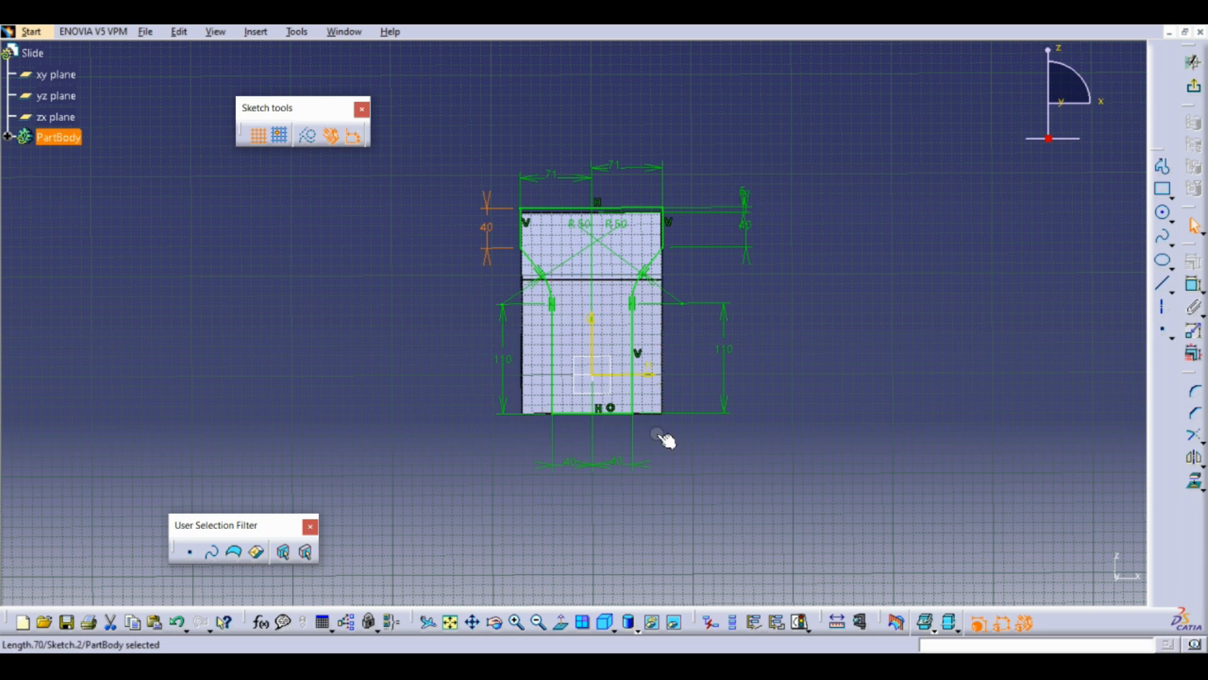
click(1199, 93)
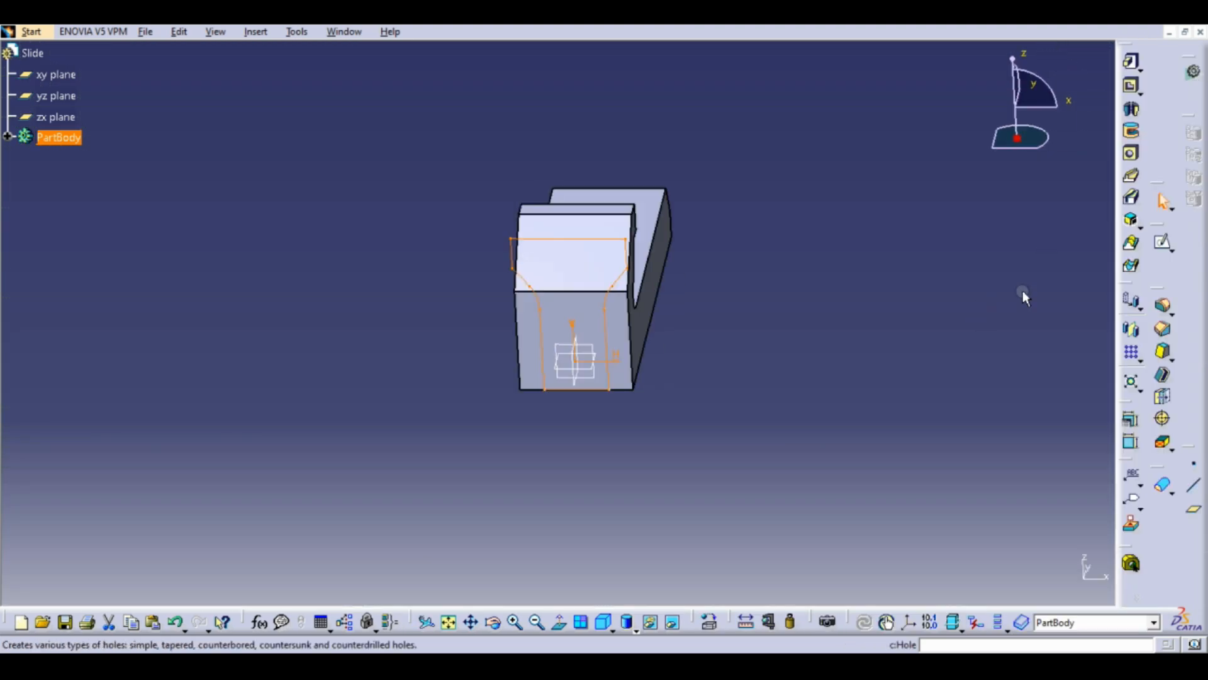
click(1131, 86)
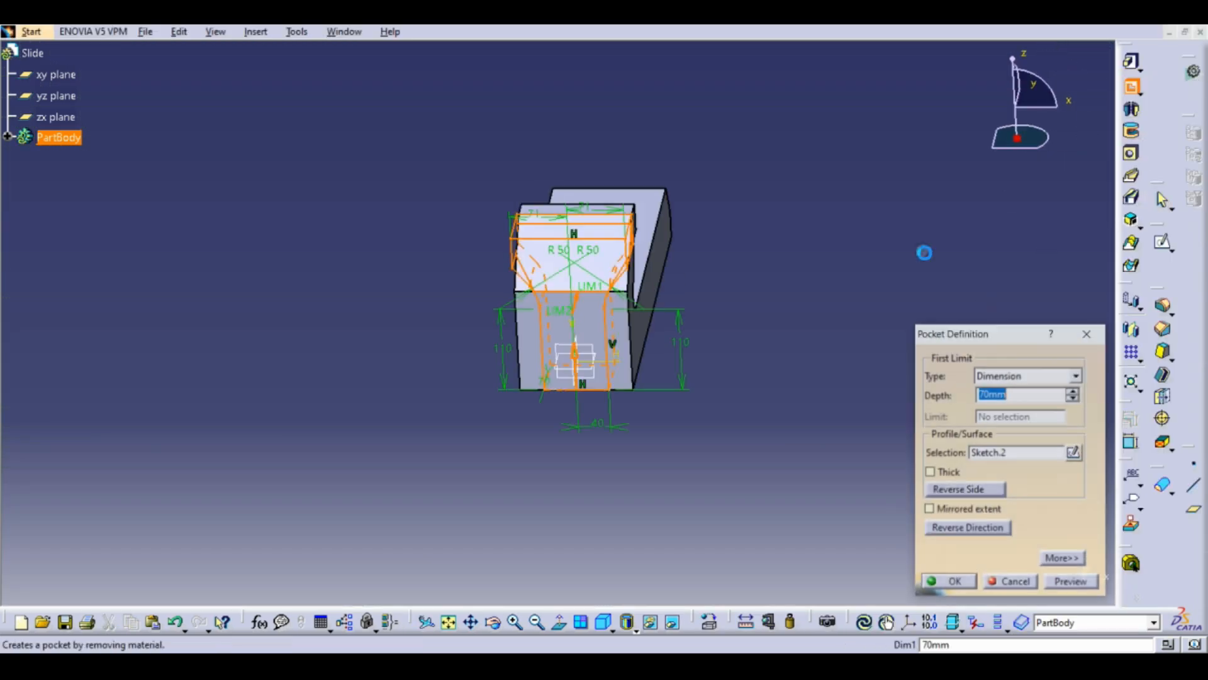
click(956, 491)
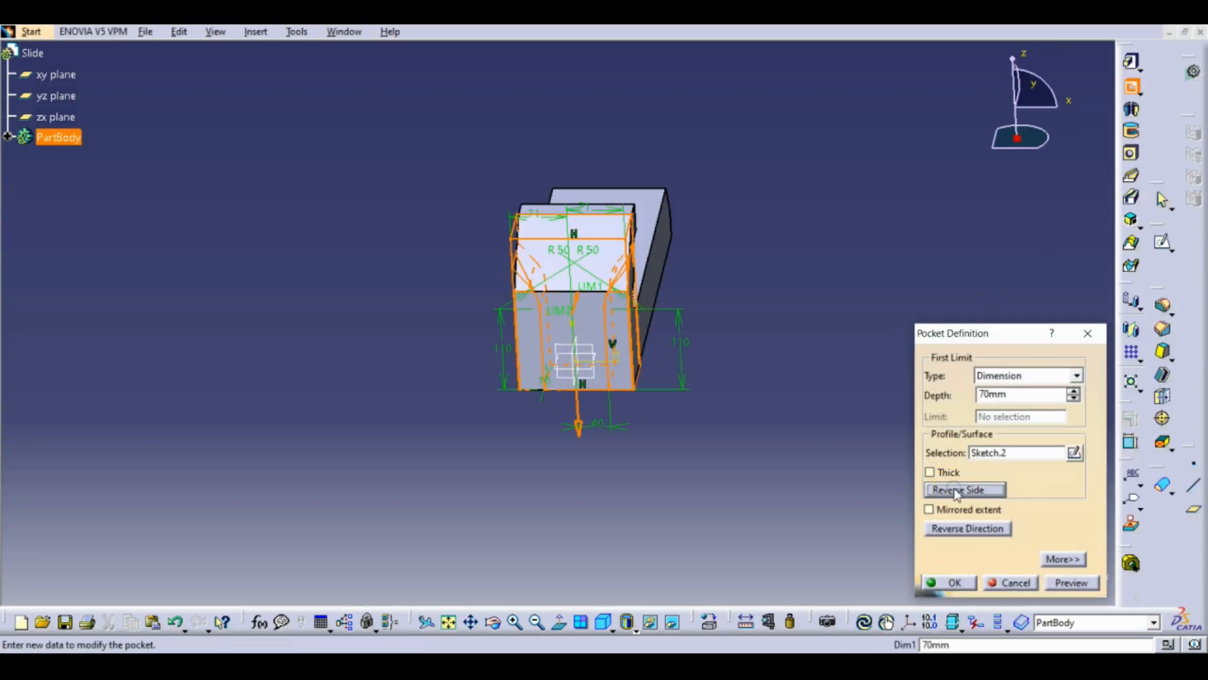
click(1077, 375)
click(1039, 399)
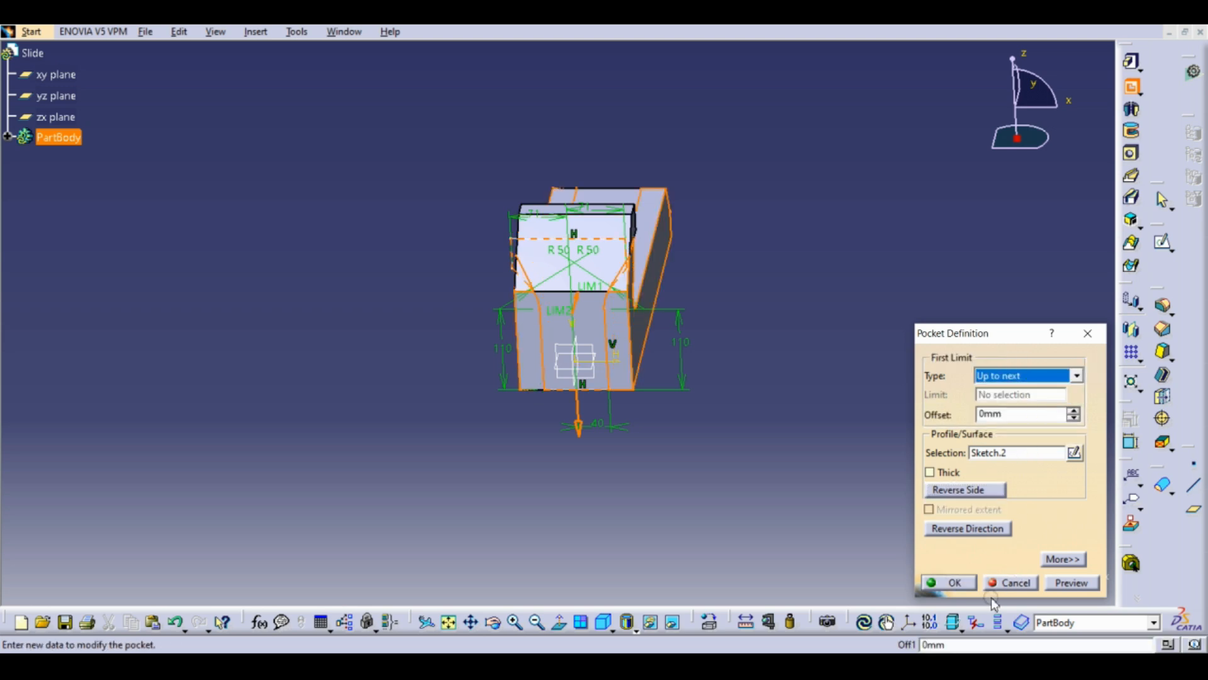
click(948, 583)
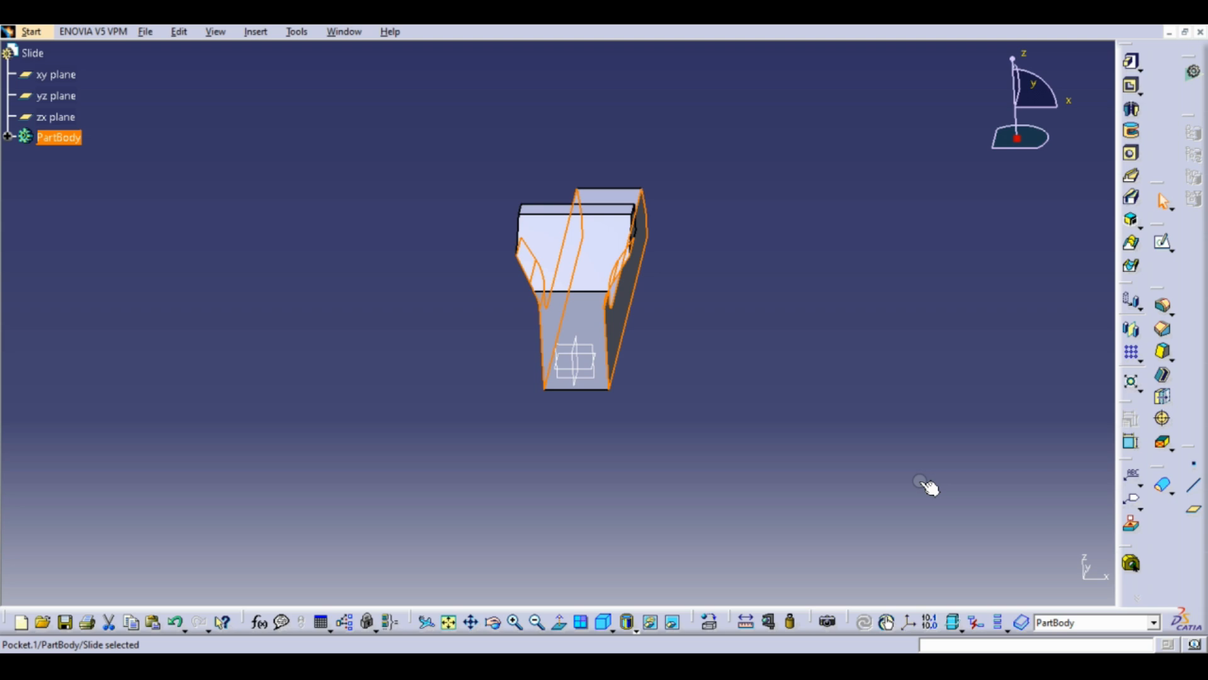
Start a new sketch on the long flat side face of the slide's lower body.
click(723, 426)
middle_drag(632, 460, 443, 392)
middle_drag(608, 360, 666, 416)
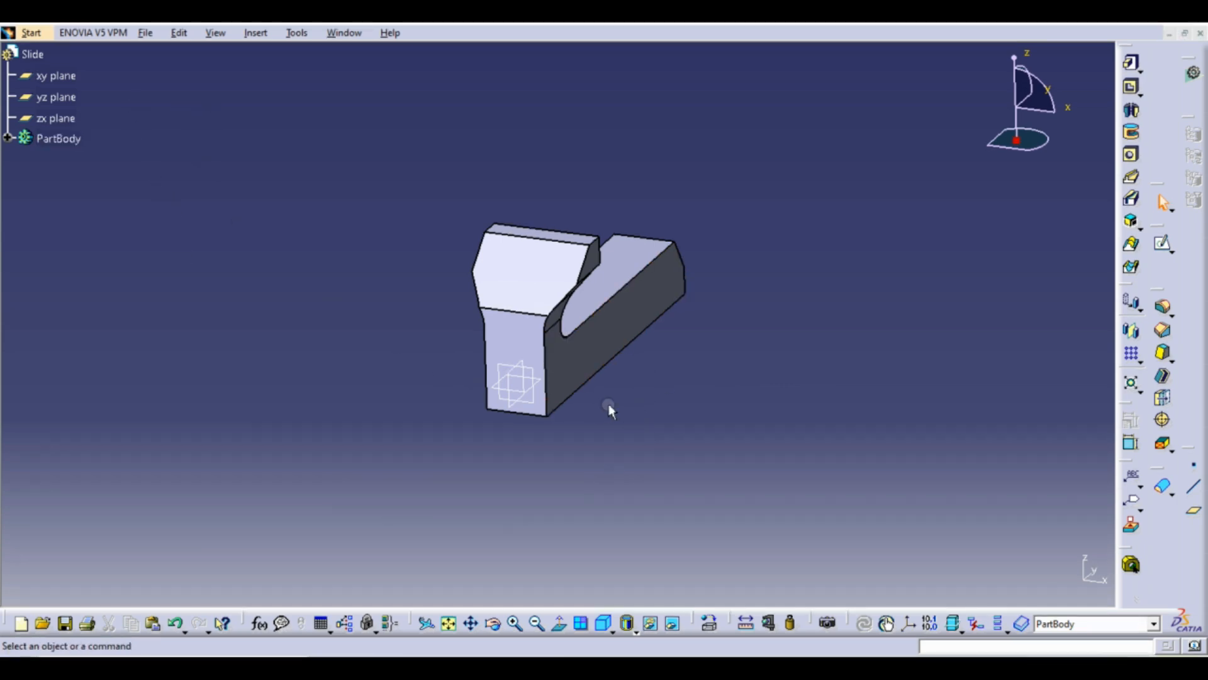
click(571, 376)
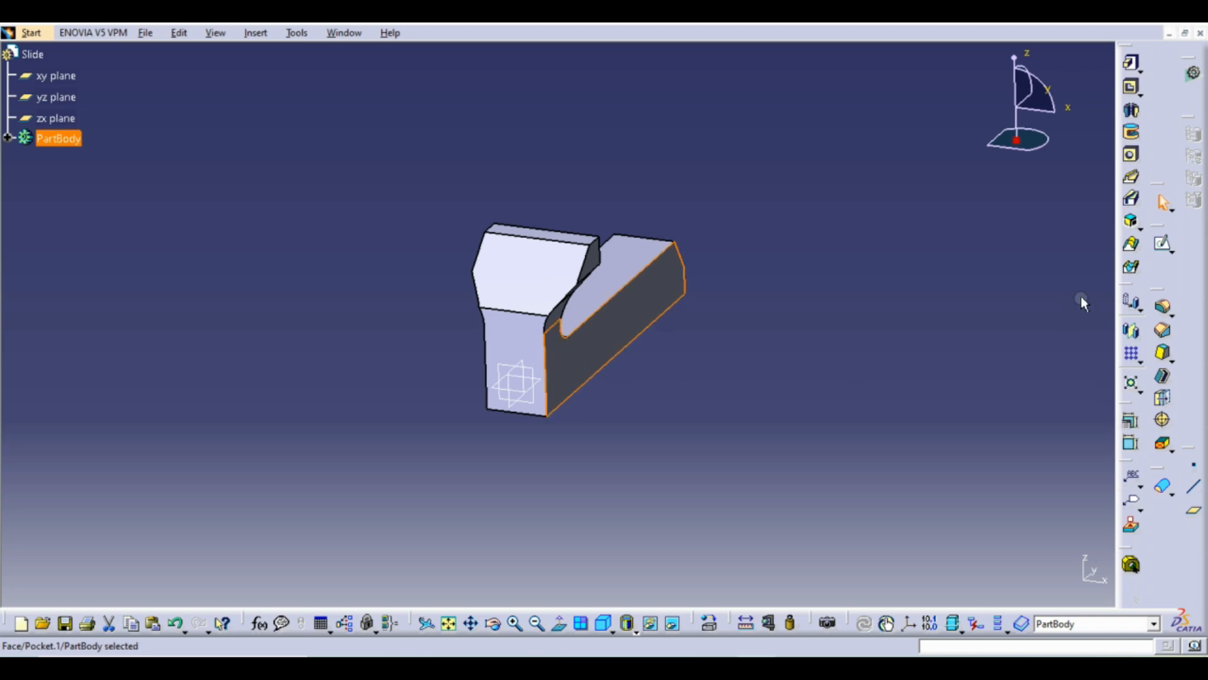
click(1165, 246)
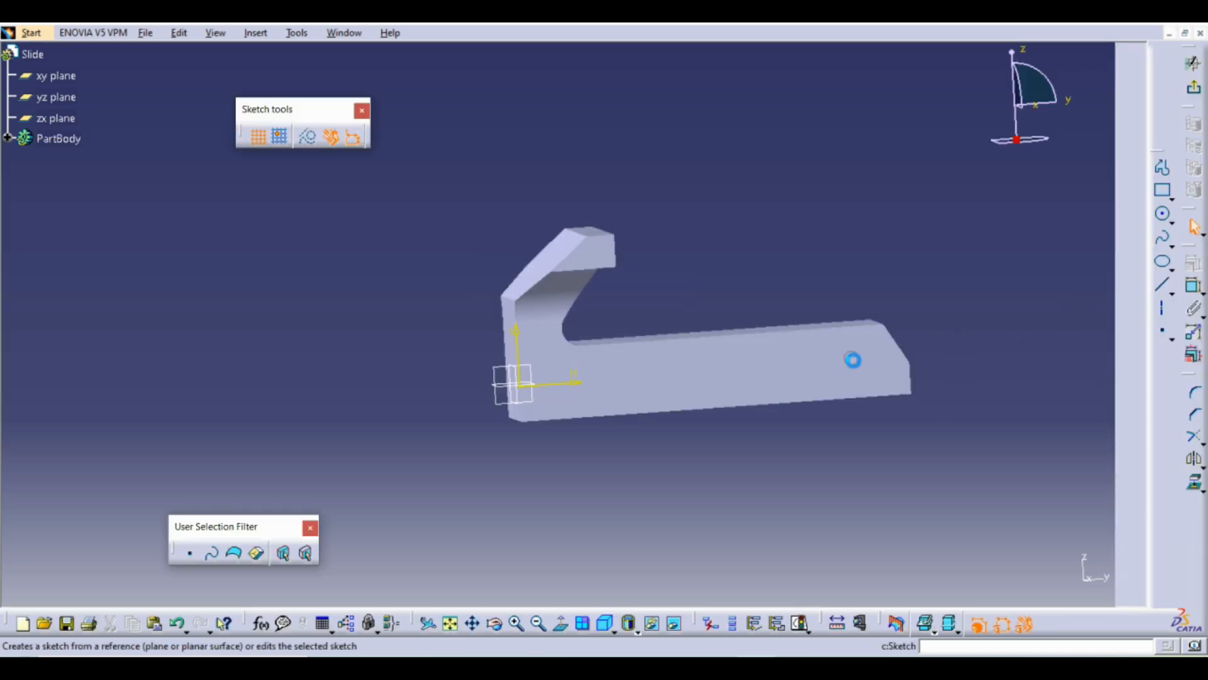
Sketch a closed tall profile across the jaw's back edge, with its upper inner corner rounded by a tangent arc of about 13 mm radius.
mouse_move(662, 350)
middle_down()
mouse_move(660, 165)
mouse_move(735, 253)
mouse_move(751, 249)
middle_up()
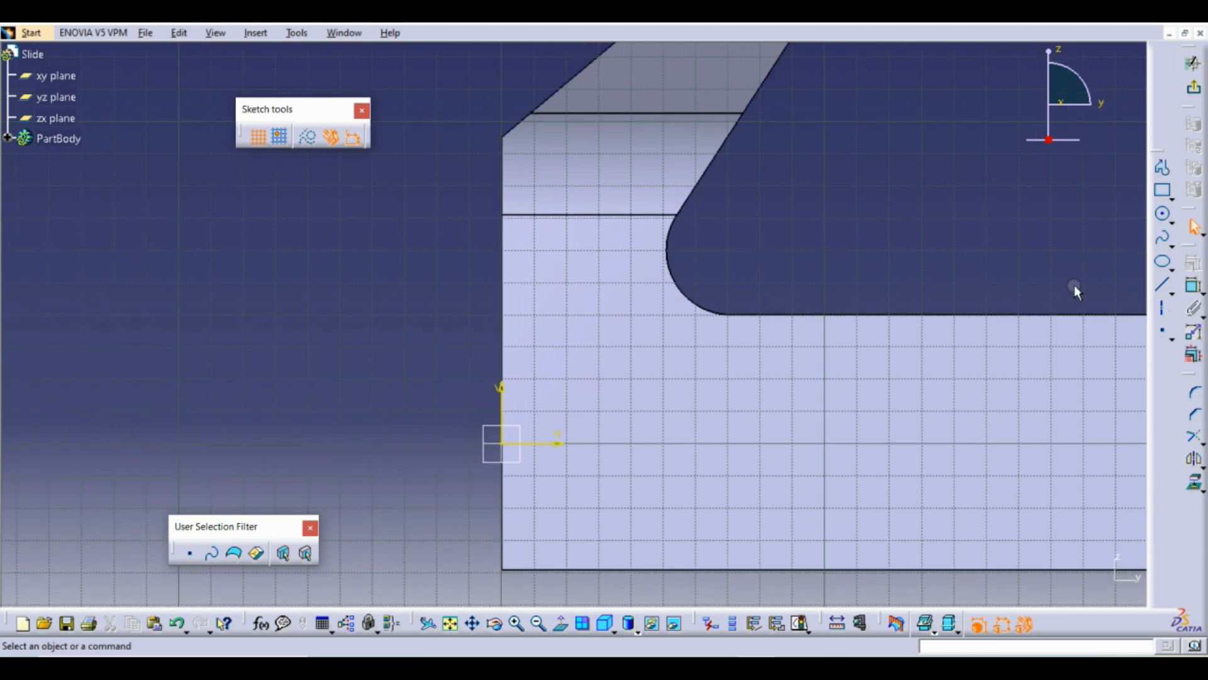
click(1163, 188)
click(1163, 169)
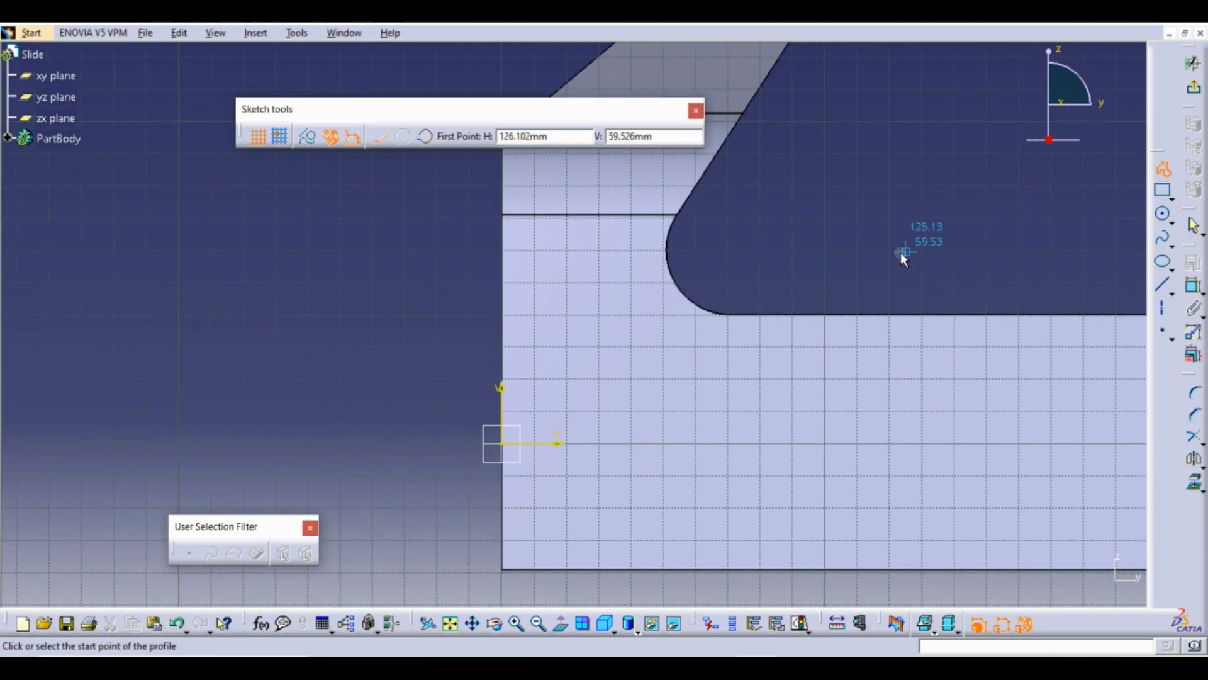
click(450, 240)
drag(483, 241, 500, 250)
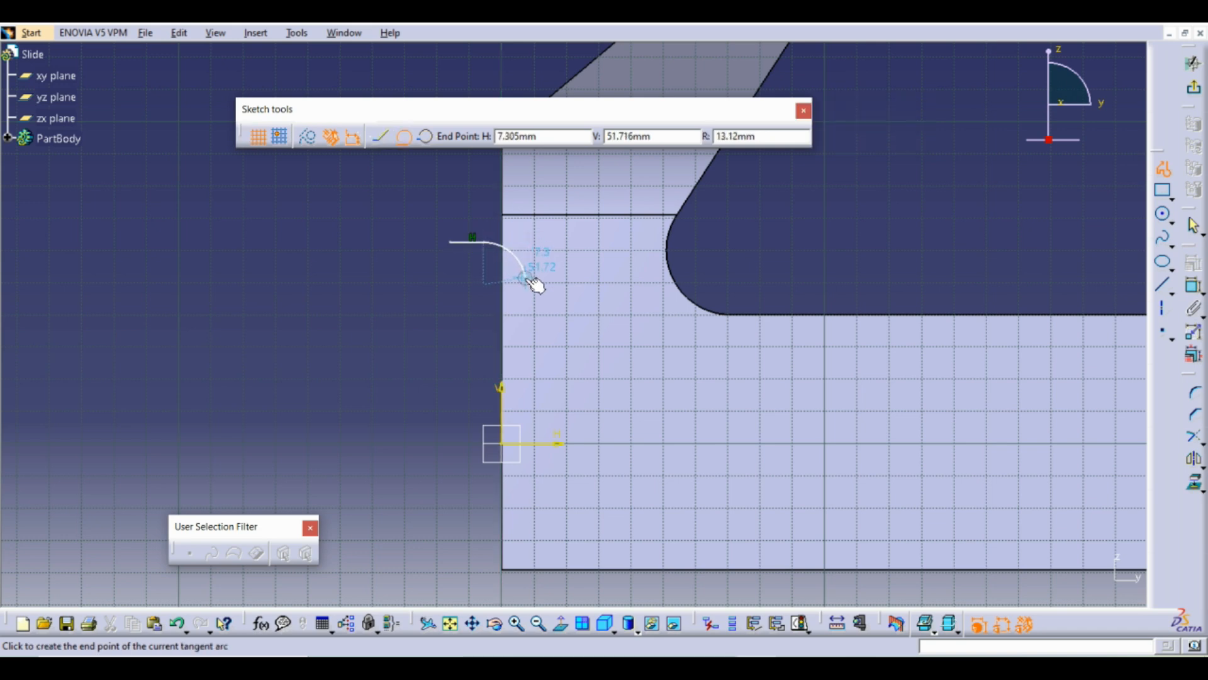
click(526, 281)
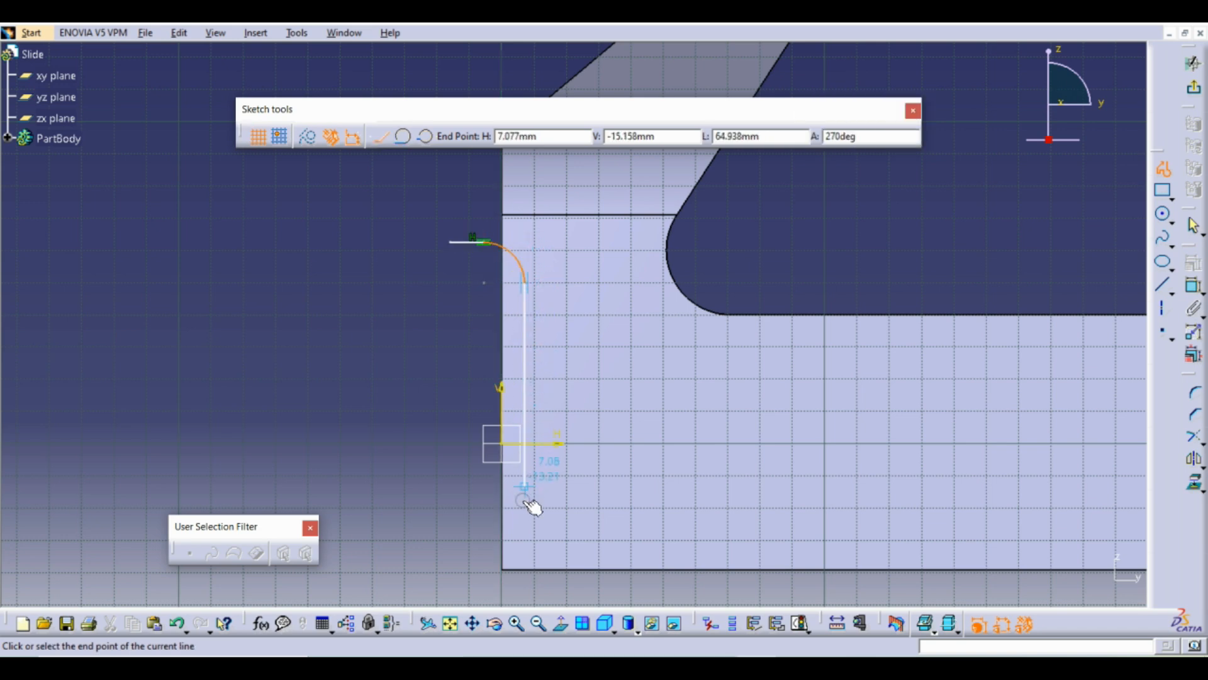
click(526, 580)
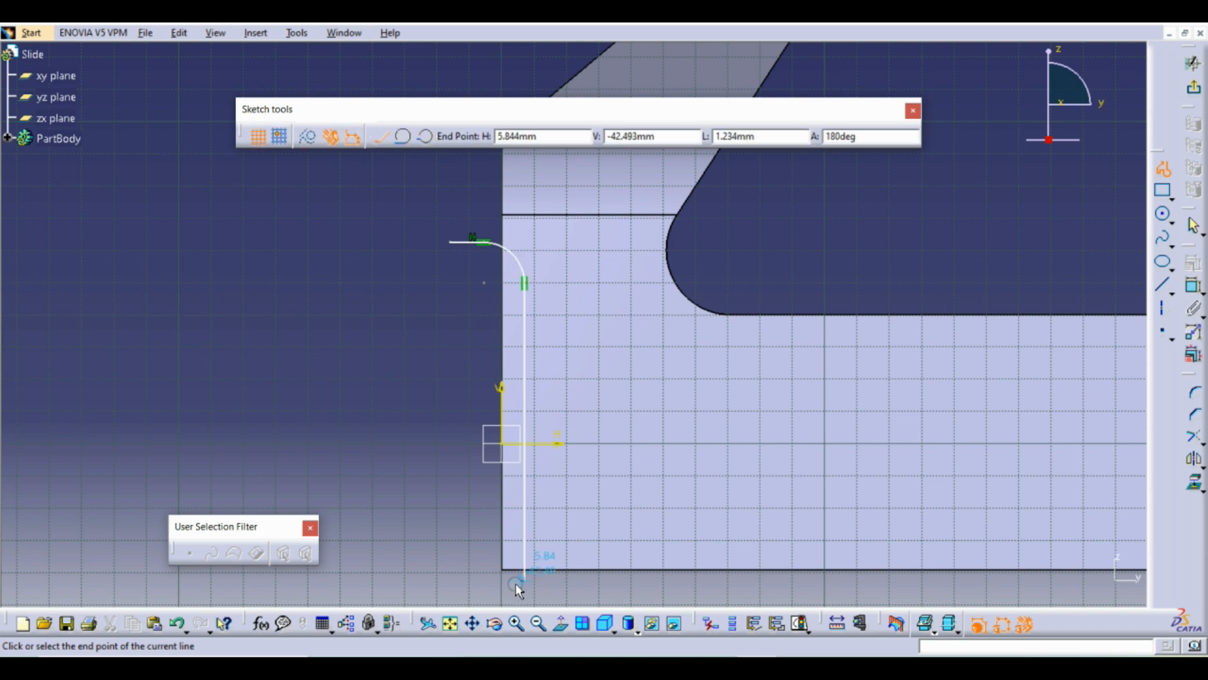
click(447, 580)
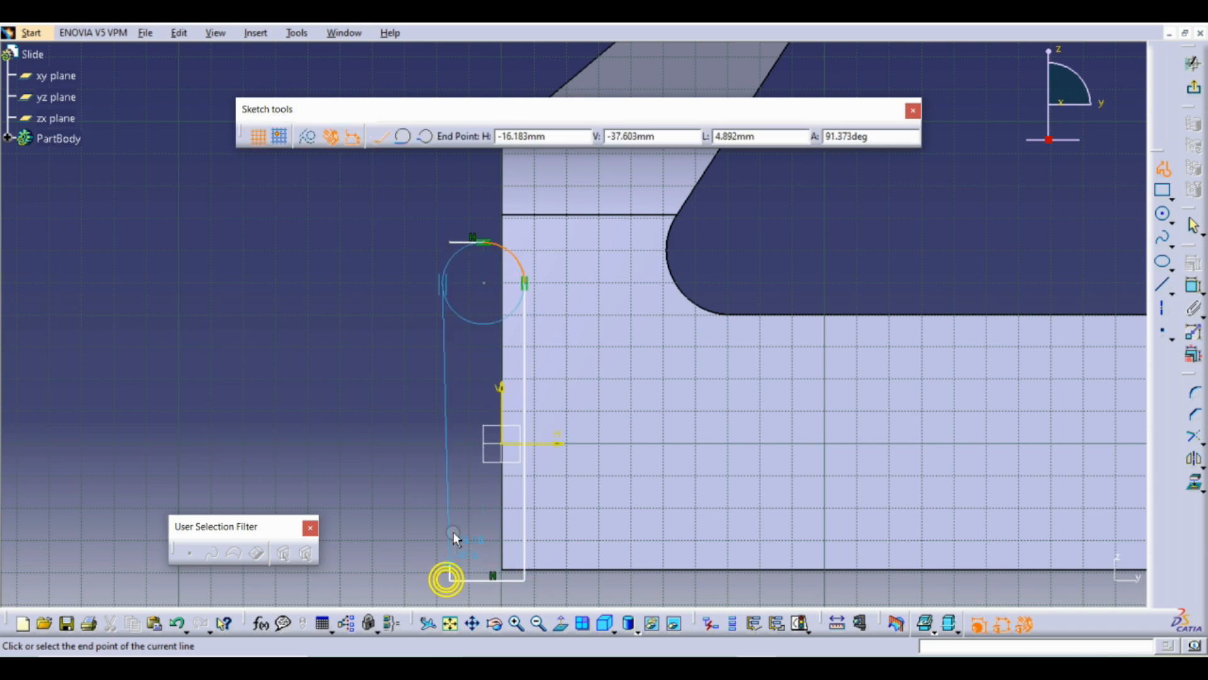
click(451, 243)
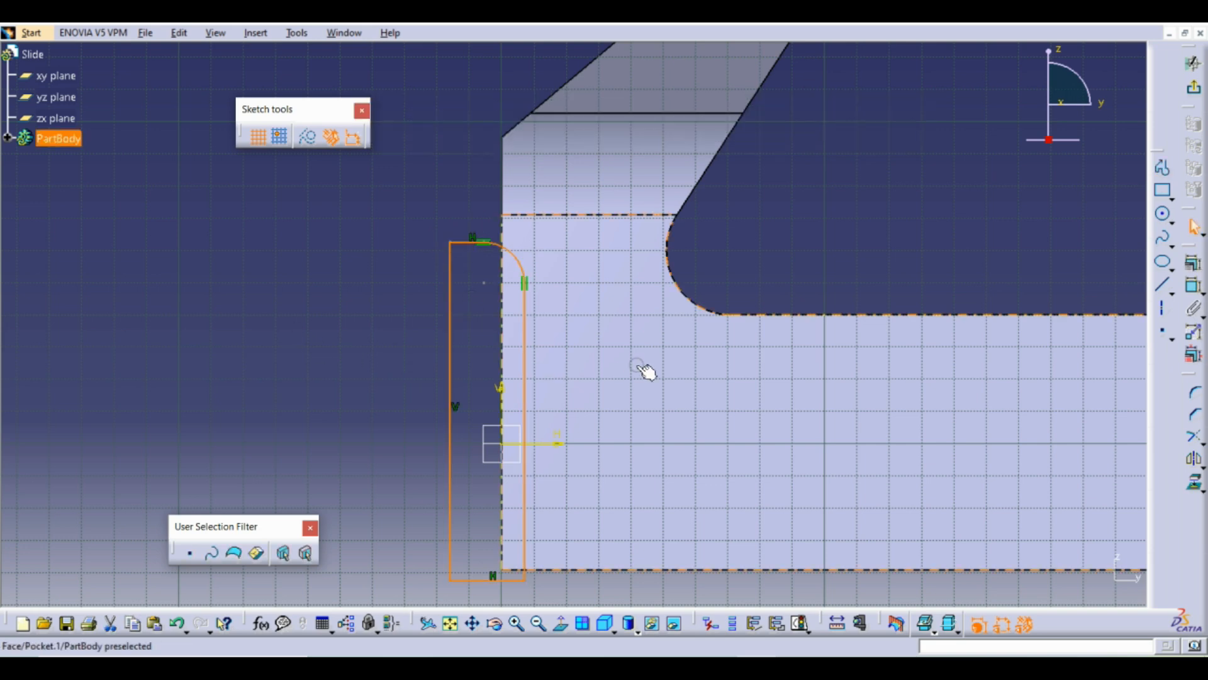
click(306, 223)
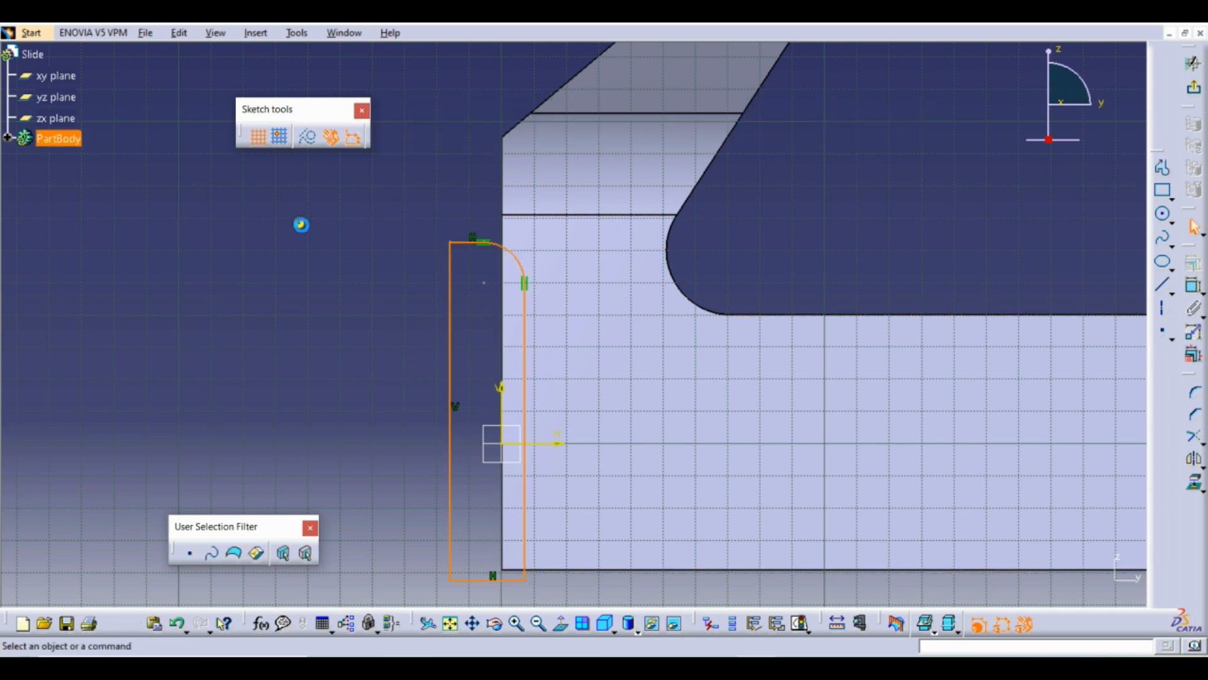
Dimension the distance between the sketch's horizontal axis and the profile's top line, placing it outside the profile.
click(1193, 290)
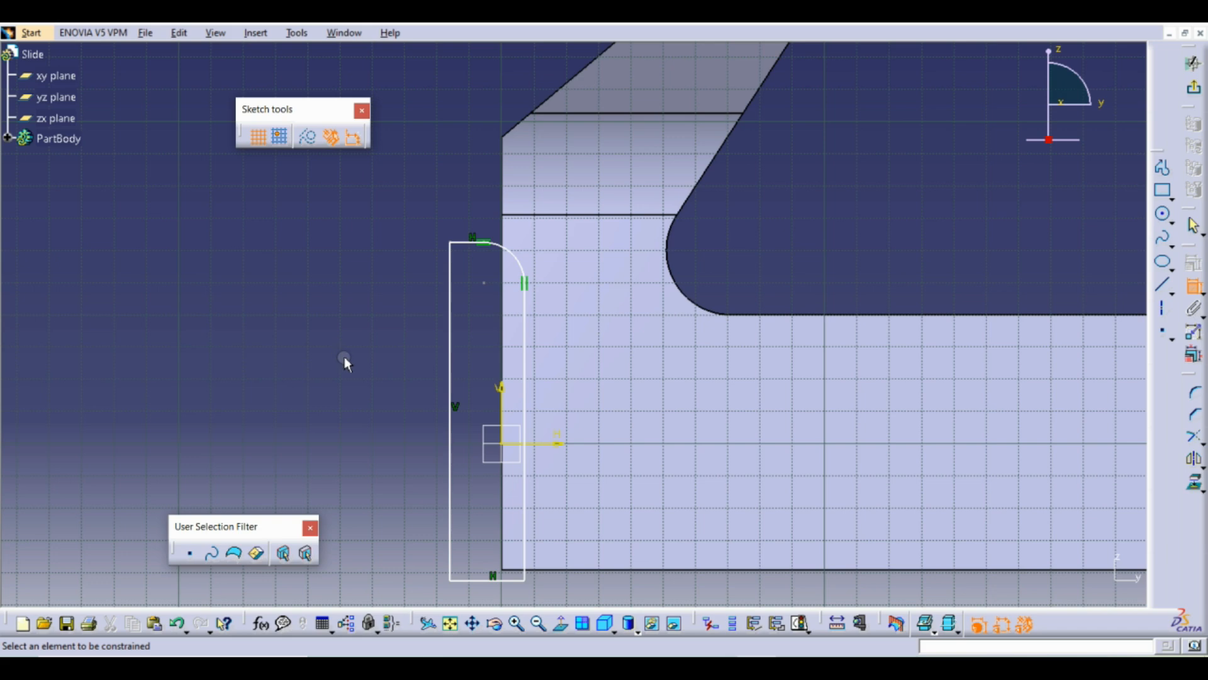
middle_drag(573, 421, 617, 243)
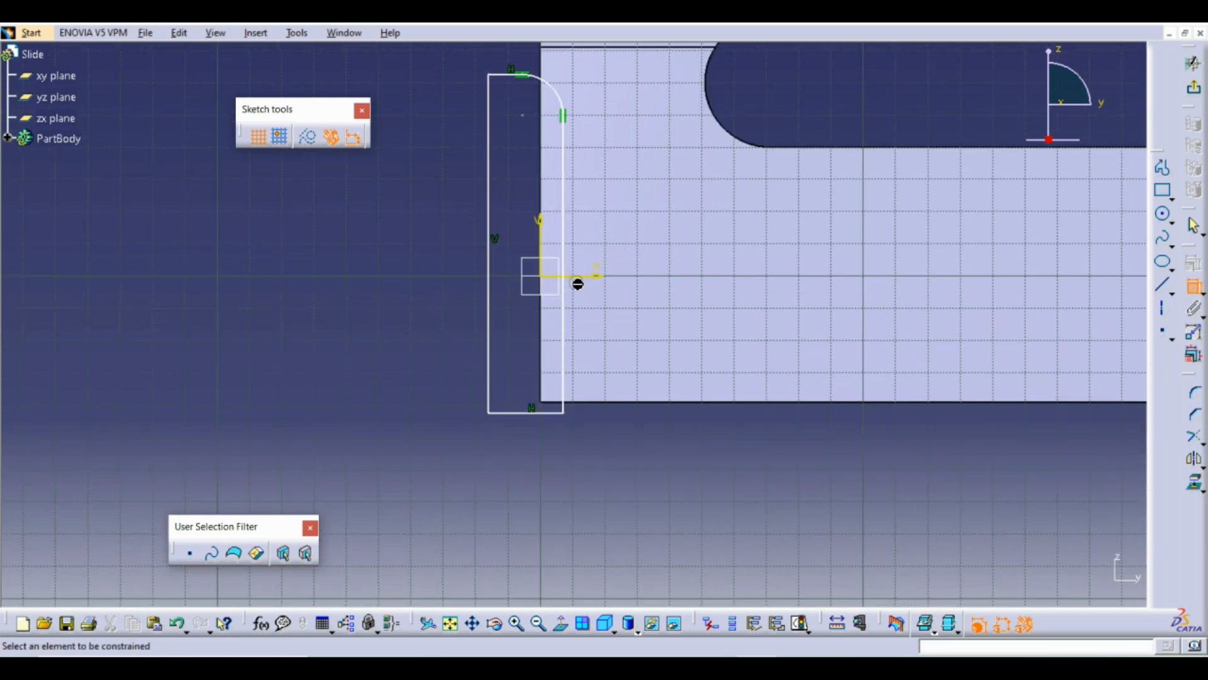
click(588, 276)
click(500, 75)
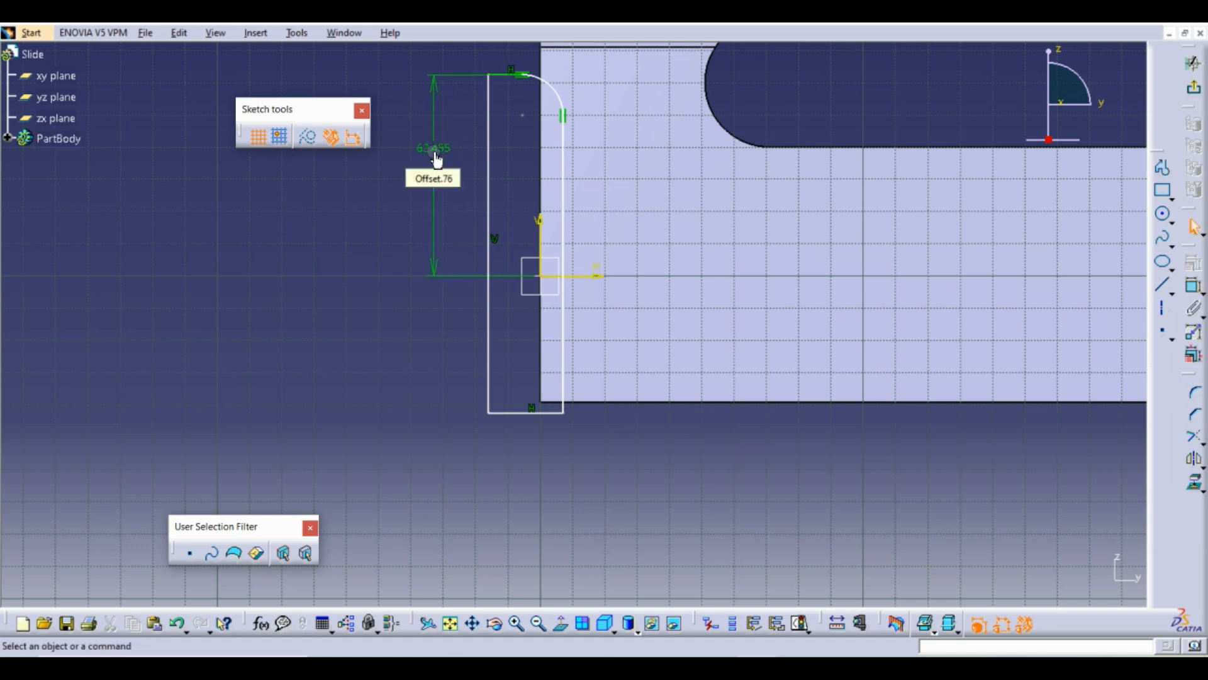
Dimension the offset between the profile's inner vertical line and the jaw's back edge, placing it below the profile.
click(1194, 286)
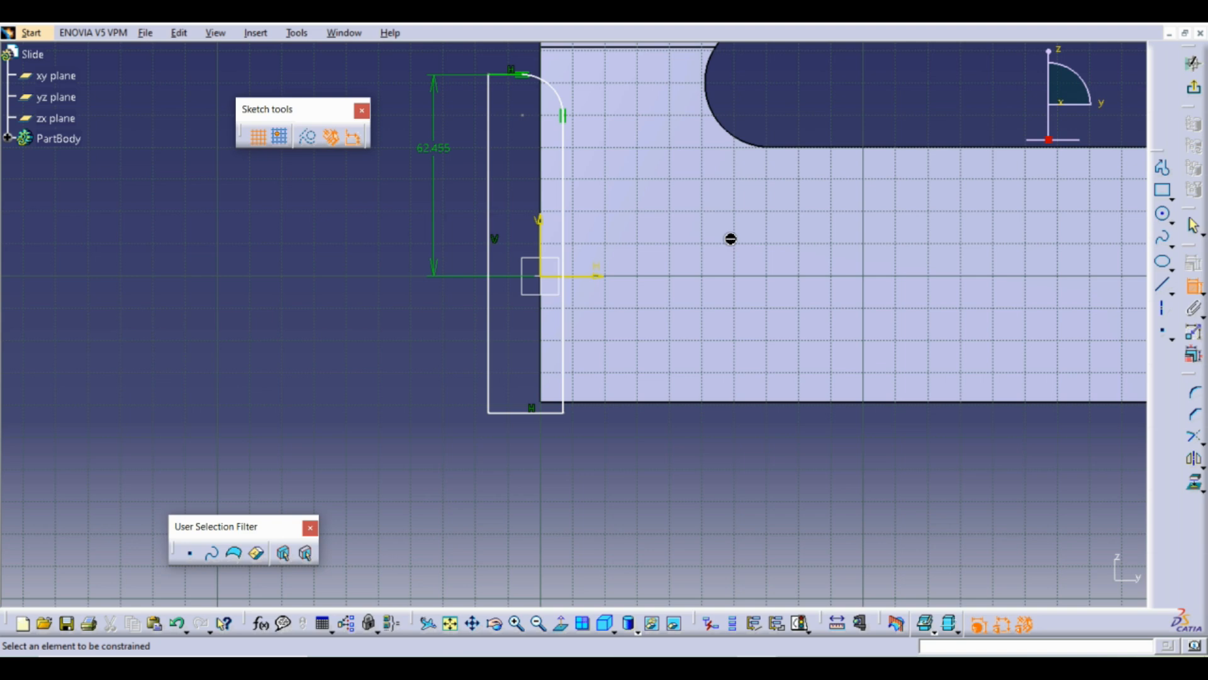
click(570, 210)
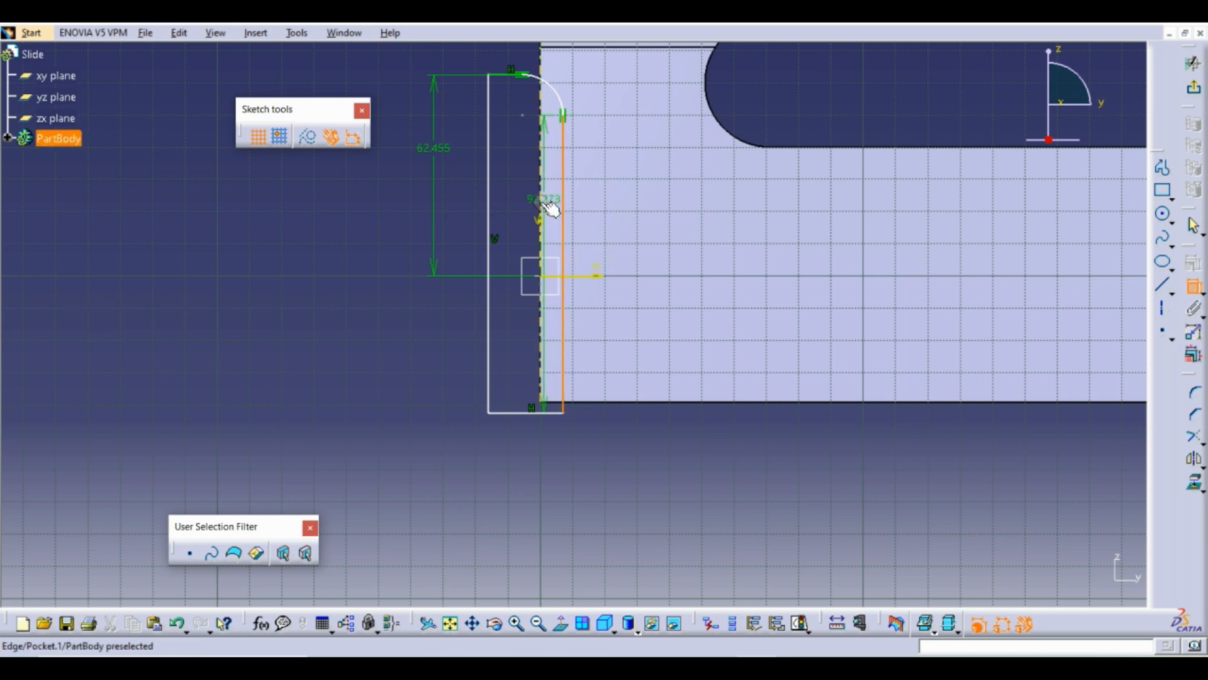
click(543, 205)
click(609, 452)
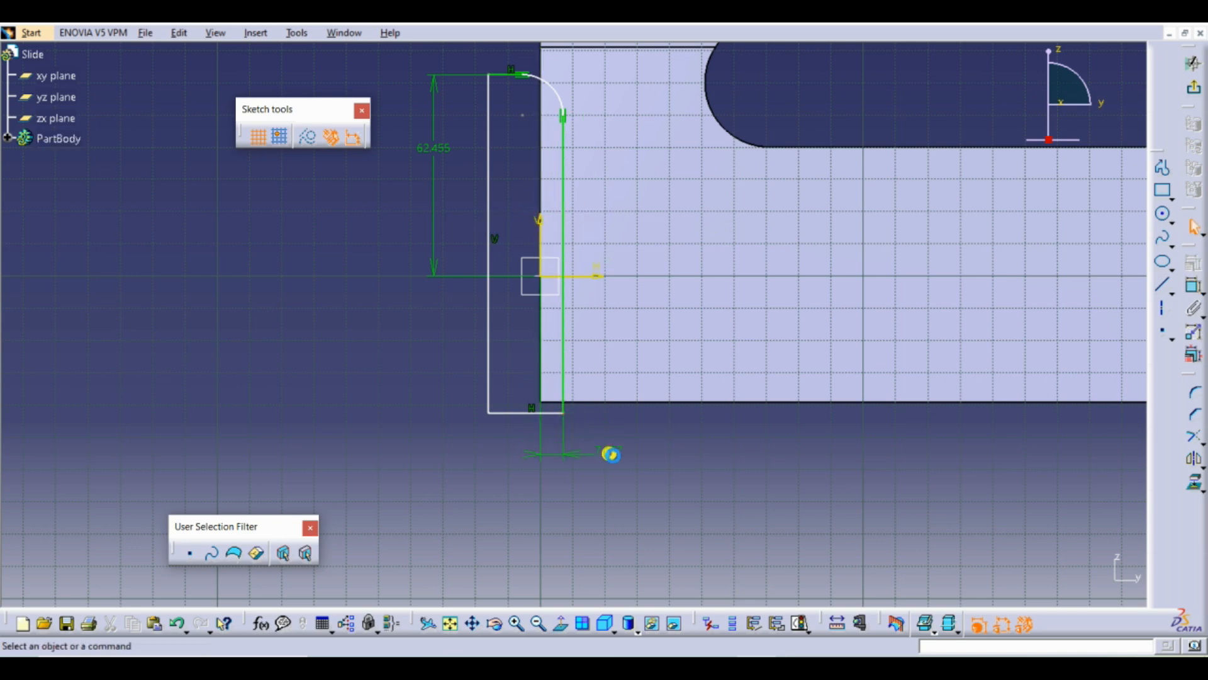
Dimension the distance between the profile's outer vertical line and the sketch's vertical axis.
click(1189, 287)
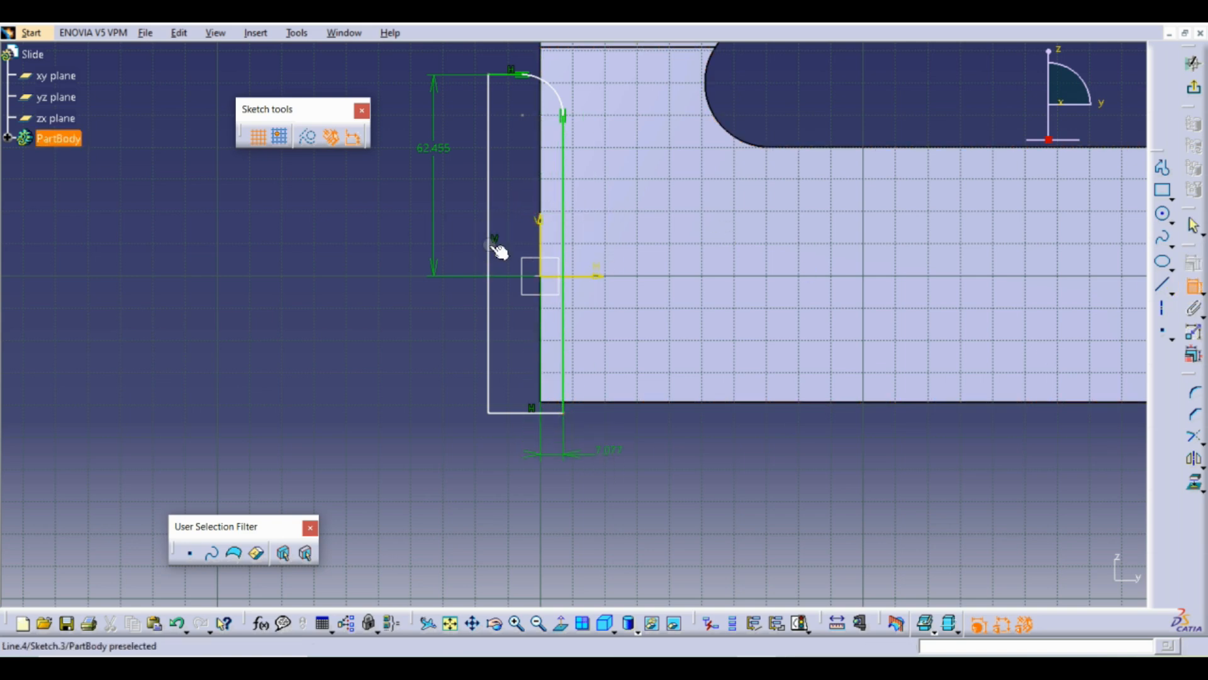
click(489, 247)
click(541, 254)
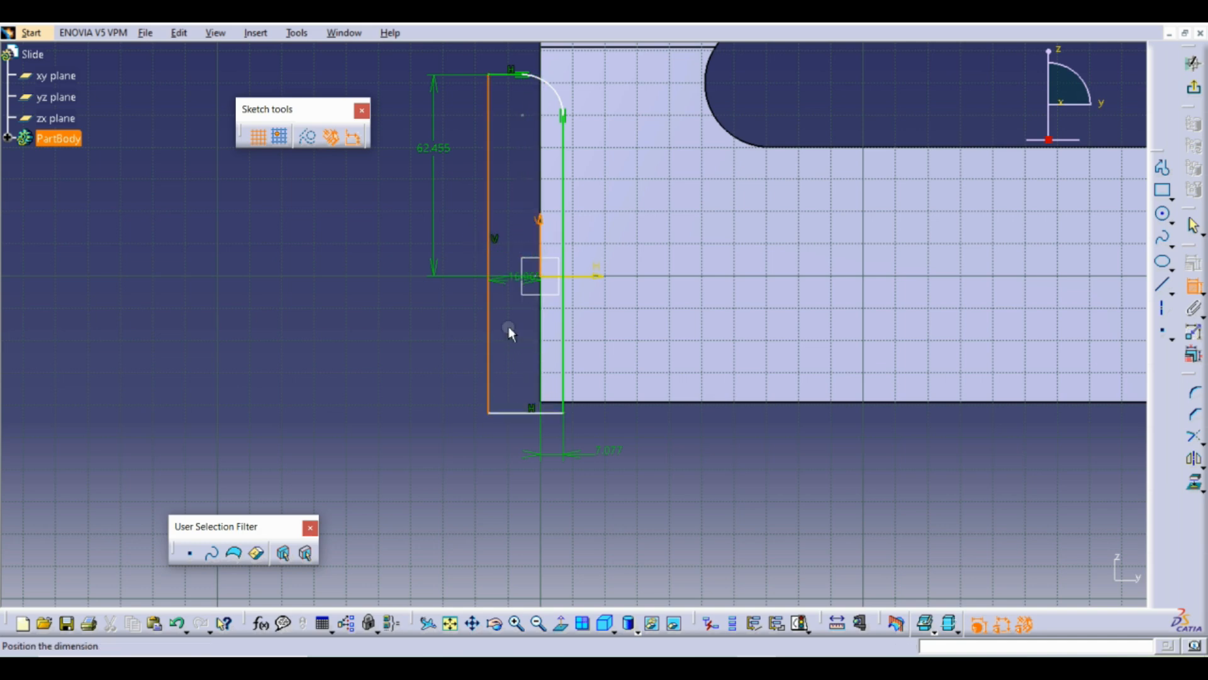
click(452, 363)
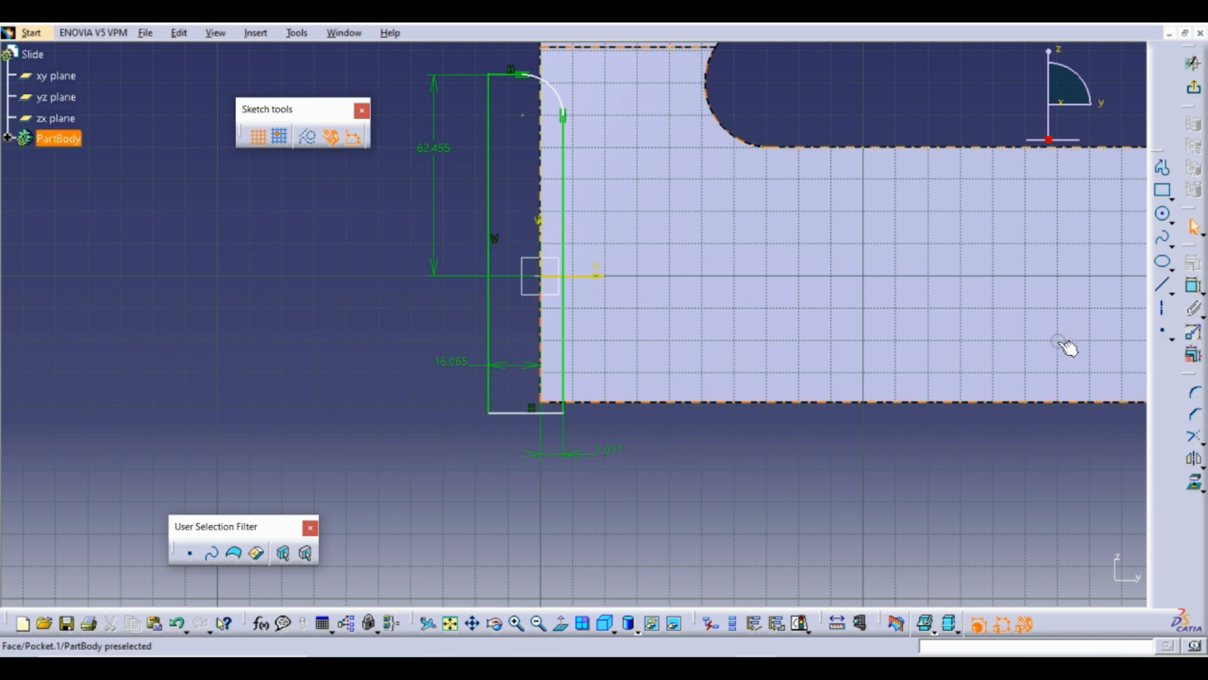
Dimension the distance from the sketch's horizontal axis to the profile's bottom line, placing it outside the profile.
click(1194, 287)
click(556, 276)
click(514, 413)
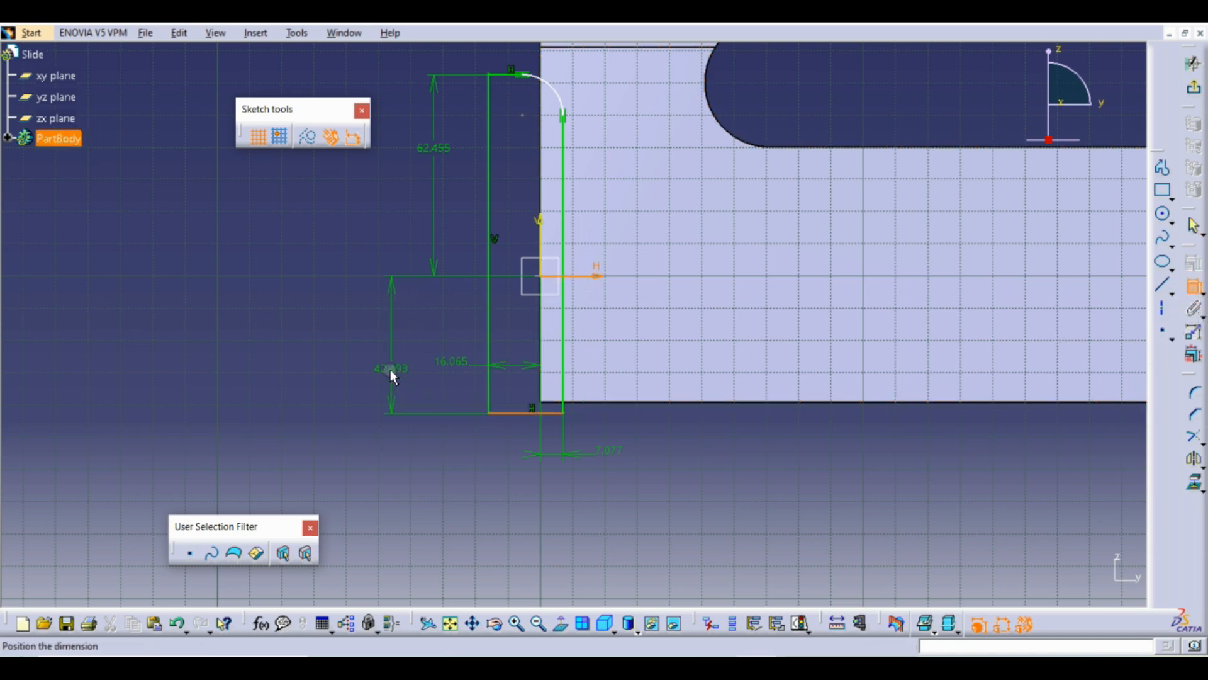
click(386, 360)
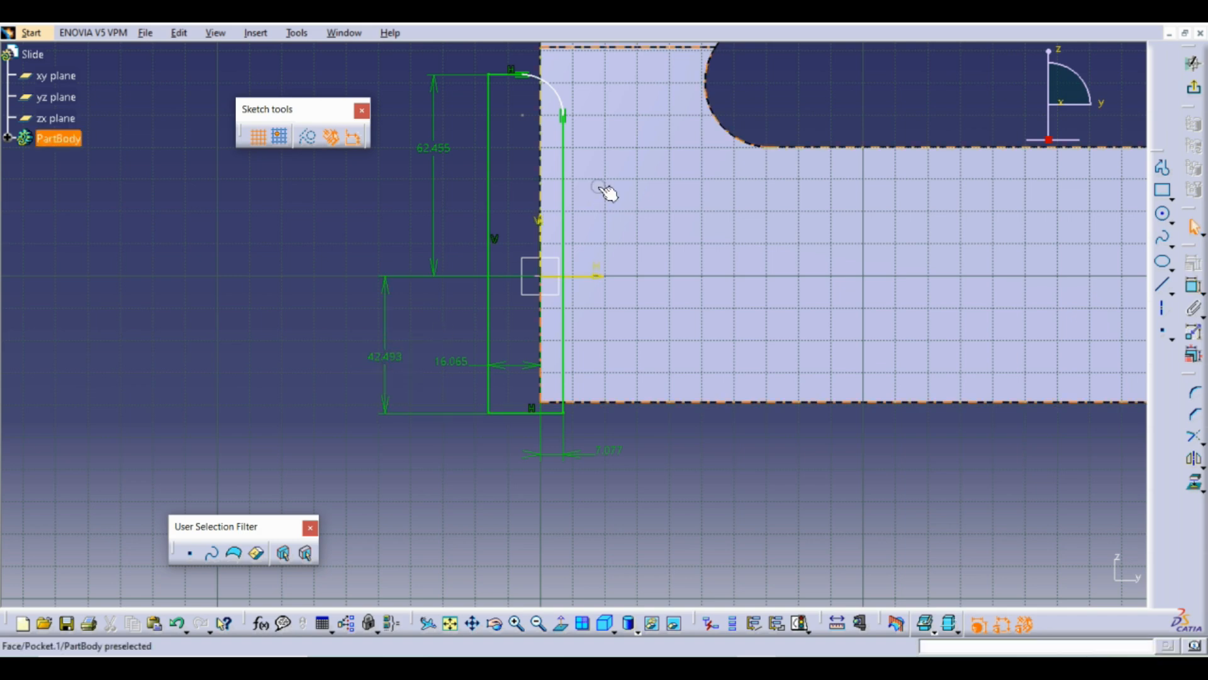
Add a radius dimension to the arc at the profile's upper inner corner, placing it above the profile.
click(1195, 286)
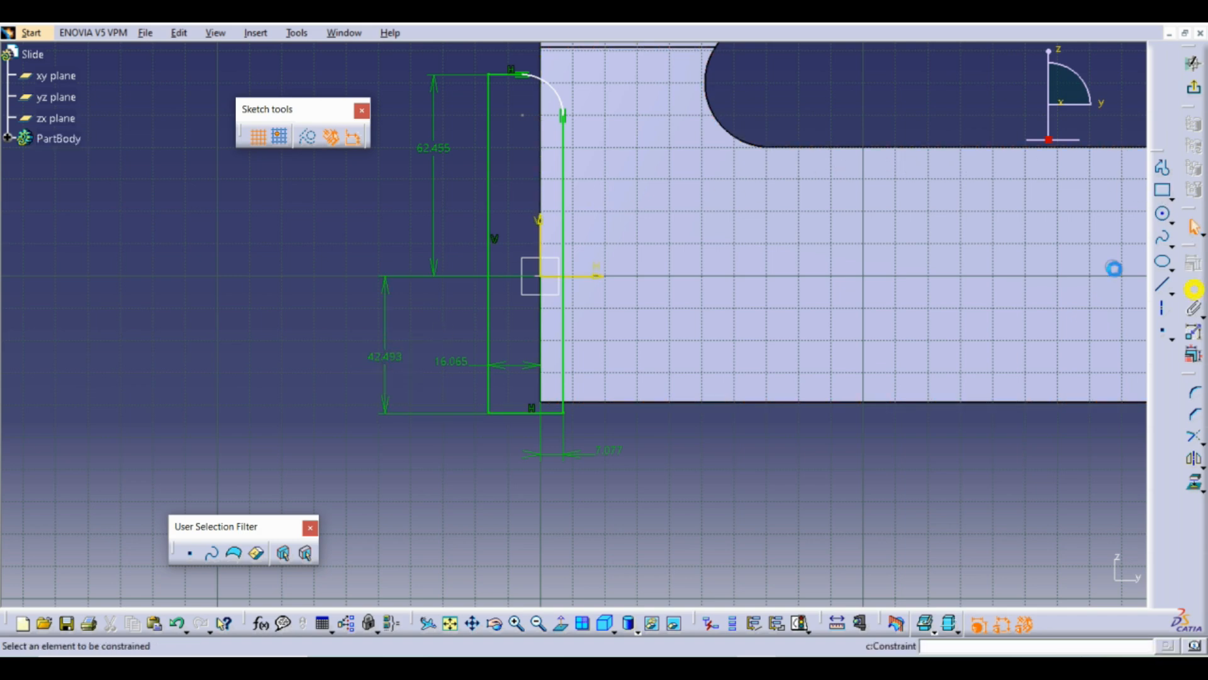
click(556, 94)
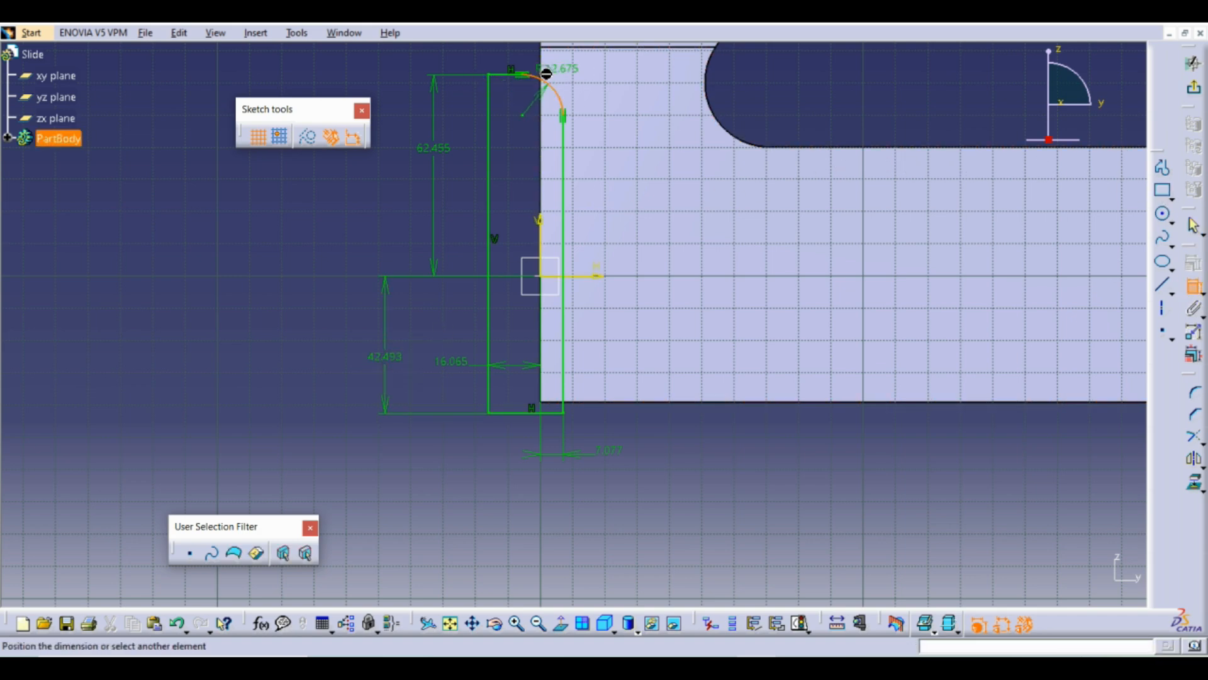
middle_drag(546, 74, 547, 228)
click(528, 175)
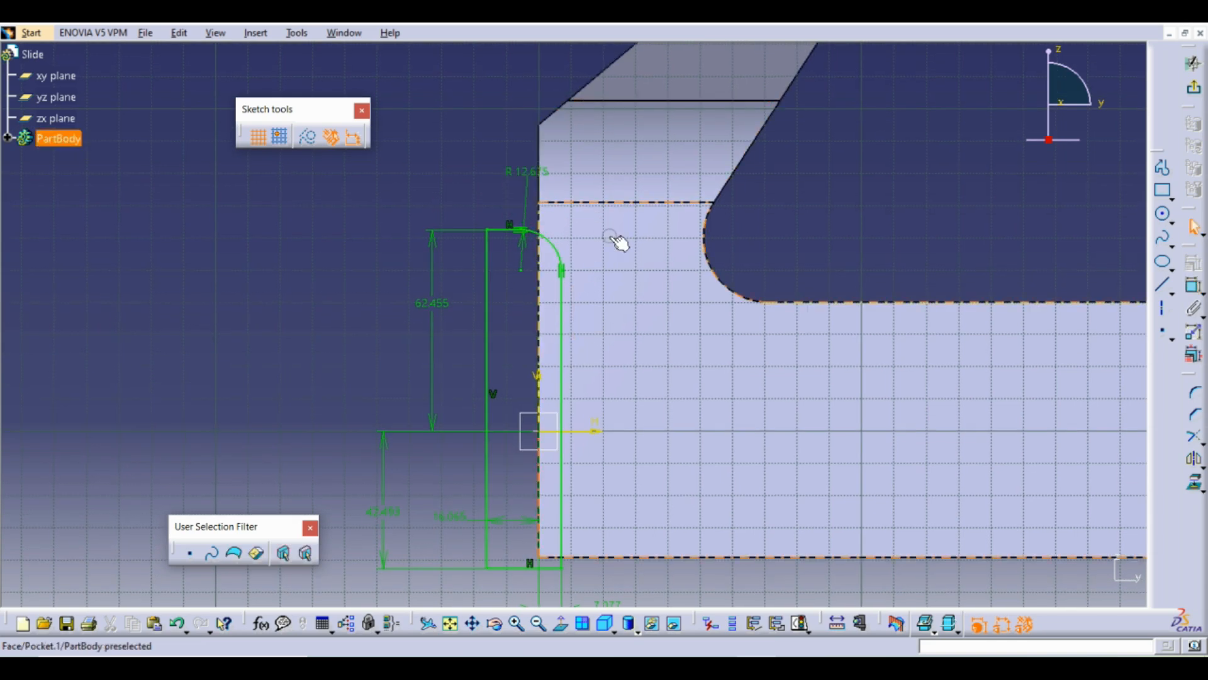
Set the distances from the horizontal axis to 67 mm for the profile's top line and 41 mm for its bottom line.
middle_drag(620, 242, 607, 168)
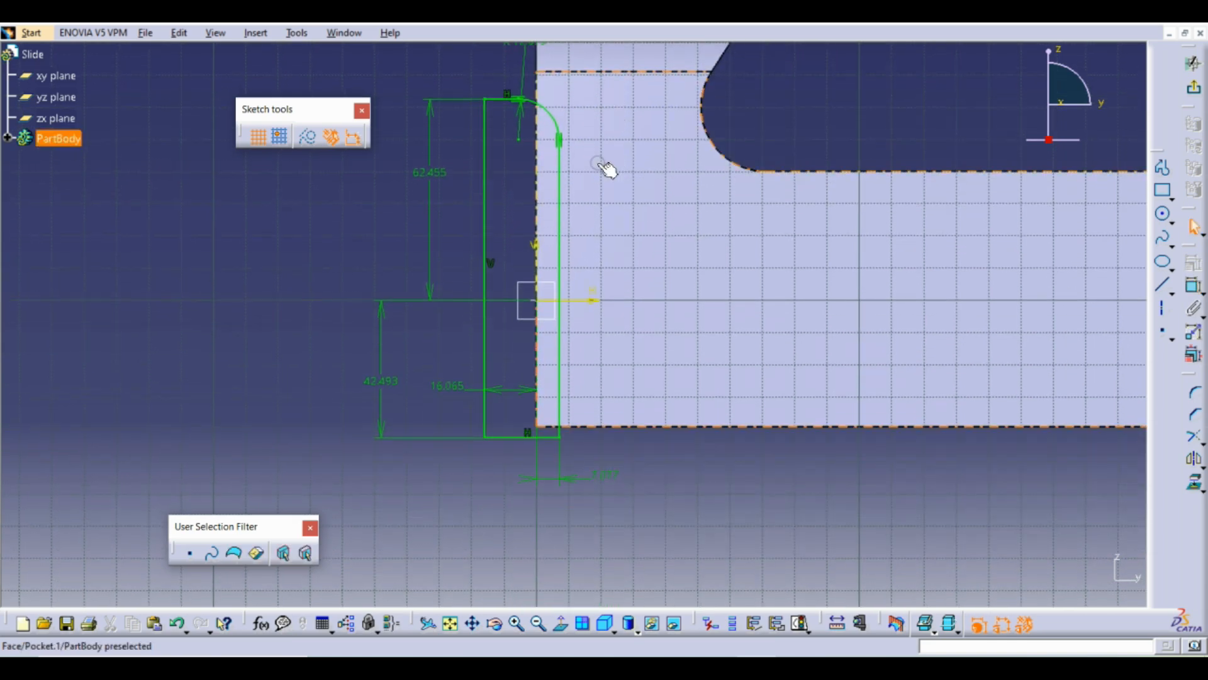
double_click(437, 174)
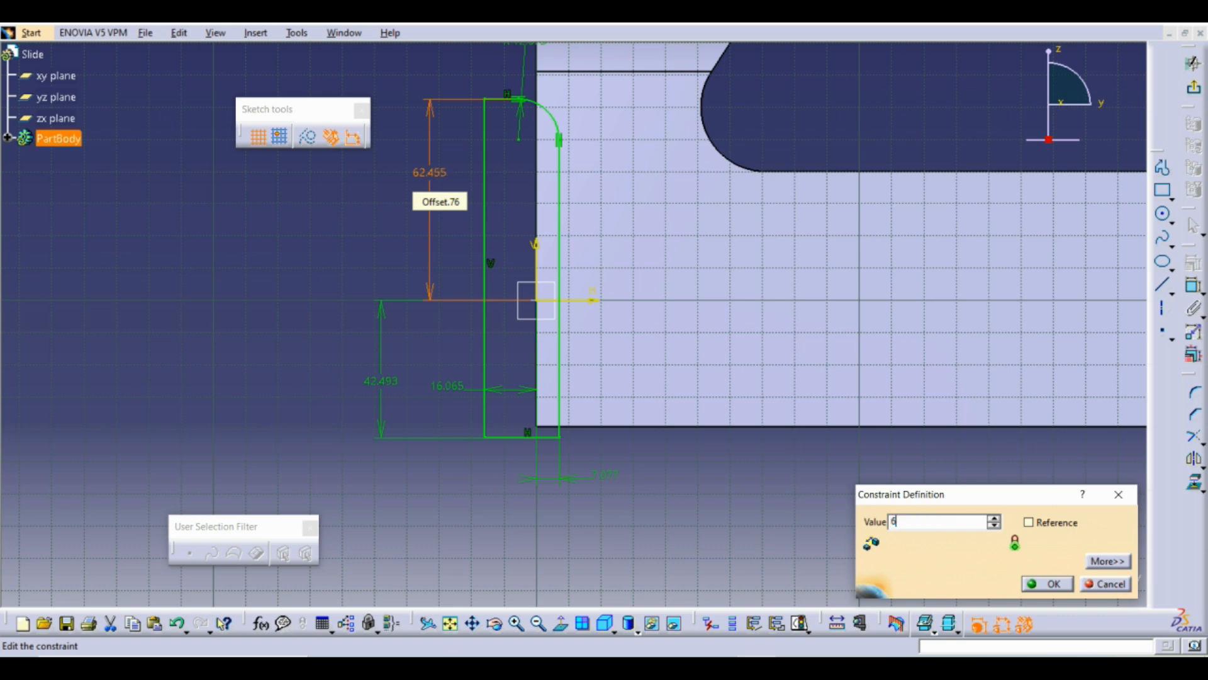
key(Return)
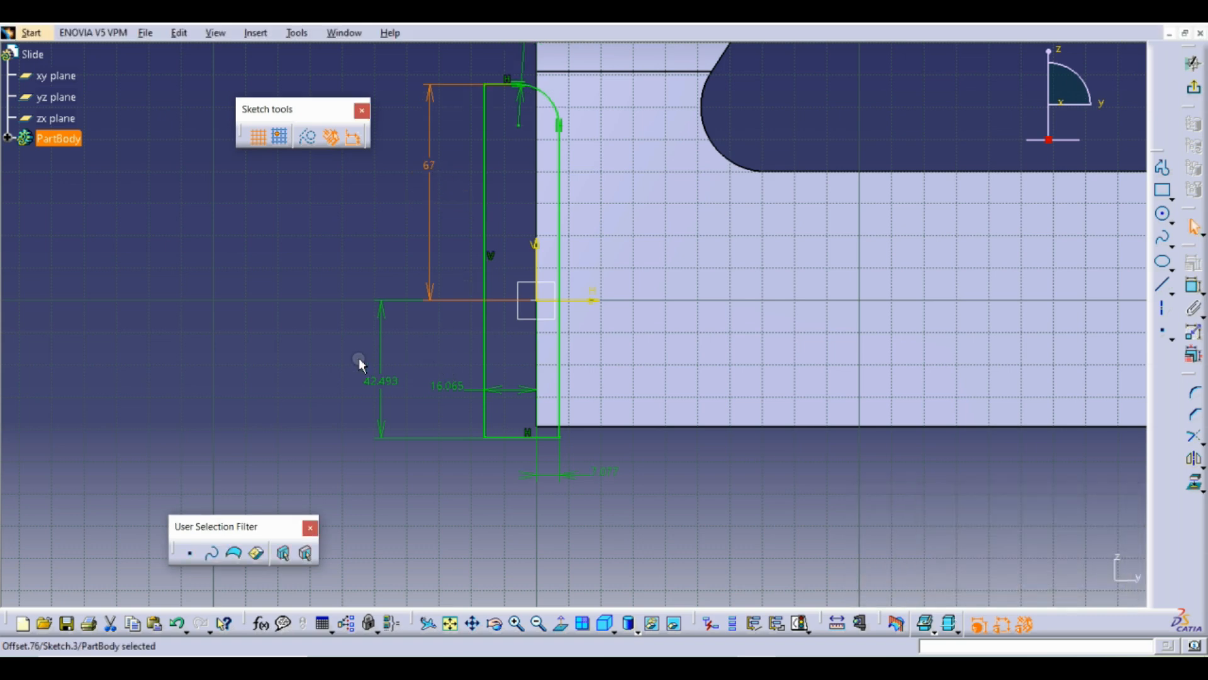
double_click(385, 378)
text(41)
key(Return)
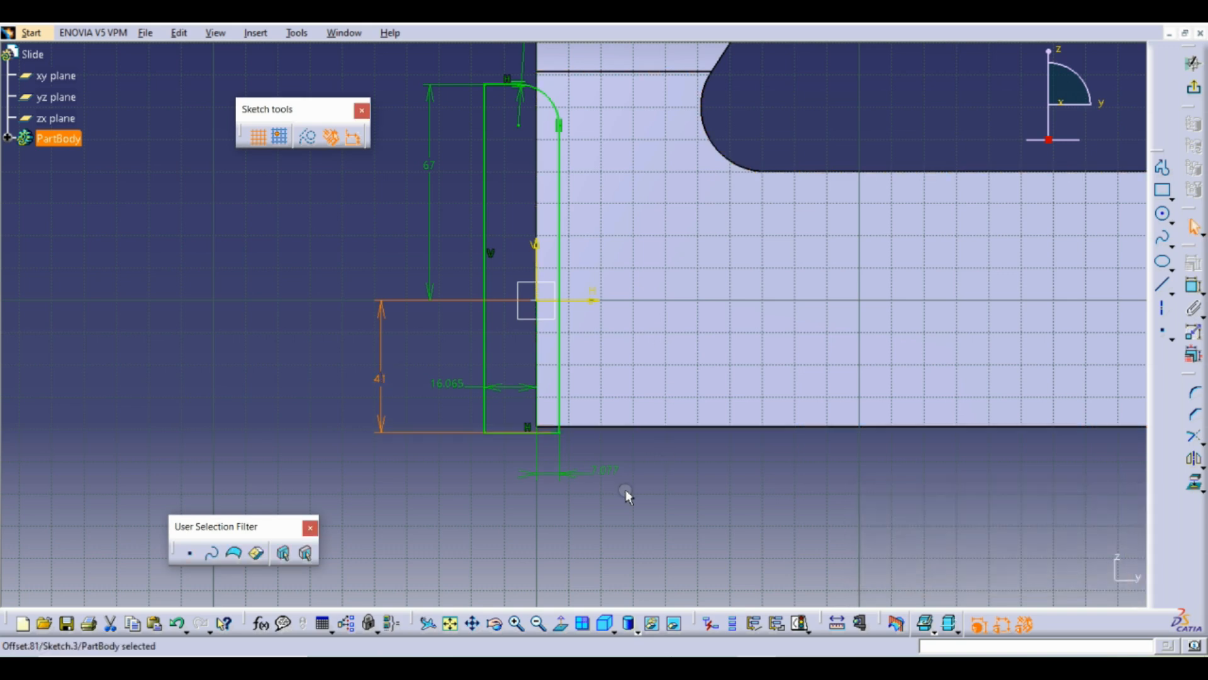
Set the inner vertical line's offset from the jaw's back edge to 4 mm and the outer line's offset to 5 mm.
double_click(612, 472)
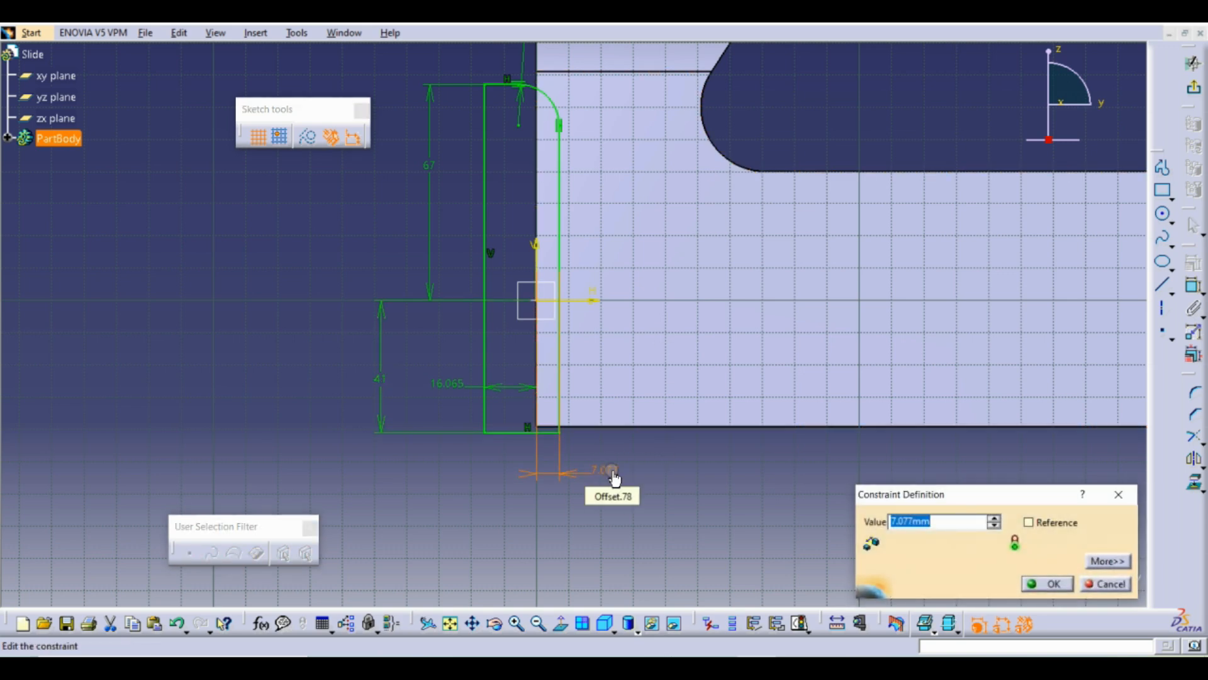
text(4)
key(Return)
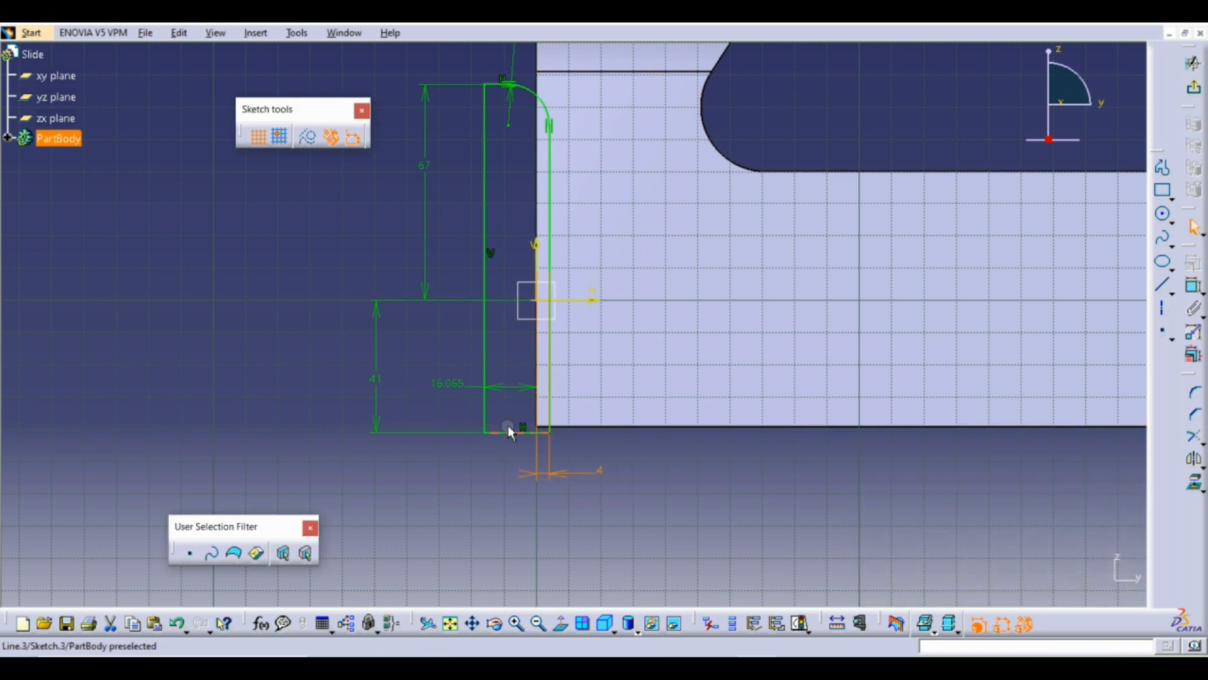
double_click(445, 385)
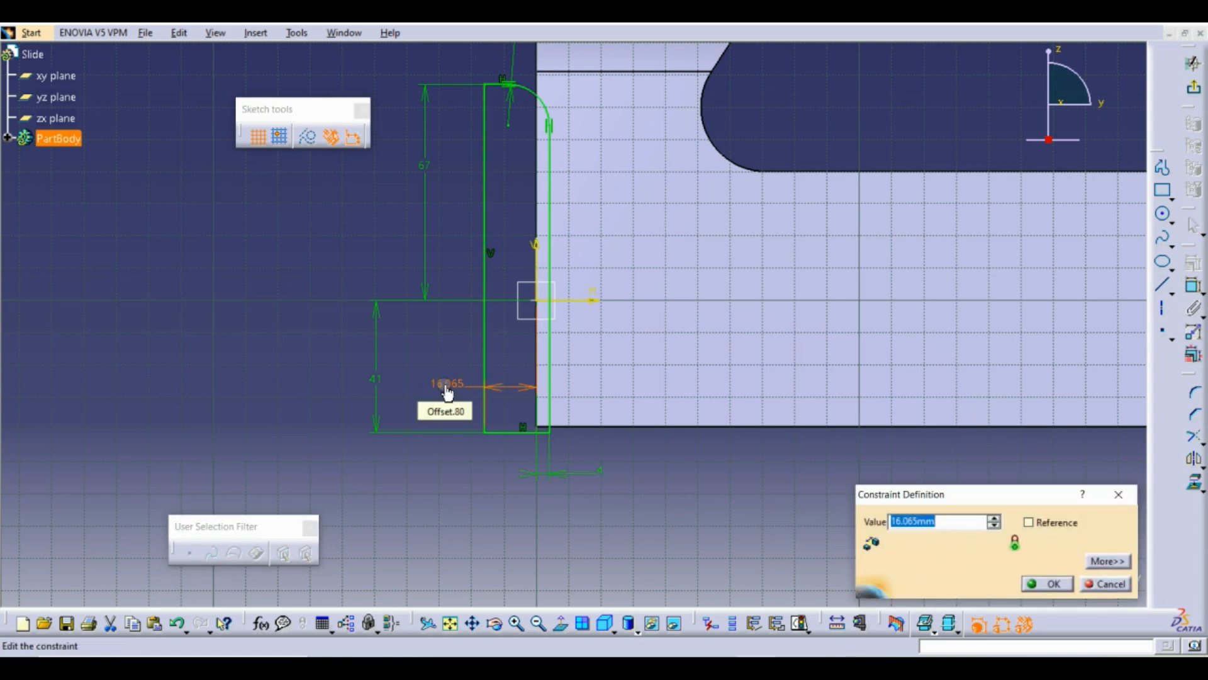
key(Return)
Set the radius of the profile's corner arc to 1 mm.
mouse_move(610, 208)
middle_down()
mouse_move(608, 314)
mouse_move(579, 215)
middle_up()
middle_drag(619, 269, 752, 384)
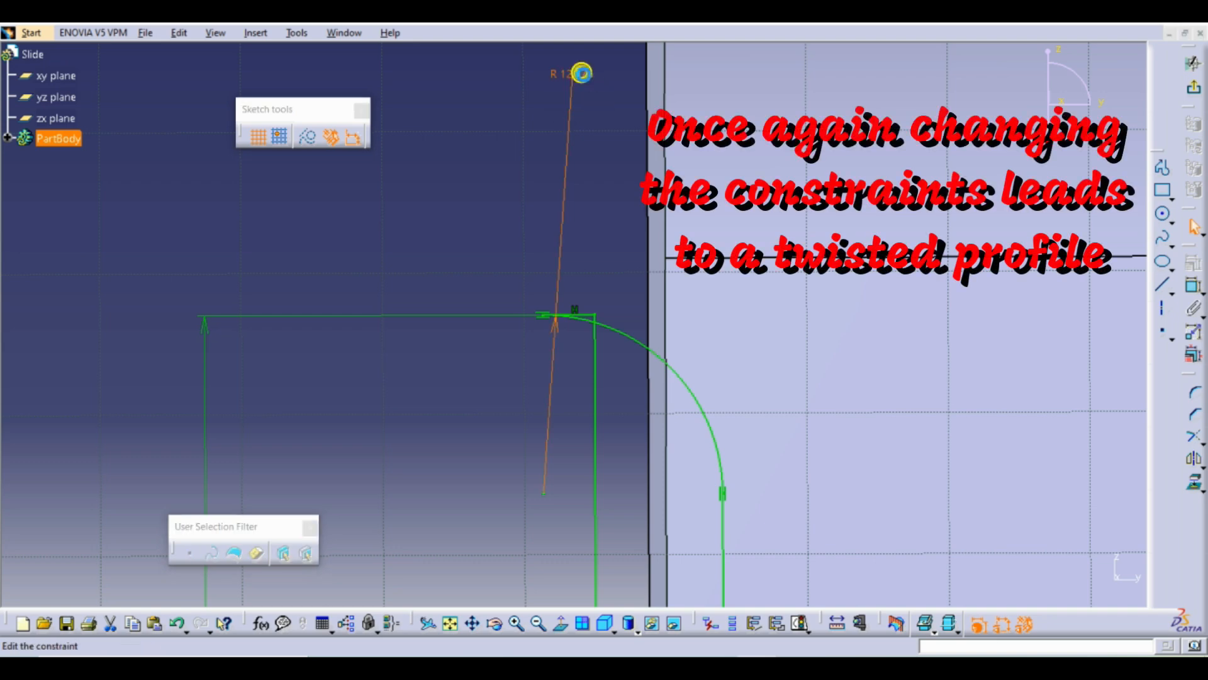
double_click(584, 77)
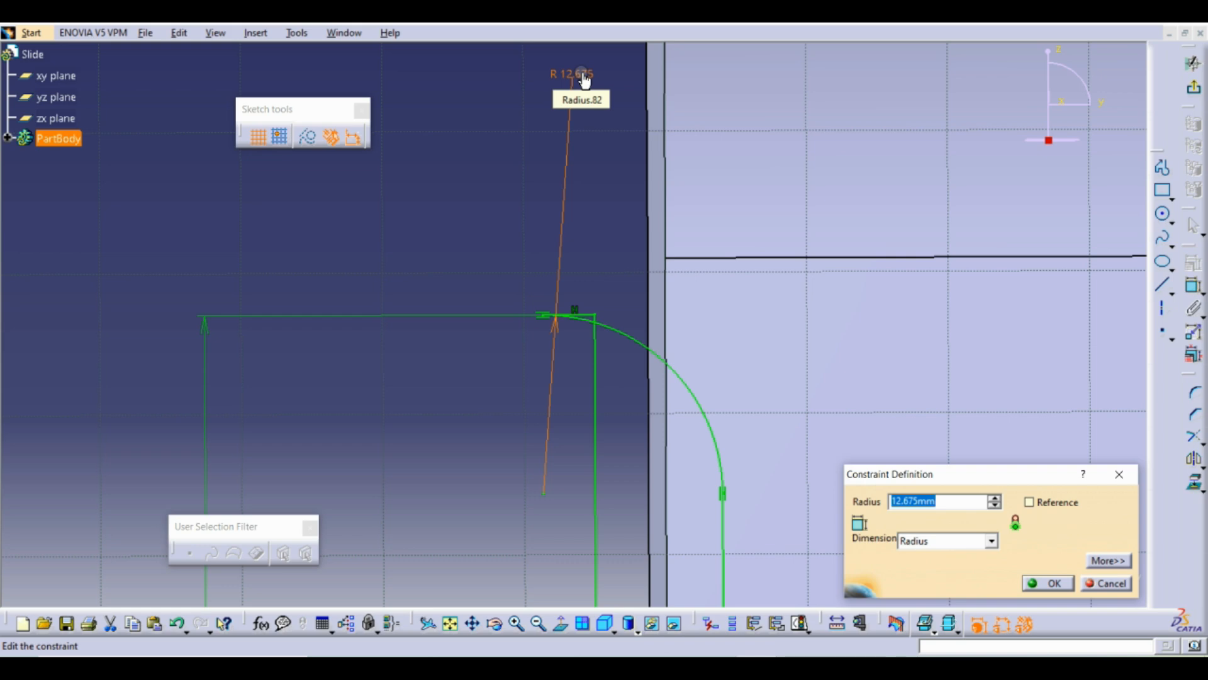
text(1.5)
key(Return)
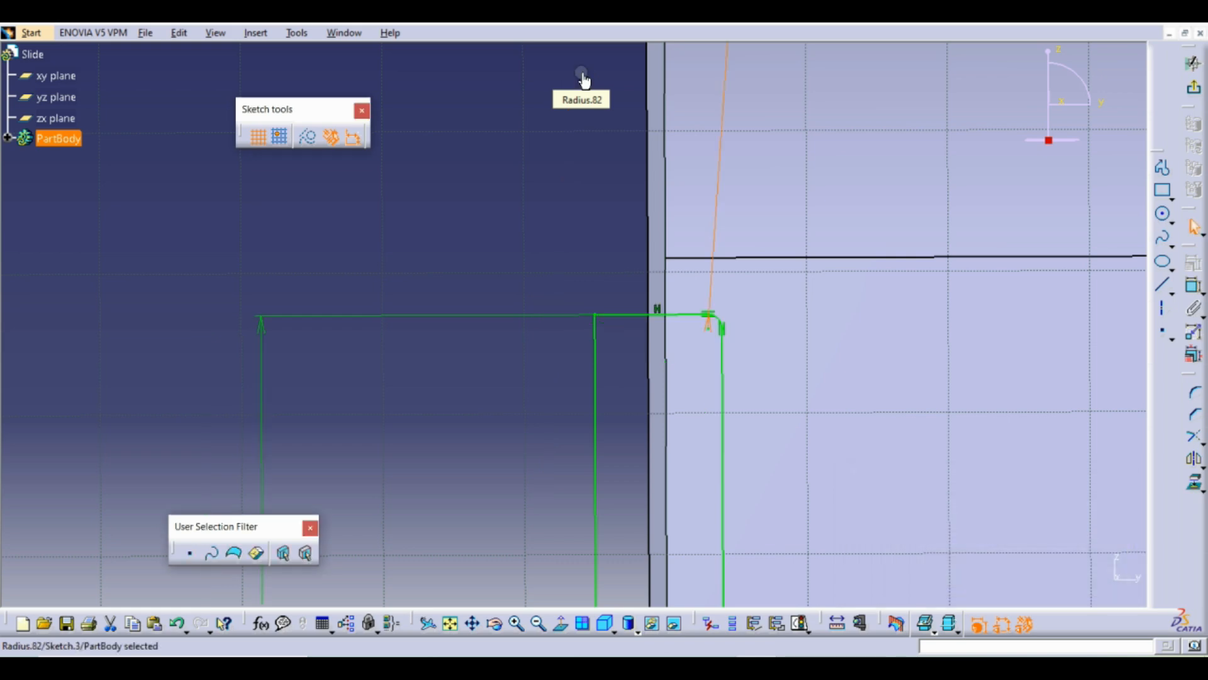
Set the radius of the profile's upper inner corner arc to 6 mm.
middle_drag(696, 127, 683, 194)
middle_click(683, 194)
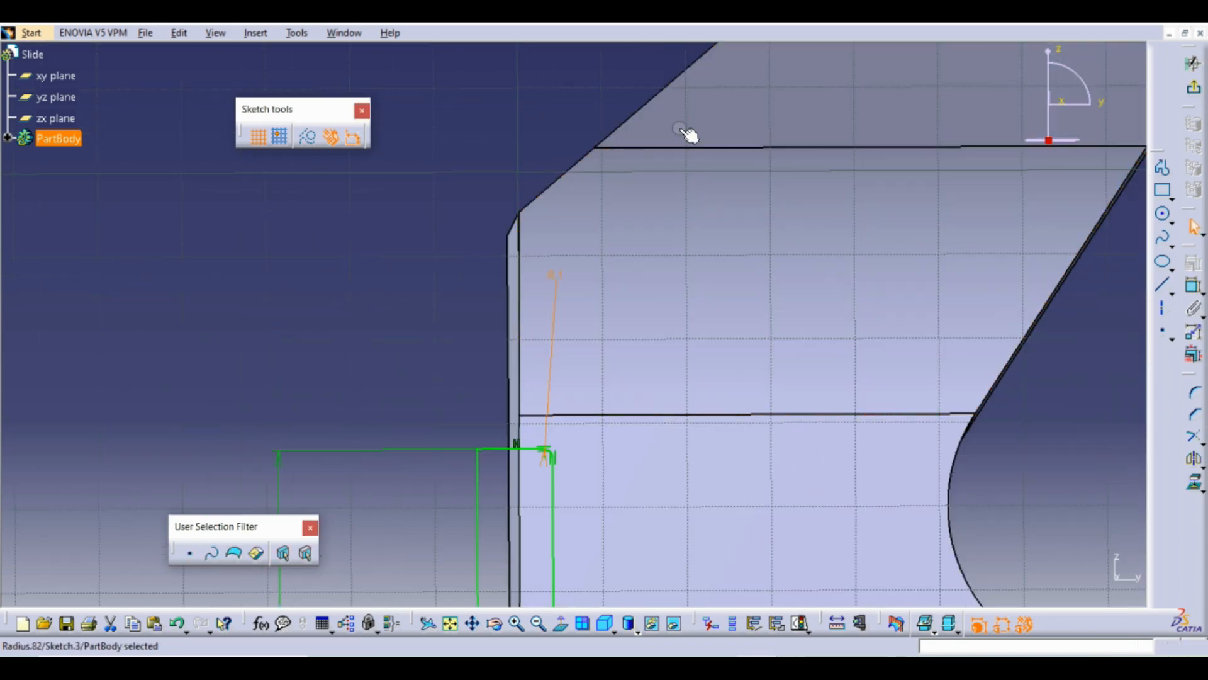
double_click(561, 277)
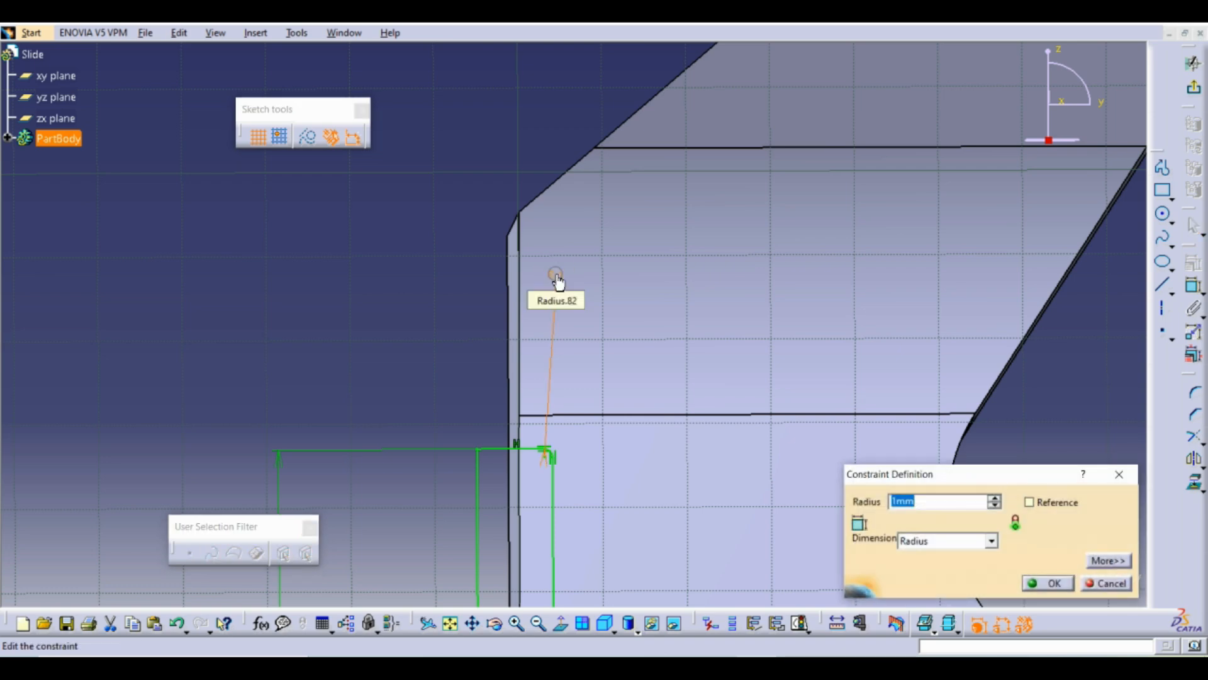
text(6)
key(Return)
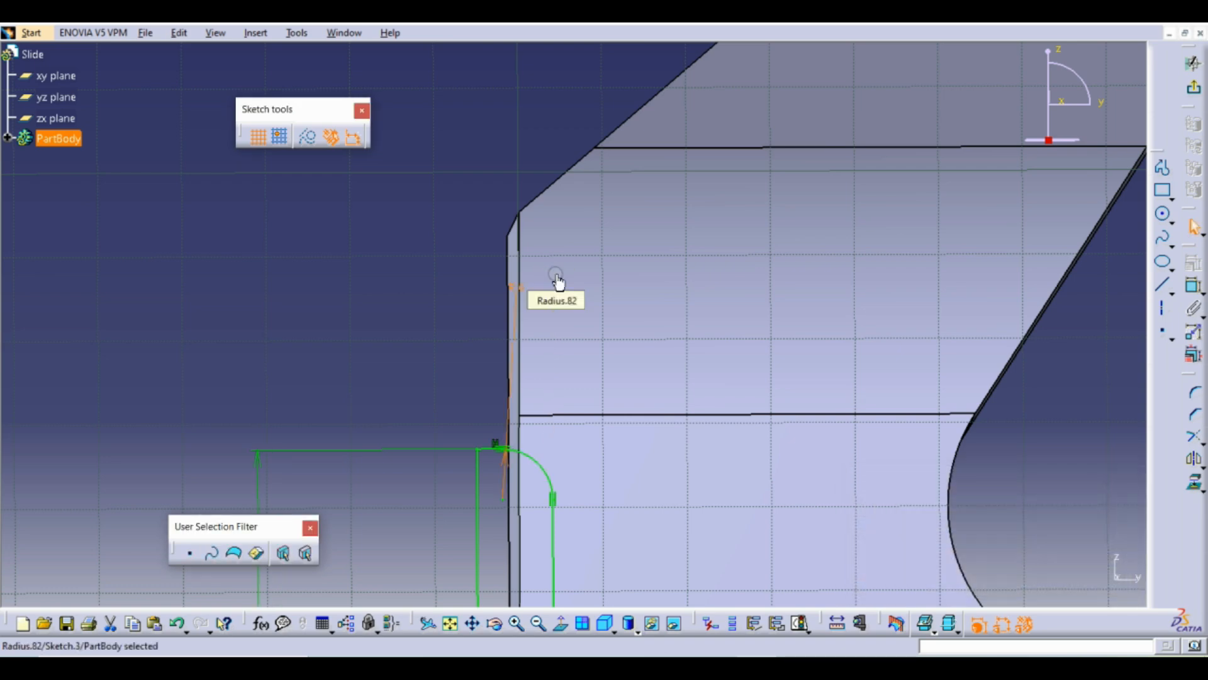
Exit the sketch and cut a pocket from it across the jaw's lower back face, with the first limit Up to next.
mouse_move(569, 337)
middle_down()
mouse_move(535, 270)
mouse_move(553, 264)
mouse_move(590, 146)
middle_up()
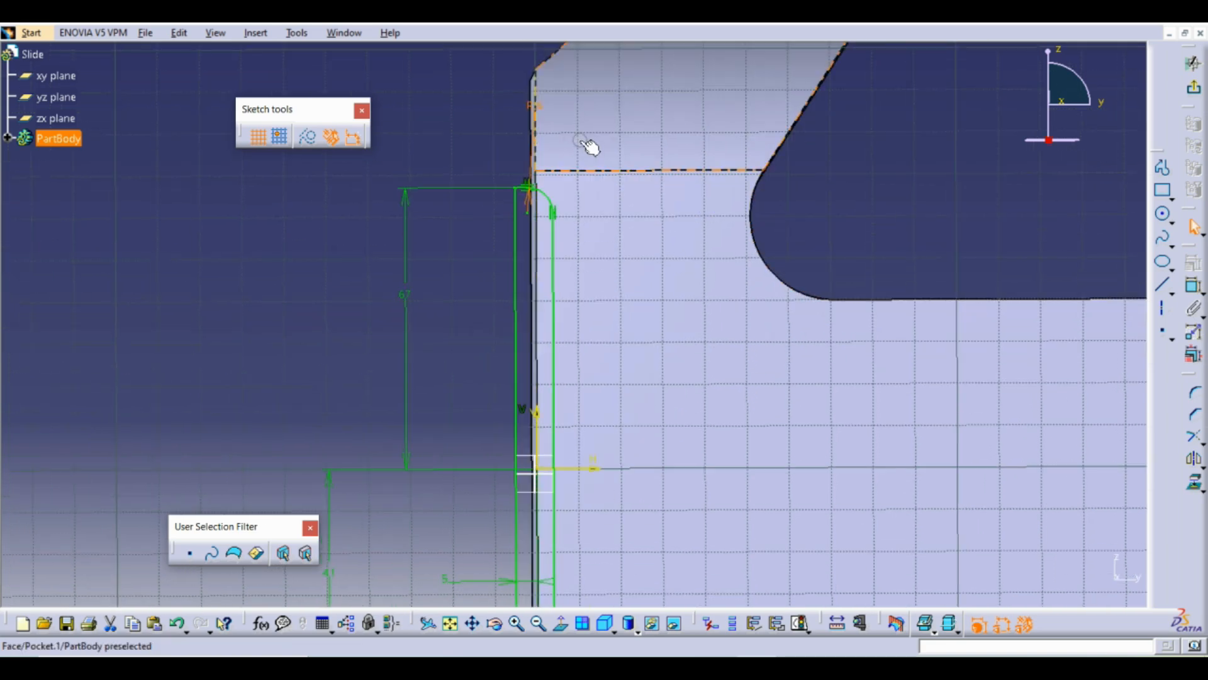
mouse_move(591, 167)
middle_down()
mouse_move(572, 391)
mouse_move(572, 310)
mouse_move(607, 394)
mouse_move(655, 276)
middle_up()
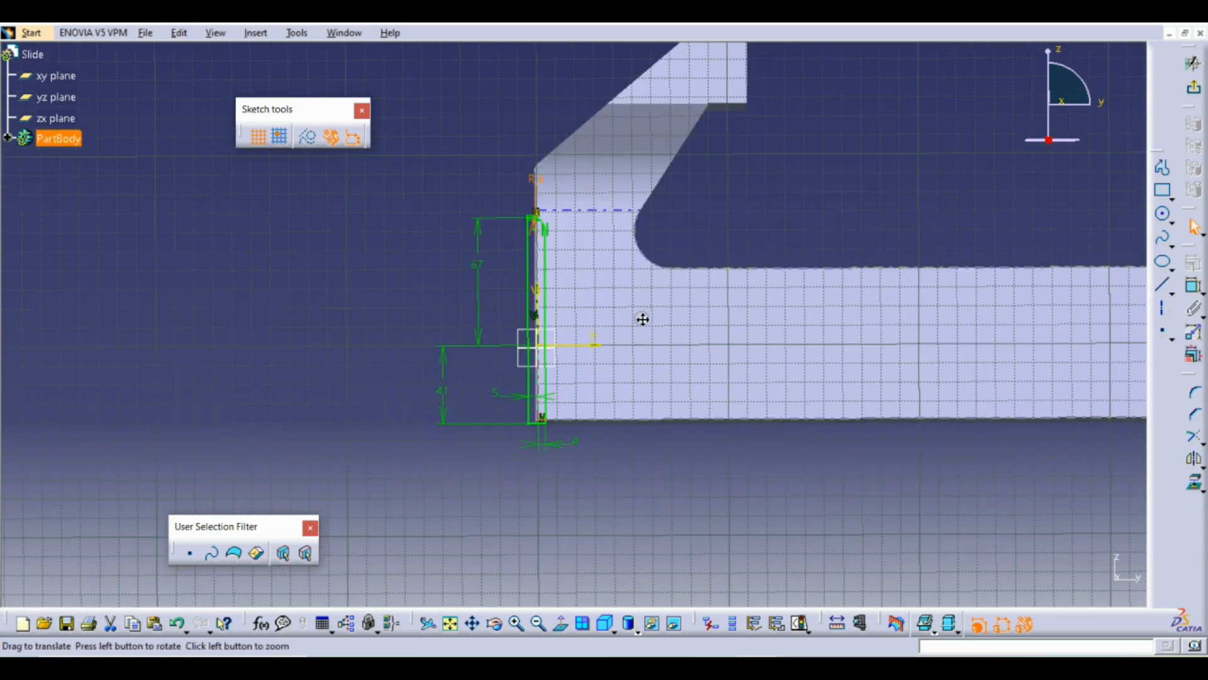
click(1195, 91)
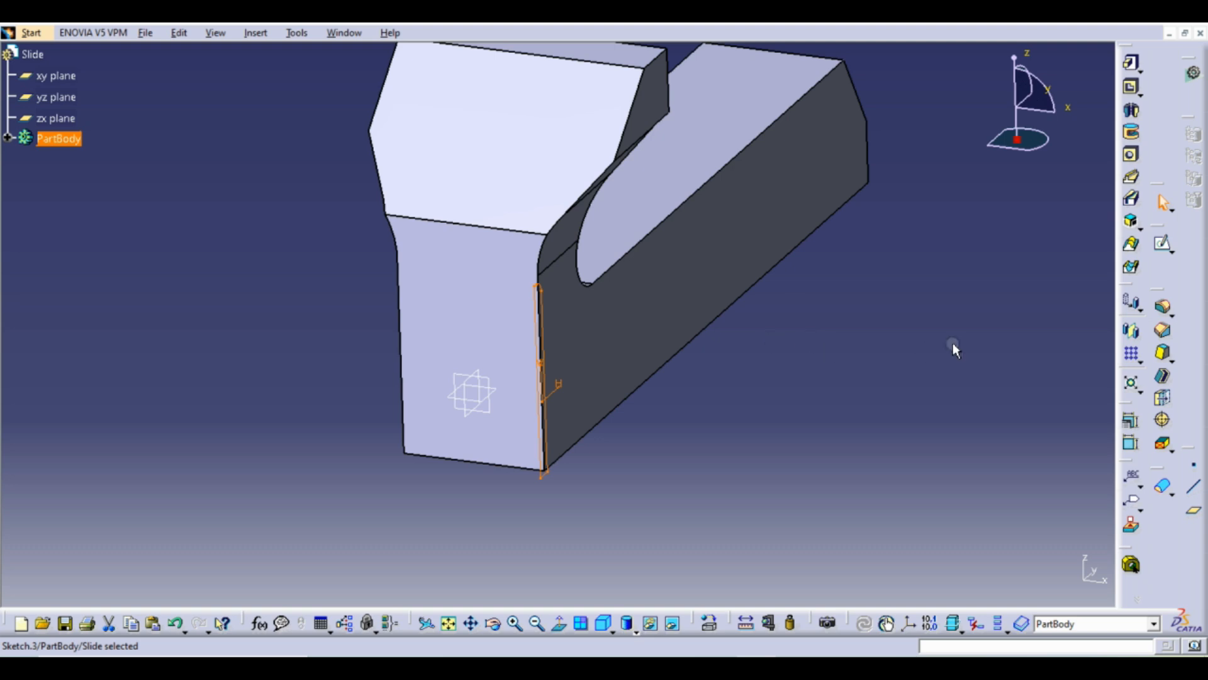
click(1131, 86)
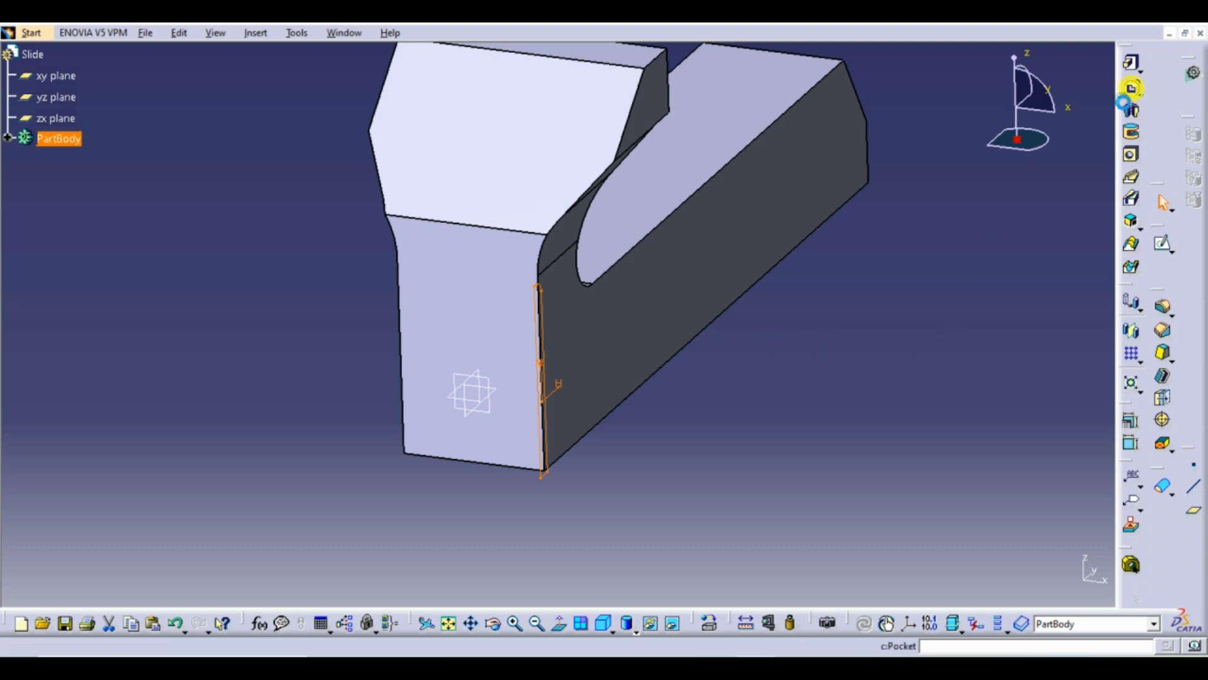
click(953, 590)
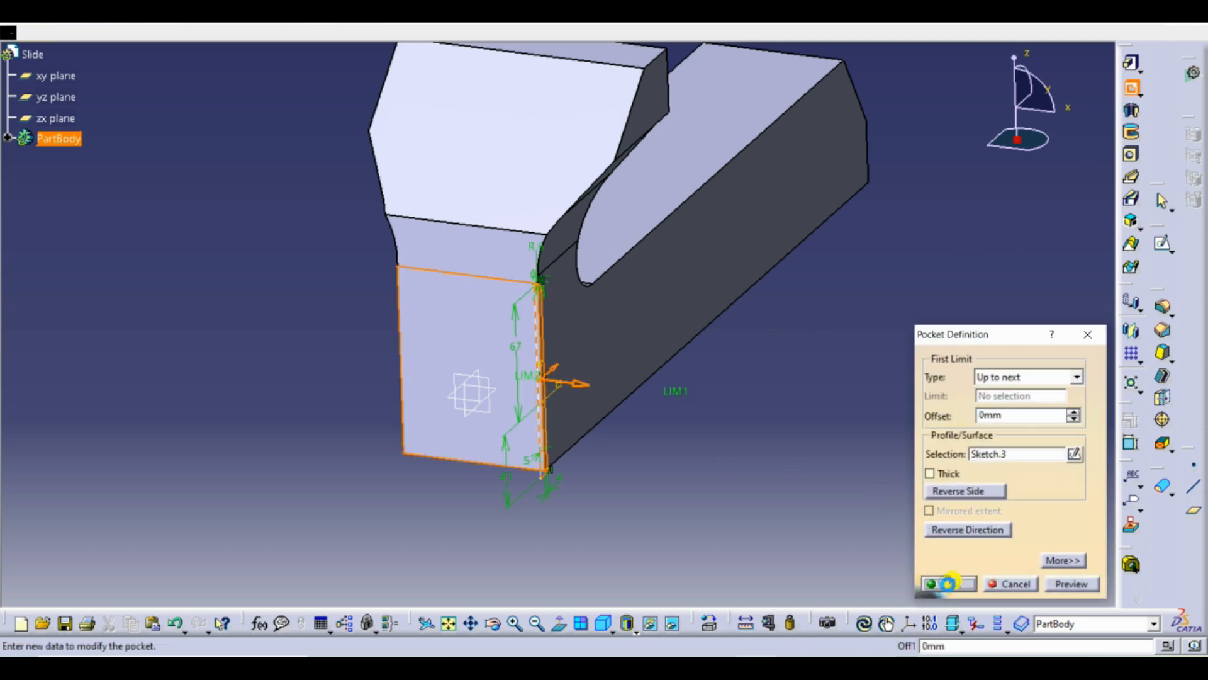
Save the slide part under its existing file name.
middle_drag(743, 422, 163, 185)
click(145, 33)
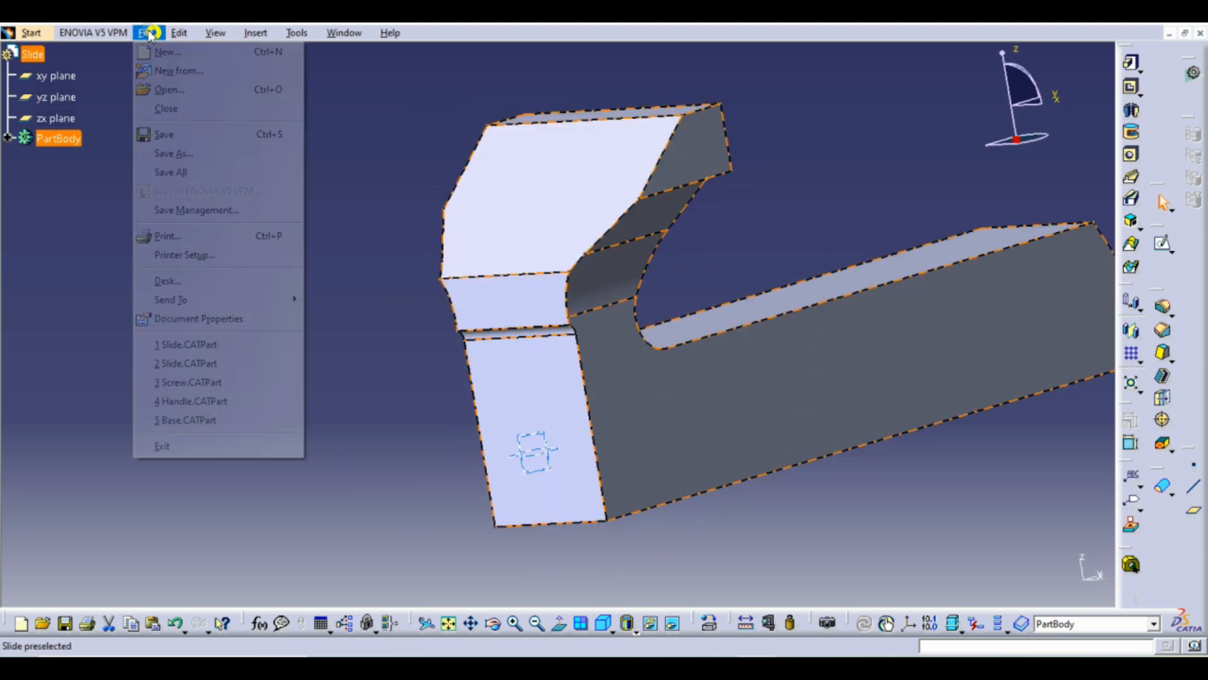
click(158, 132)
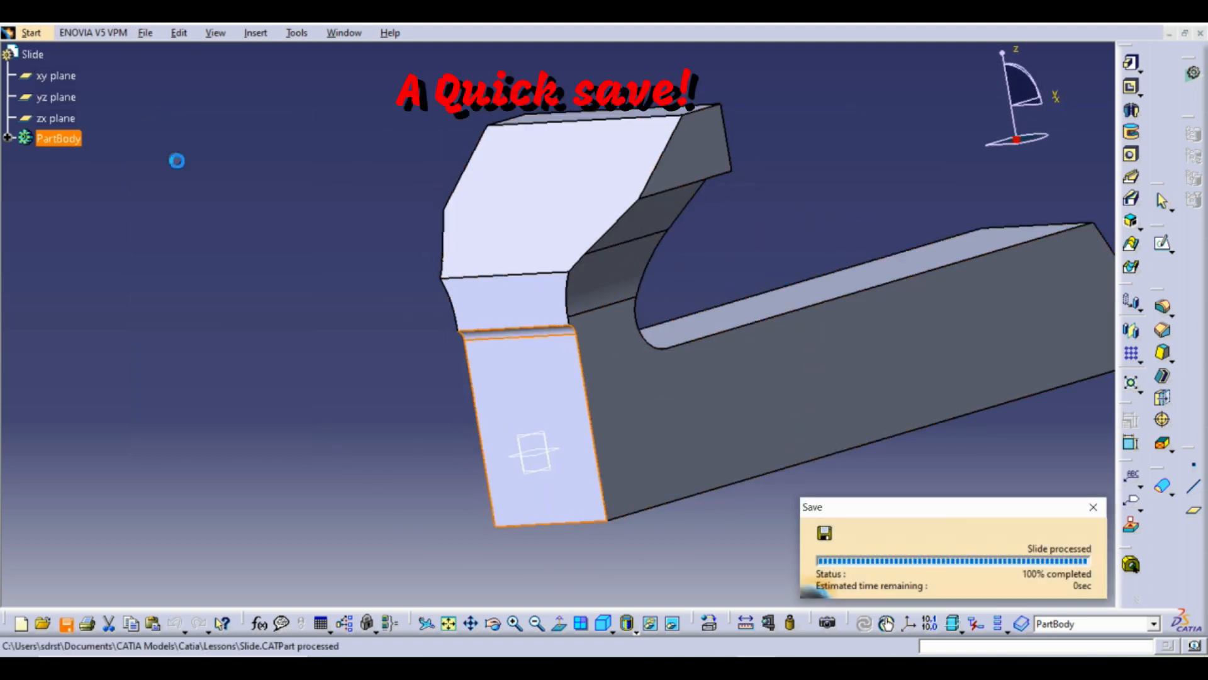
Start a hole on the jaw's lower back face with a 31 mm diameter and the extension Up To Last.
click(523, 415)
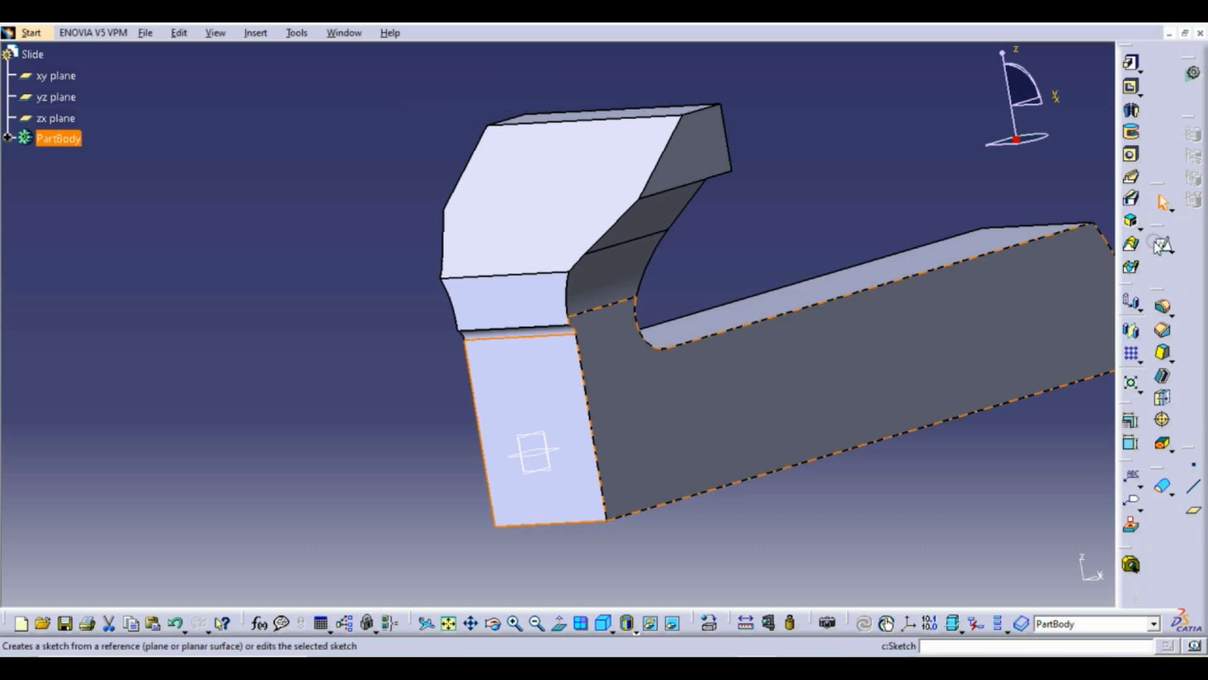
click(1131, 154)
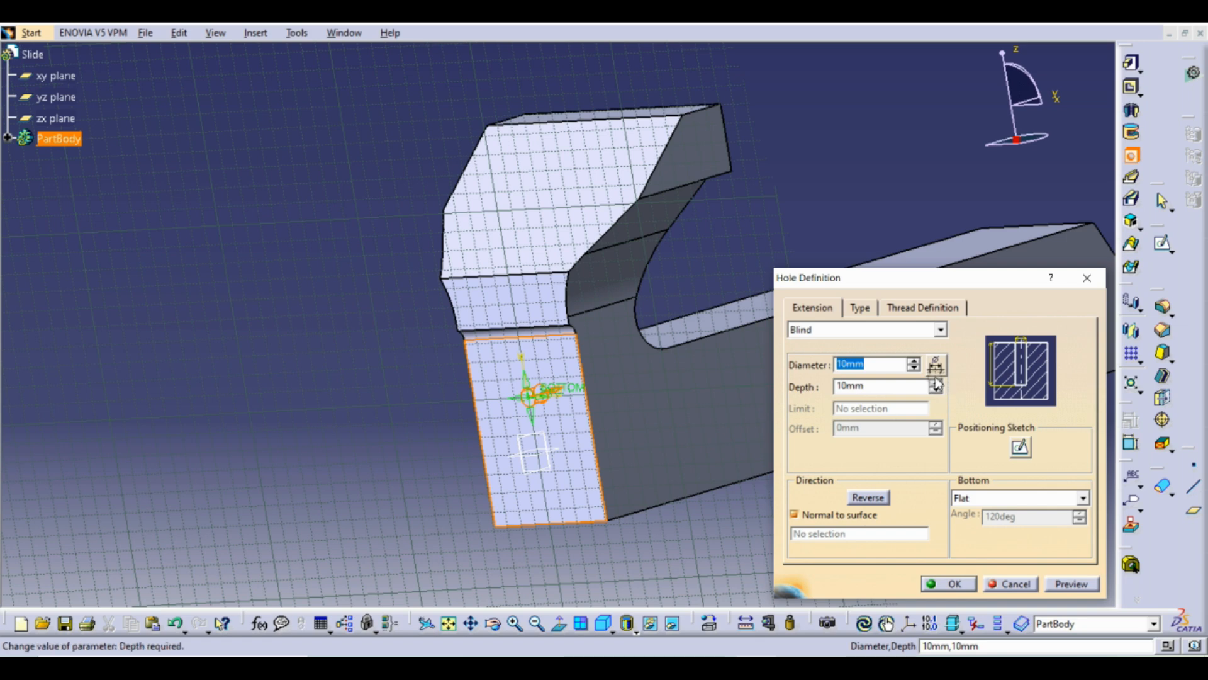
click(881, 364)
text(31)
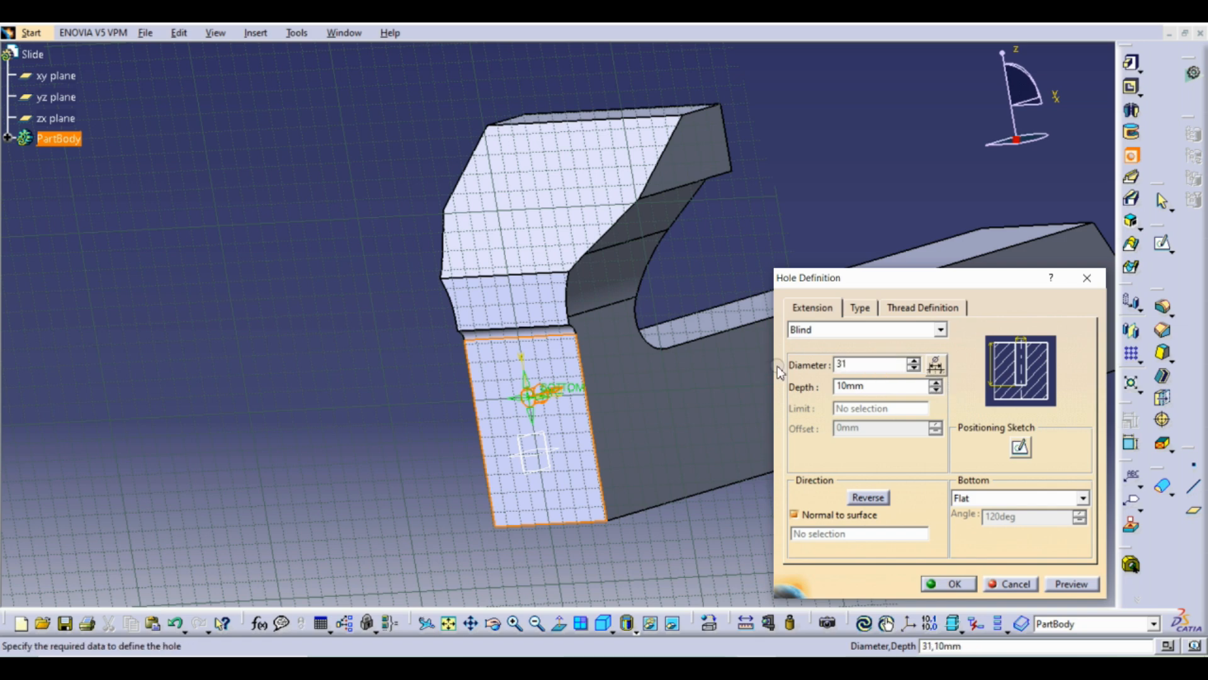
click(861, 334)
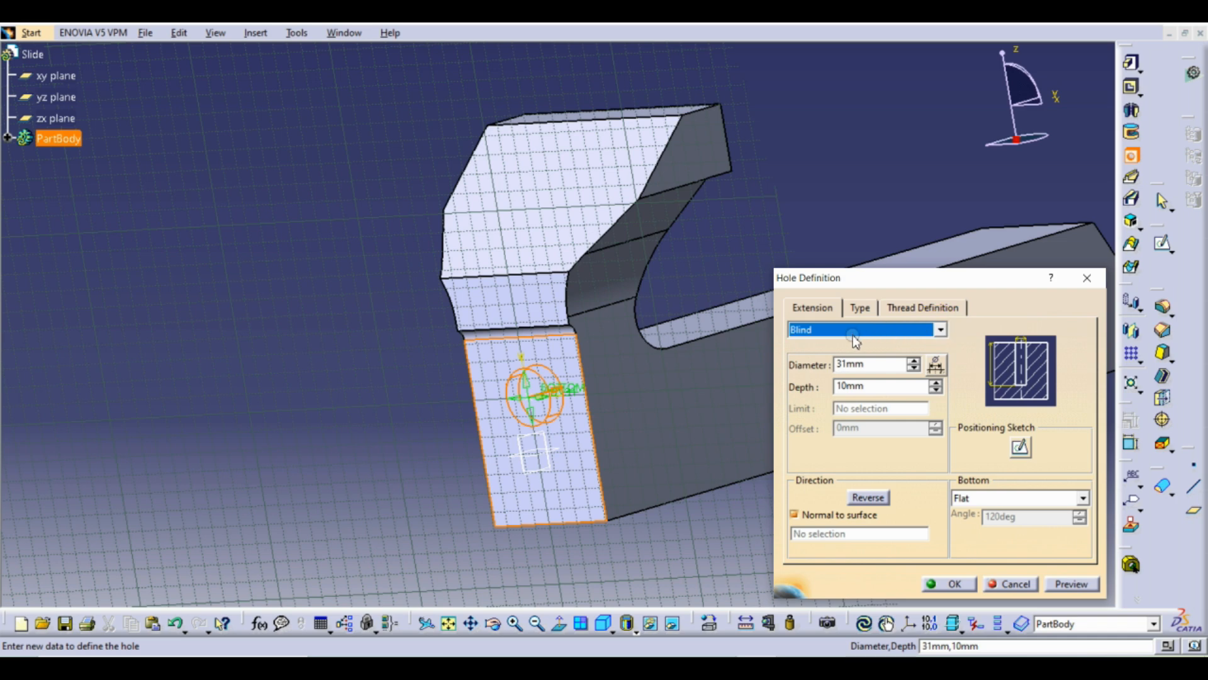
click(942, 328)
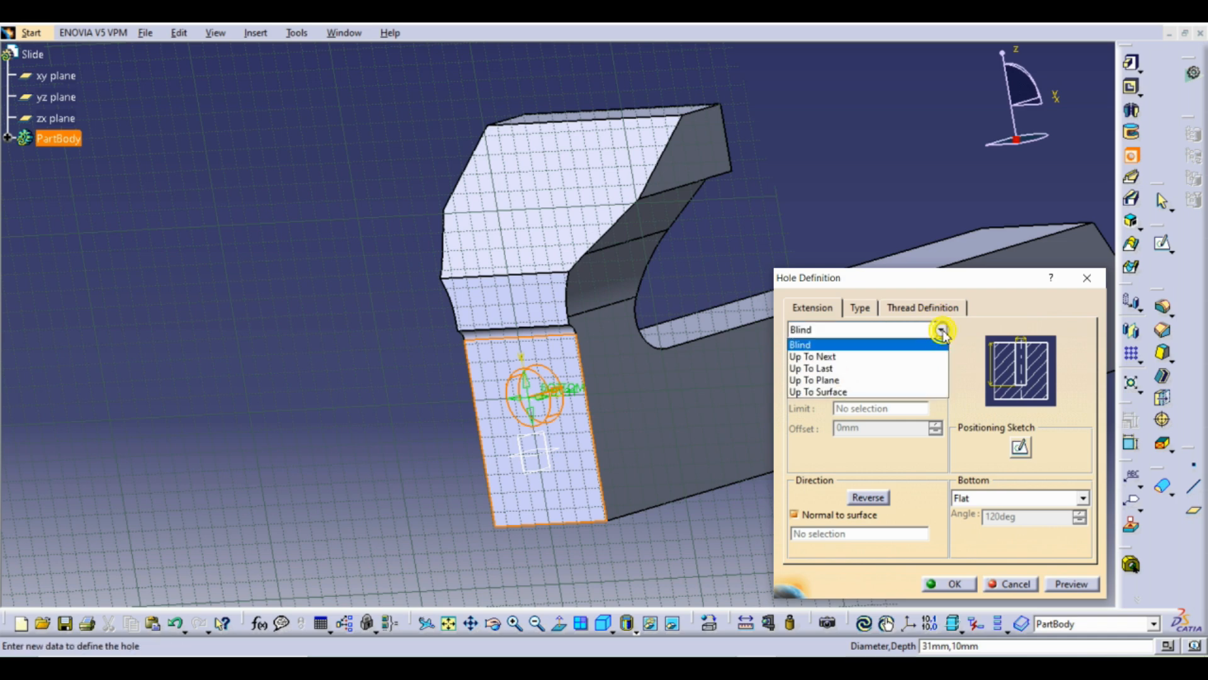
click(860, 370)
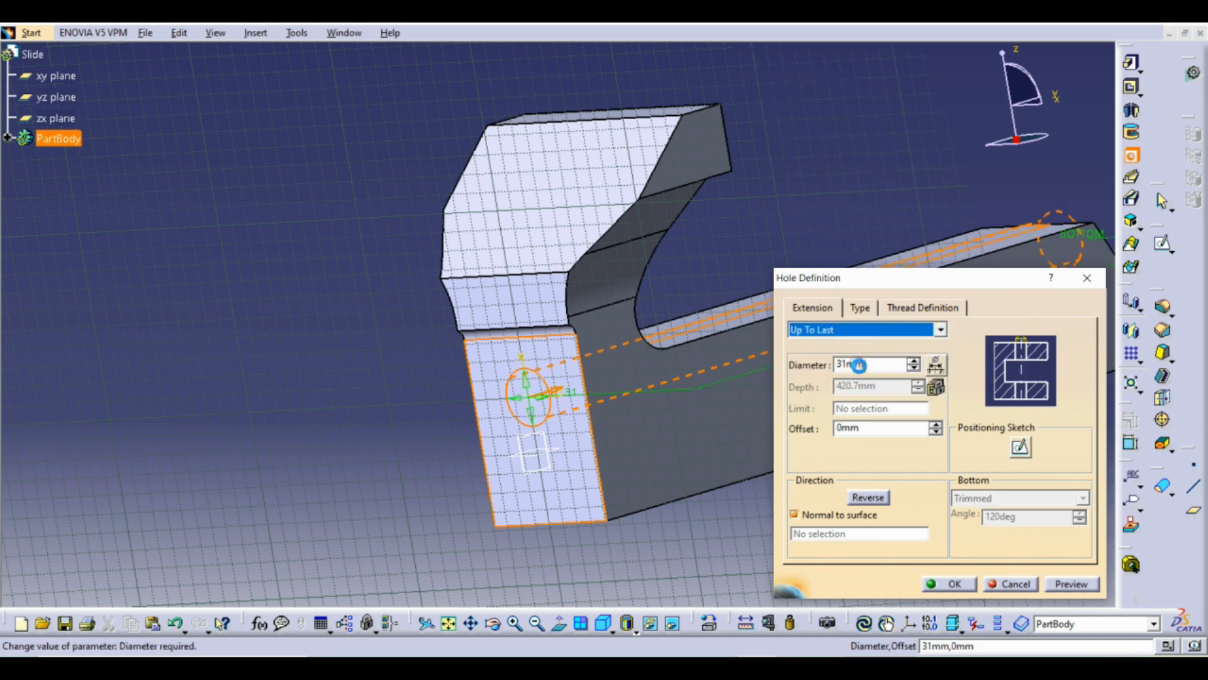
Make the hole counterbored with a 54 mm counterbore diameter and create it.
click(856, 309)
click(959, 330)
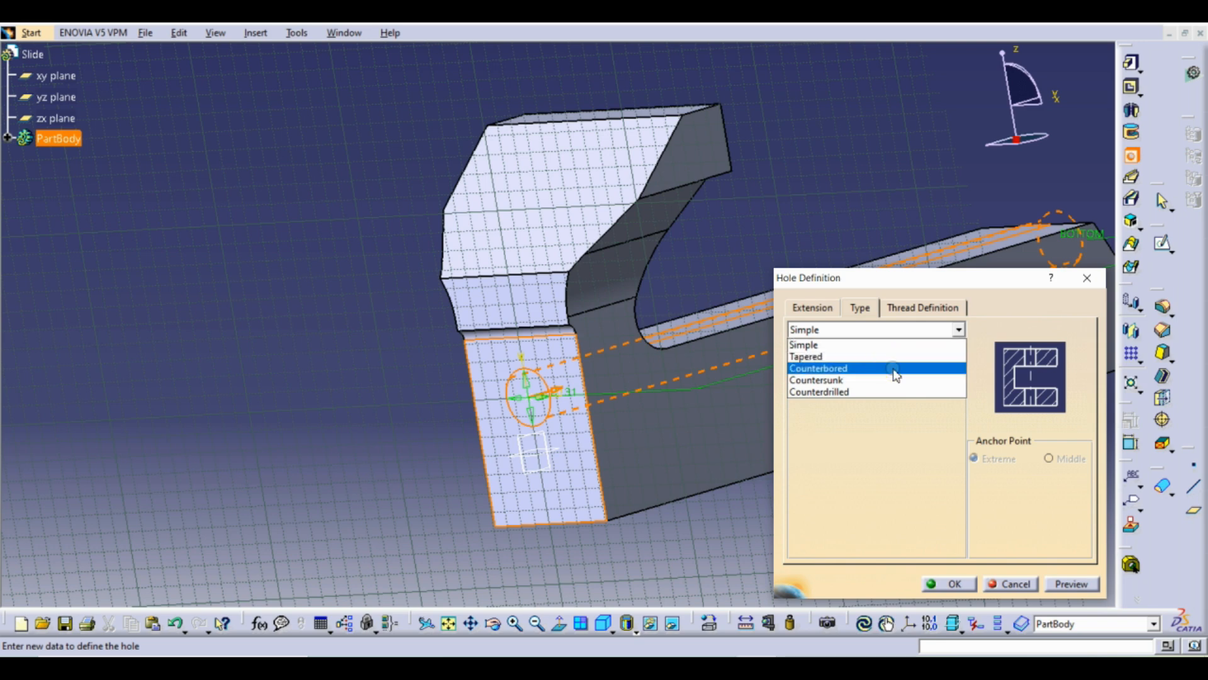
click(894, 369)
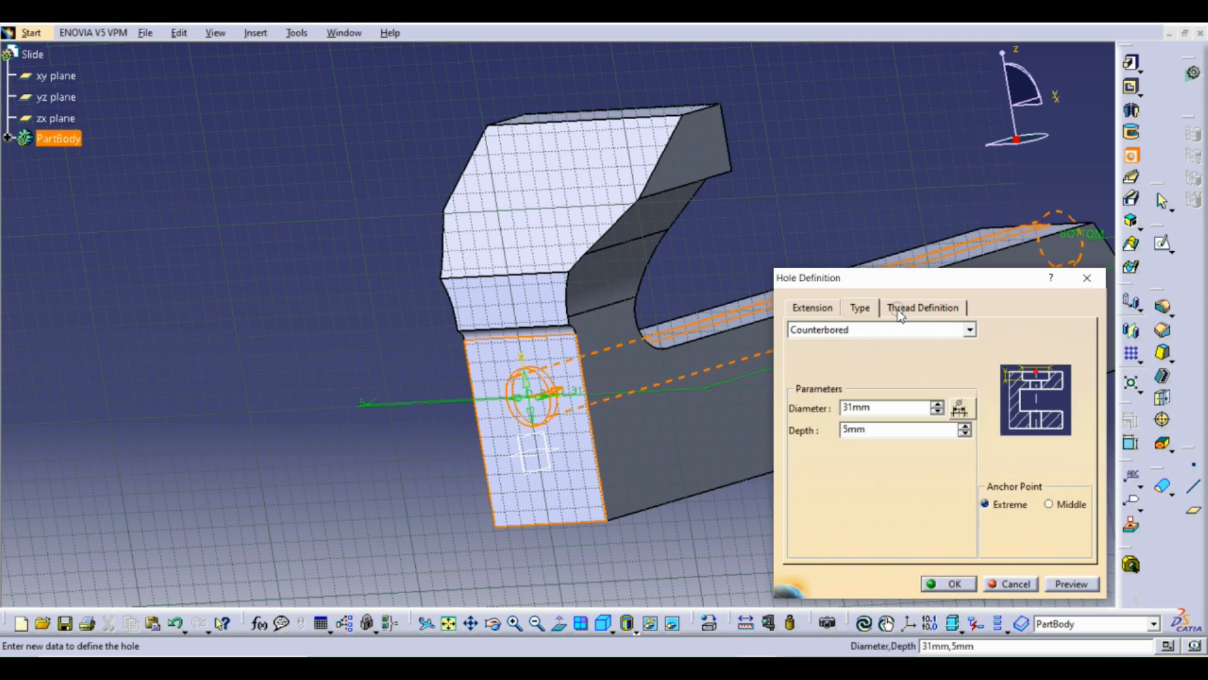
click(893, 407)
click(937, 406)
click(937, 406)
click(937, 406)
click(938, 406)
click(938, 406)
click(937, 406)
click(937, 406)
click(937, 406)
click(937, 406)
click(937, 406)
click(938, 406)
click(937, 406)
click(937, 406)
click(937, 406)
click(937, 406)
click(937, 406)
click(937, 406)
click(937, 406)
click(937, 406)
click(937, 406)
click(938, 406)
click(937, 406)
click(938, 406)
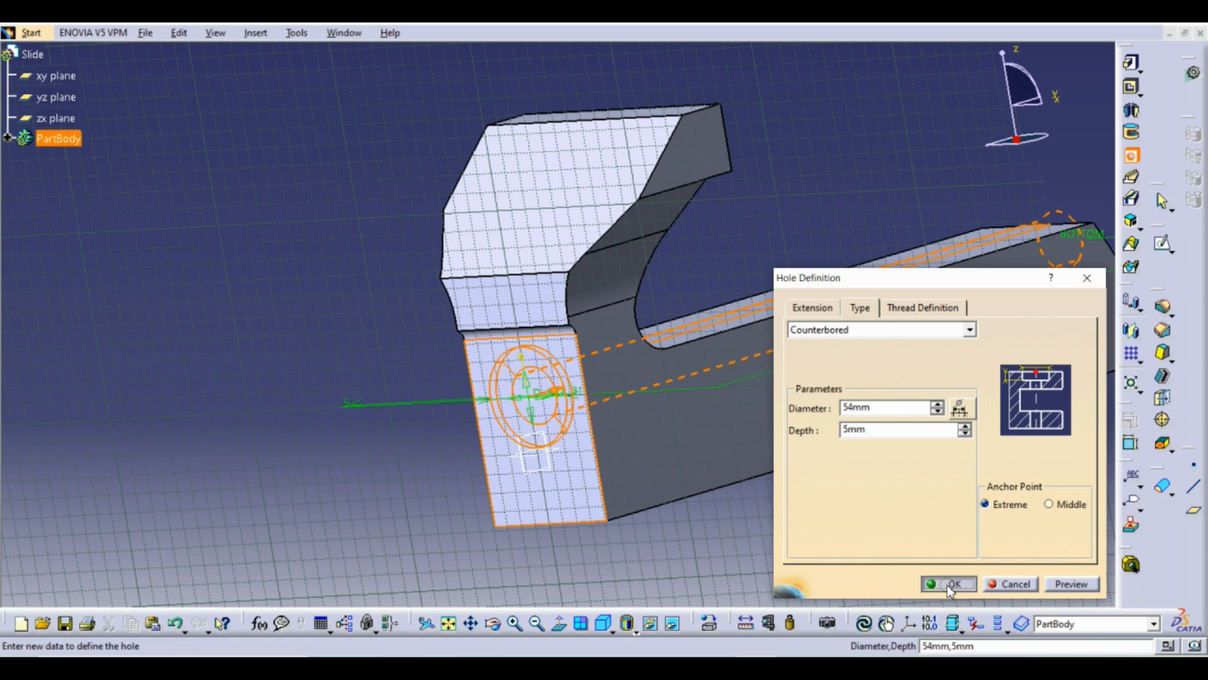
click(949, 584)
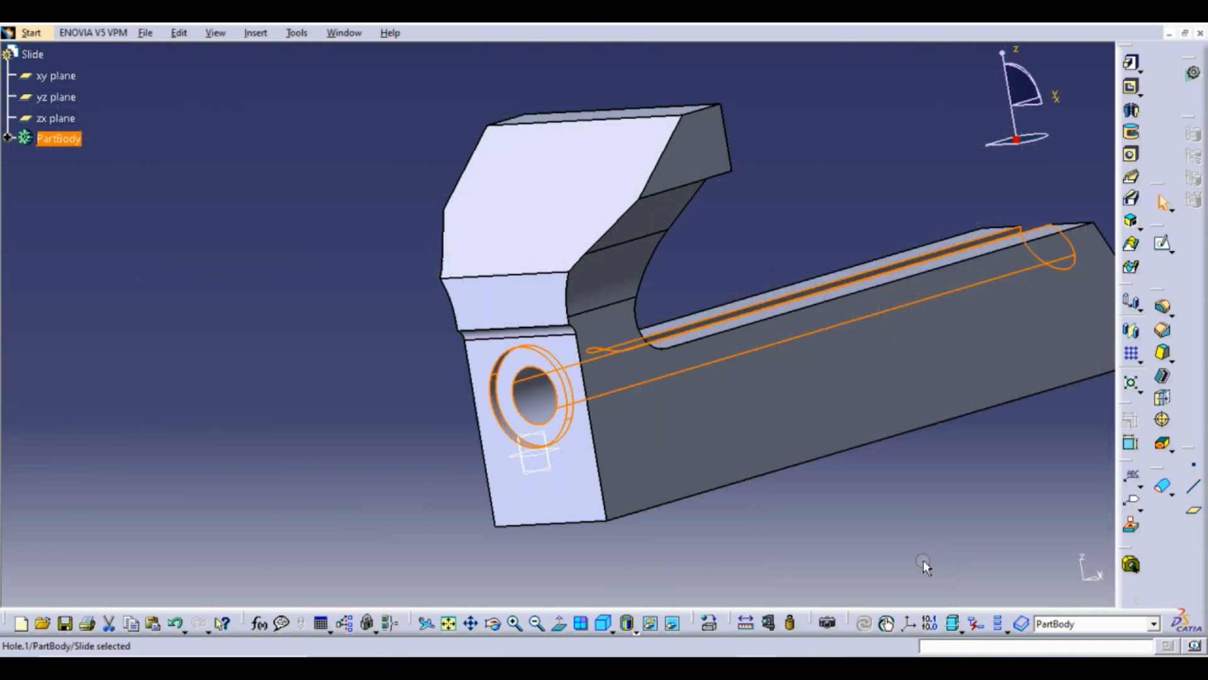
Open the hole's positioning sketch and dimension the vertical distance from the hole's centre point to the bottom edge of the back face.
click(8, 138)
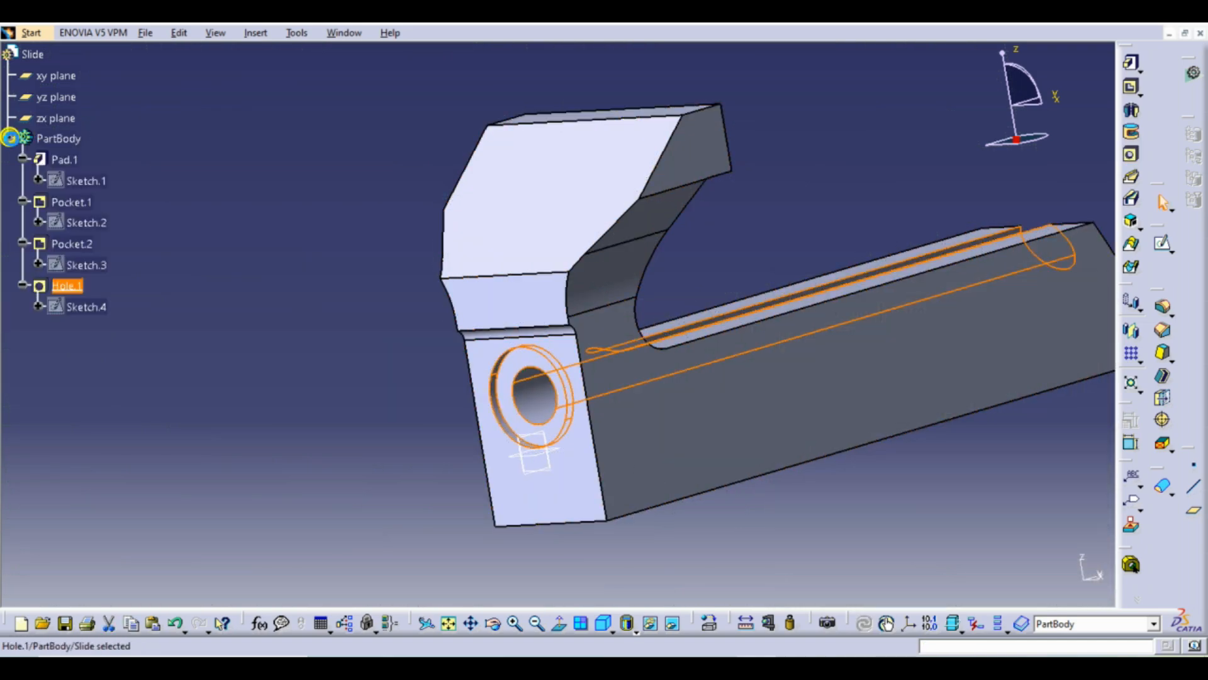
double_click(101, 309)
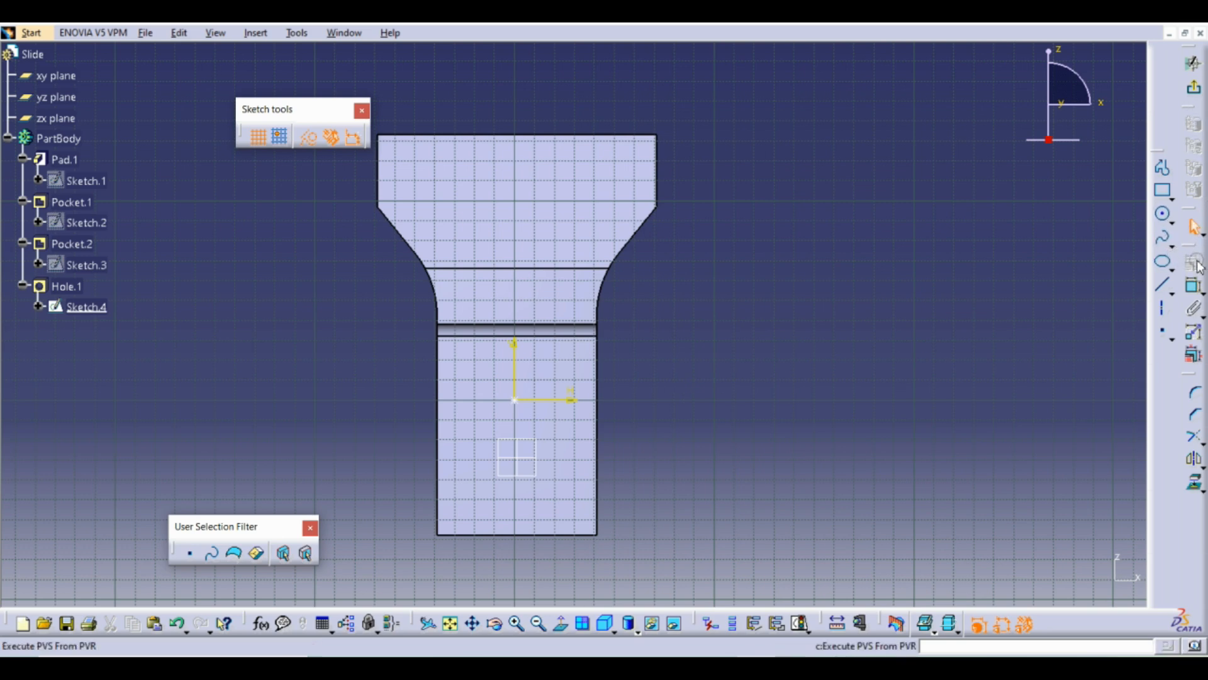
click(1193, 285)
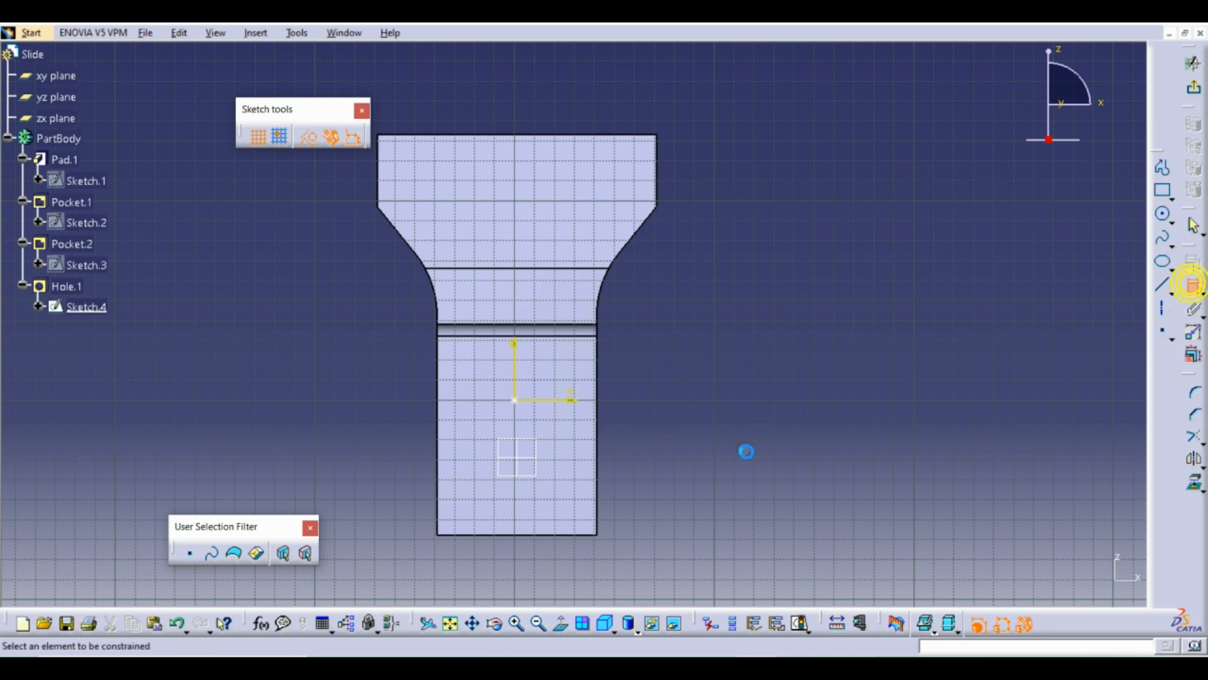
click(515, 402)
click(565, 534)
click(681, 479)
Set the hole centre's distance from the bottom edge to 40 mm and exit the sketch.
click(690, 473)
double_click(689, 472)
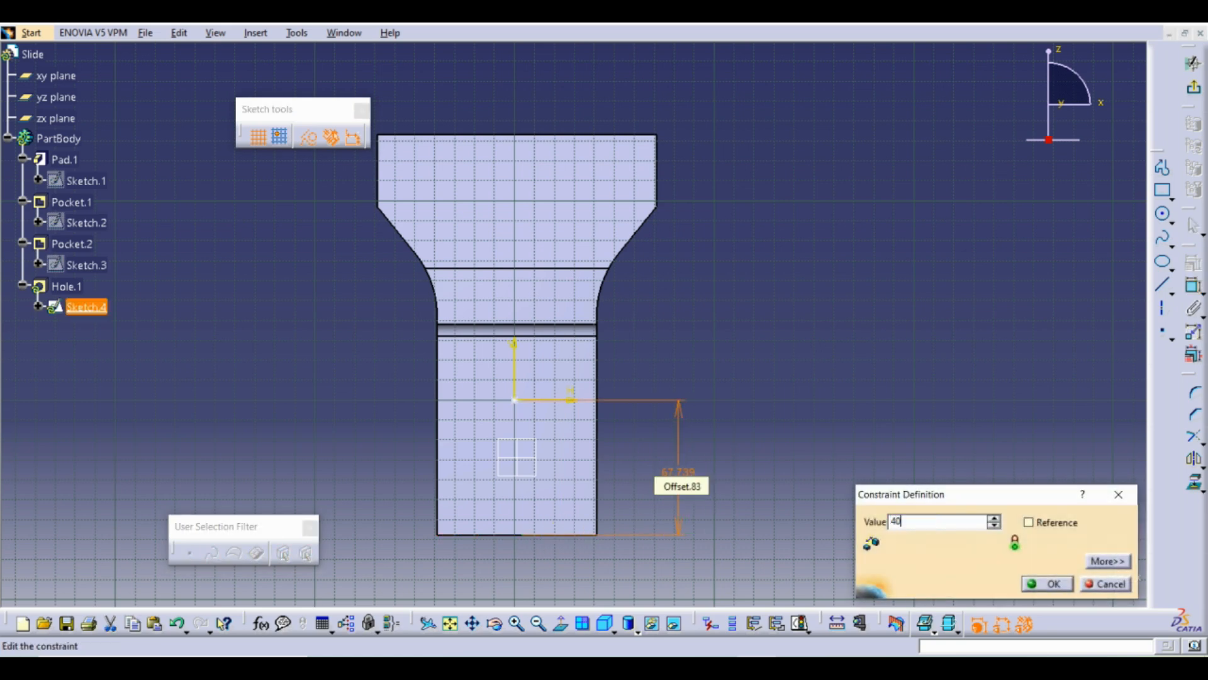
text(40)
key(Return)
click(1196, 90)
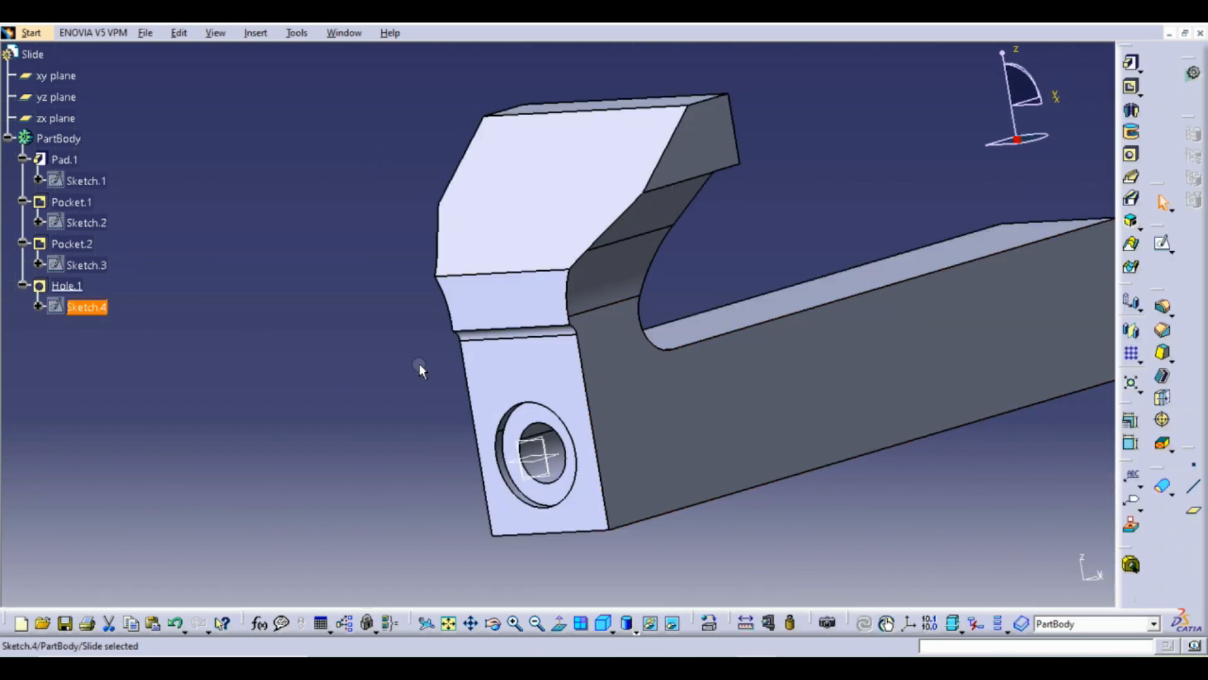
Save the slide part with its counterbored hole to the existing file.
middle_drag(648, 399, 535, 338)
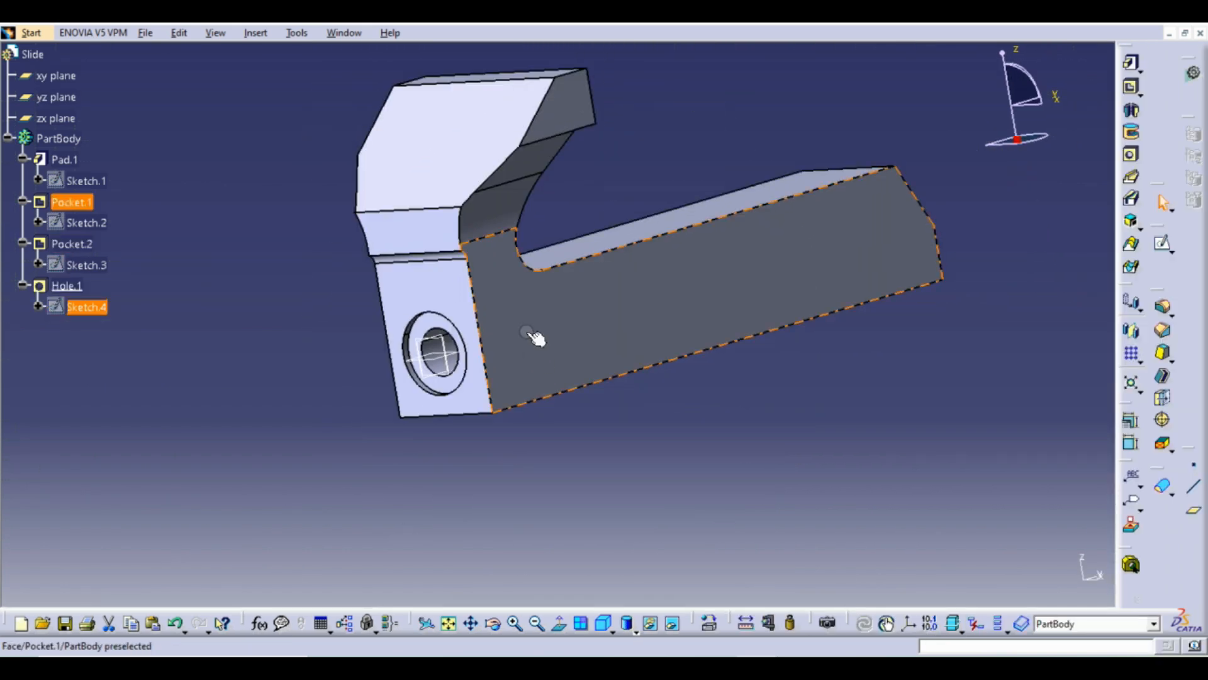
click(144, 33)
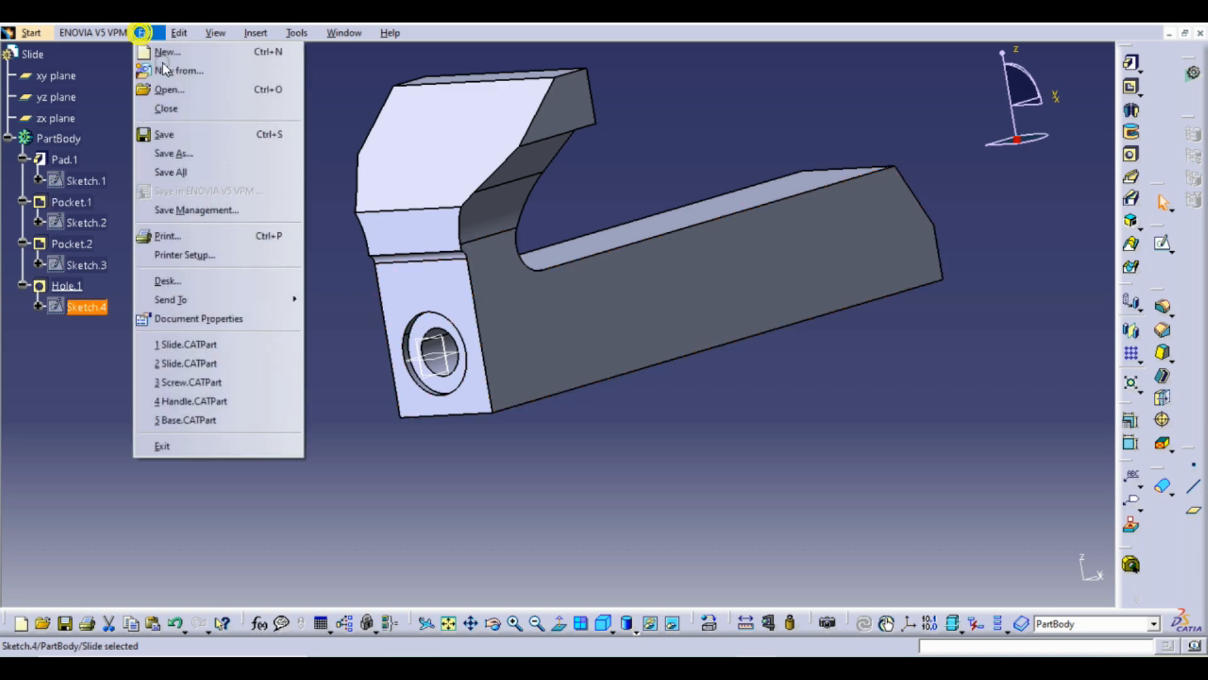
click(171, 135)
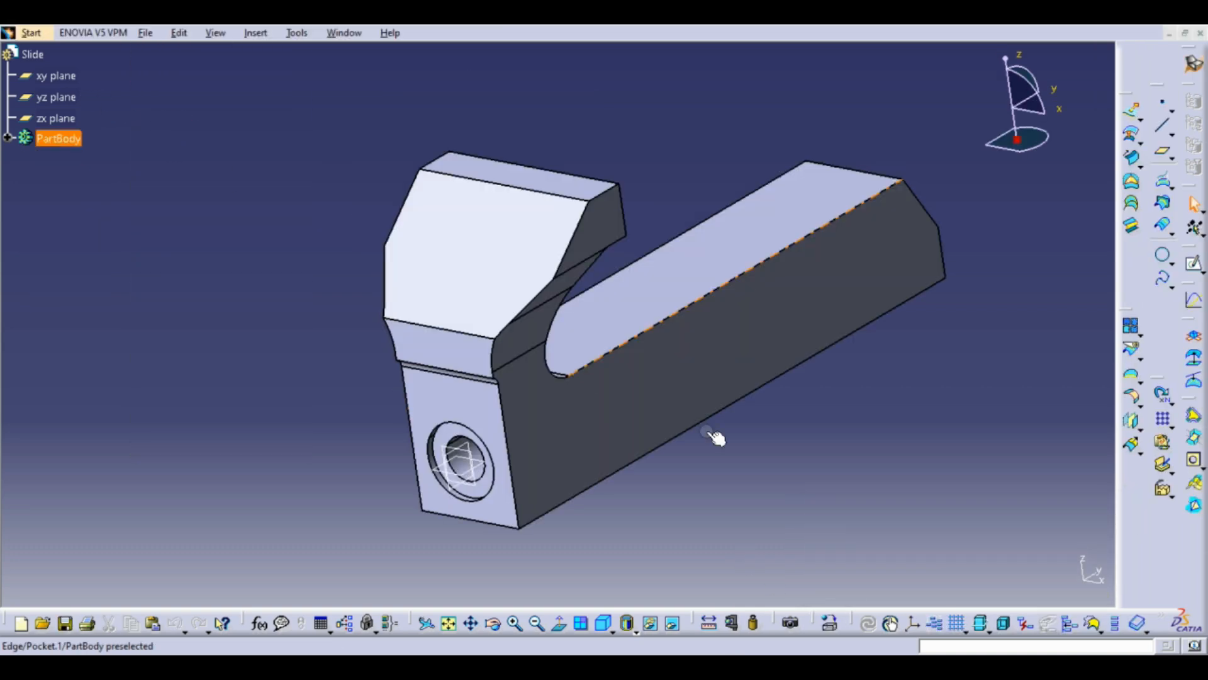
middle_drag(614, 418, 561, 398)
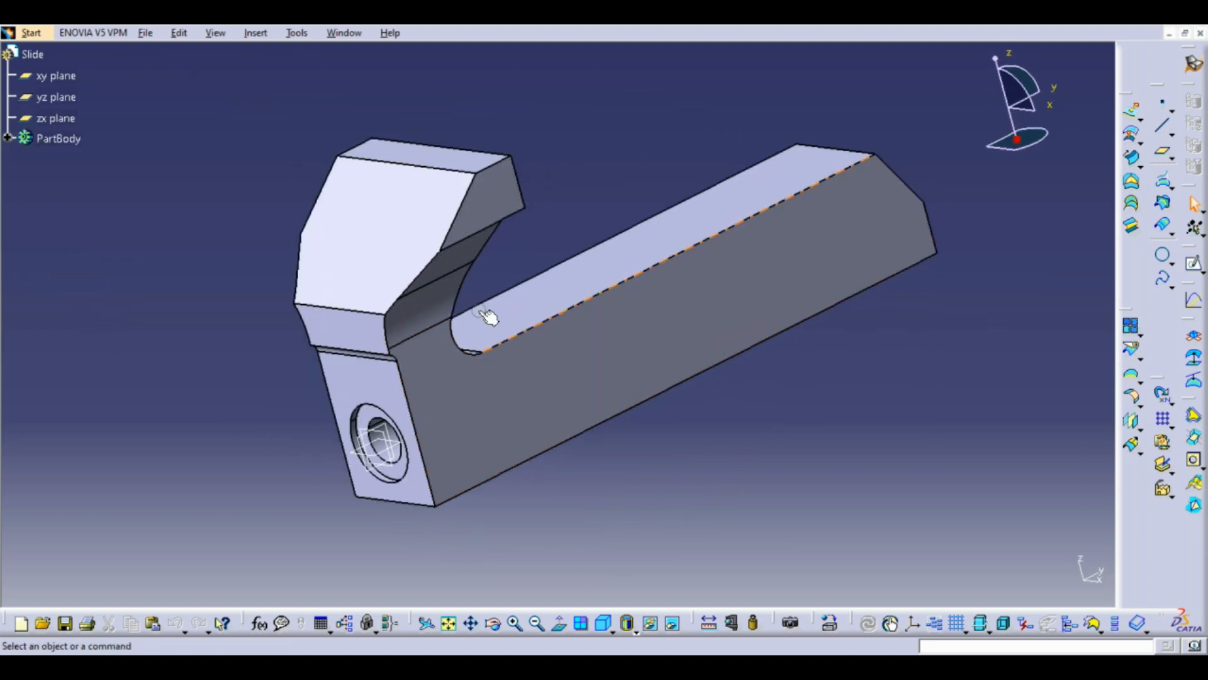